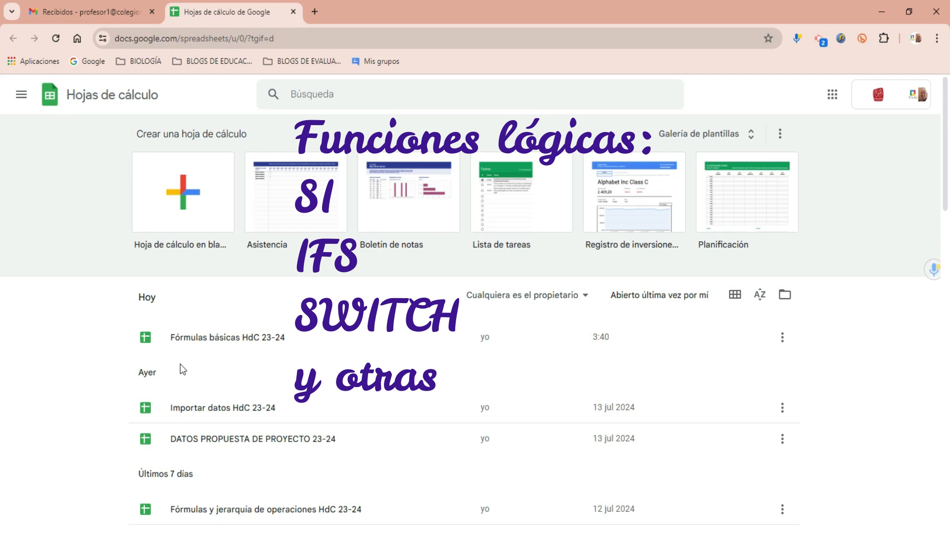
# Open the spreadsheet "Fórmulas básicas HdC 23-24" and go to its LÓGICAS sheet.
pyautogui.scroll(-1, 180, 364)
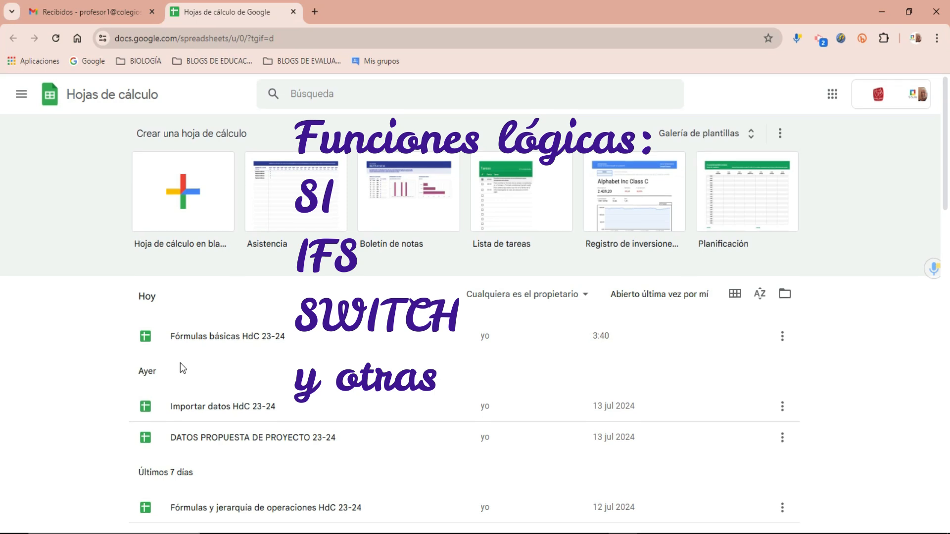
pyautogui.click(237, 338)
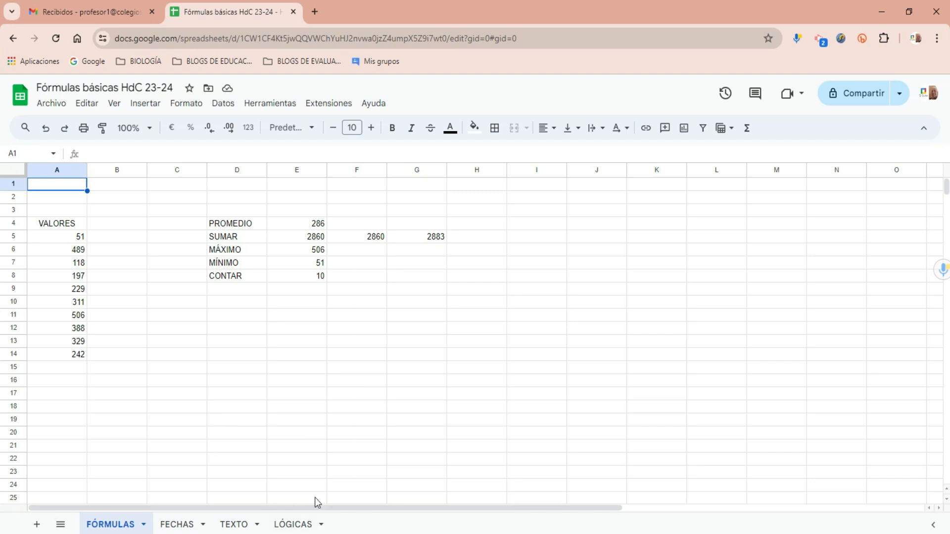
pyautogui.click(296, 523)
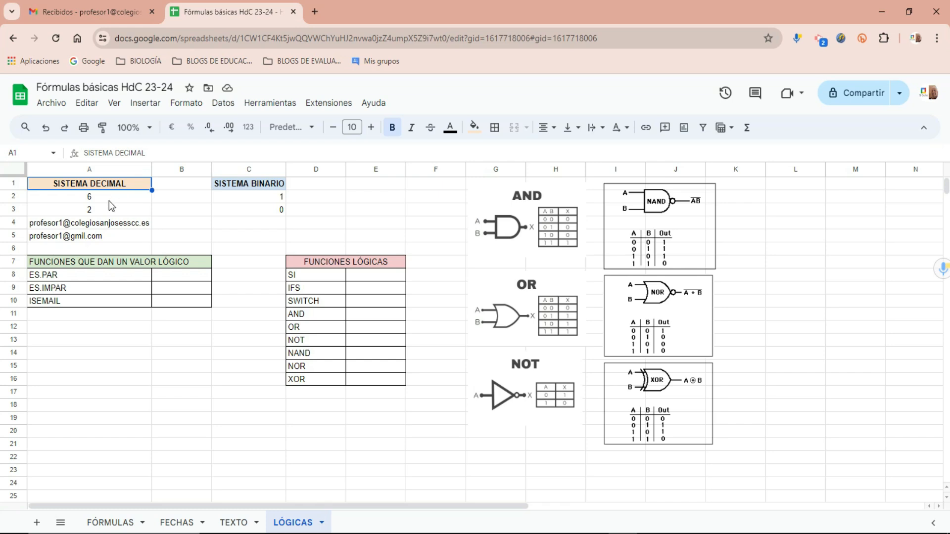
# Examine the decimal and binary sample data, the e-mail entries in A4 and A5, and the logical functions listed in D8:D16.
pyautogui.click(102, 188)
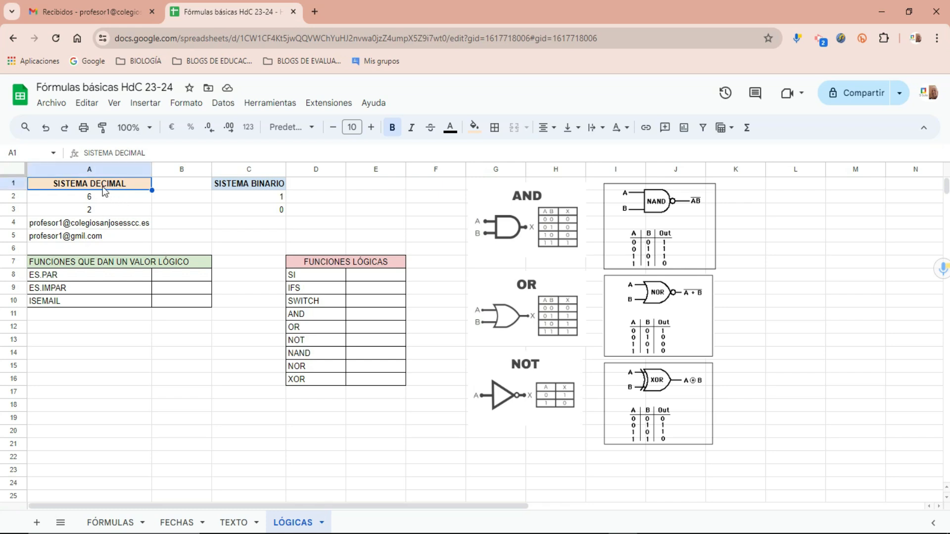
pyautogui.moveTo(264, 188); pyautogui.dragTo(264, 216)
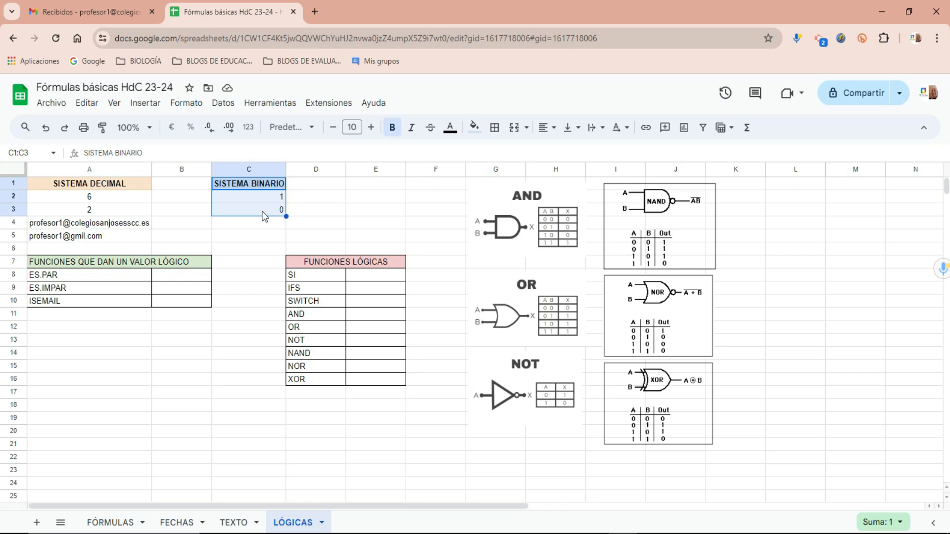
pyautogui.click(101, 224)
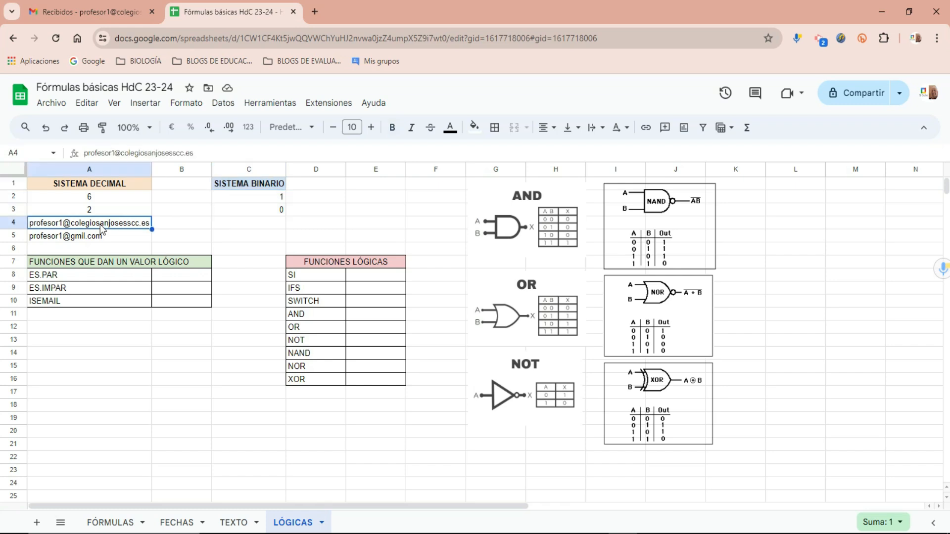
pyautogui.click(95, 239)
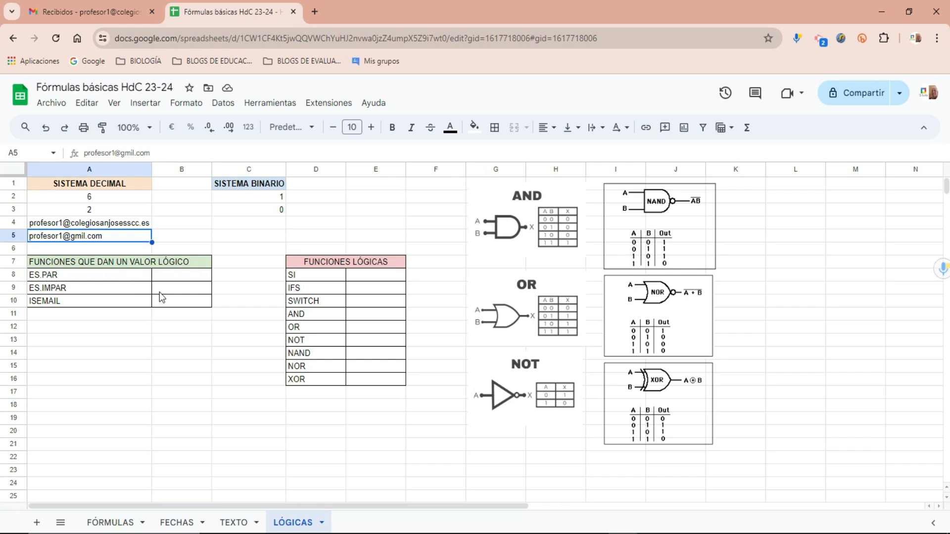
pyautogui.click(312, 278)
pyautogui.moveTo(312, 280); pyautogui.dragTo(315, 305)
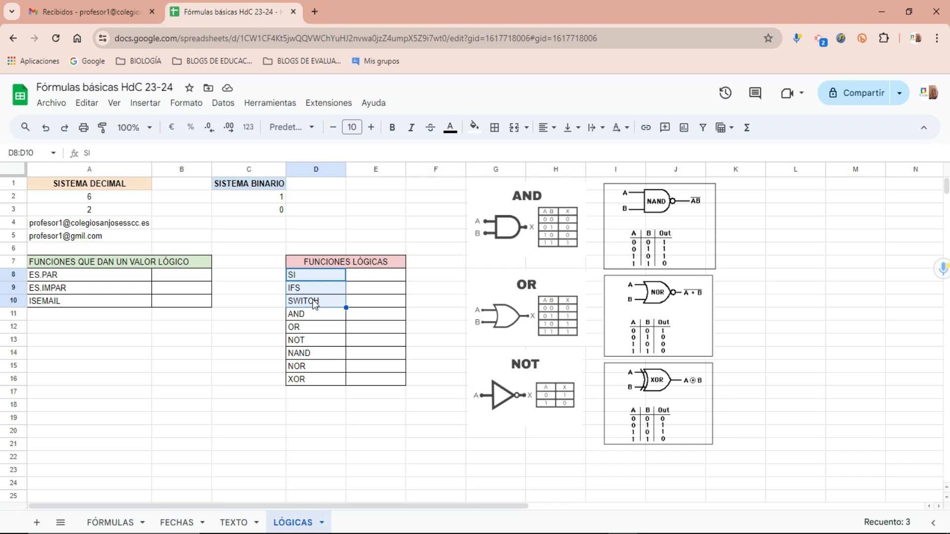
pyautogui.moveTo(329, 318); pyautogui.dragTo(329, 380)
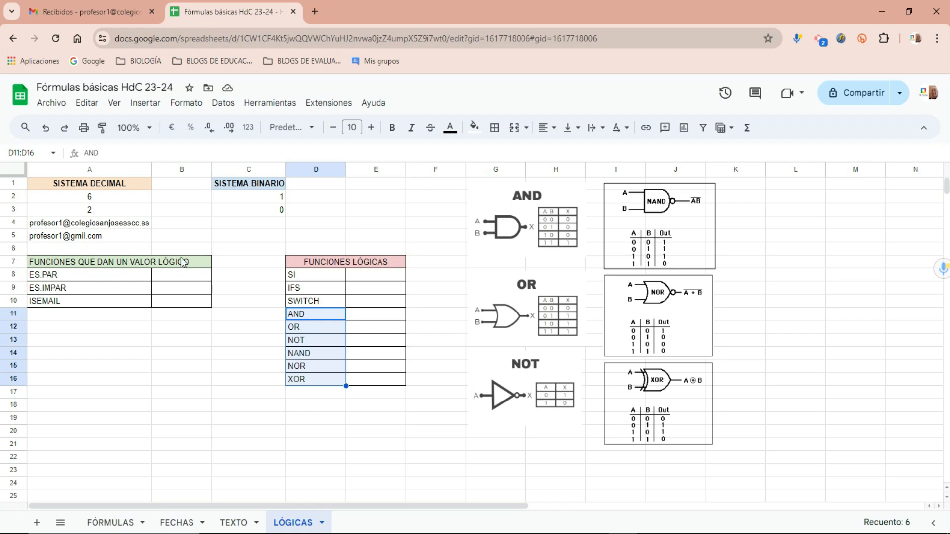
# Insert the ES.PAR function in B8 with A2 as its value, and reject the autofill suggestion for the cells below.
pyautogui.click(110, 279)
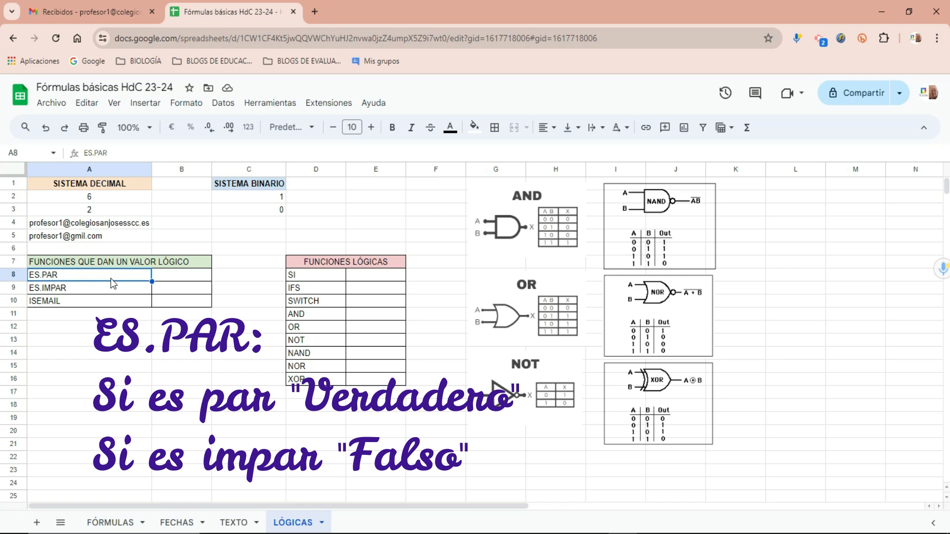
pyautogui.click(187, 281)
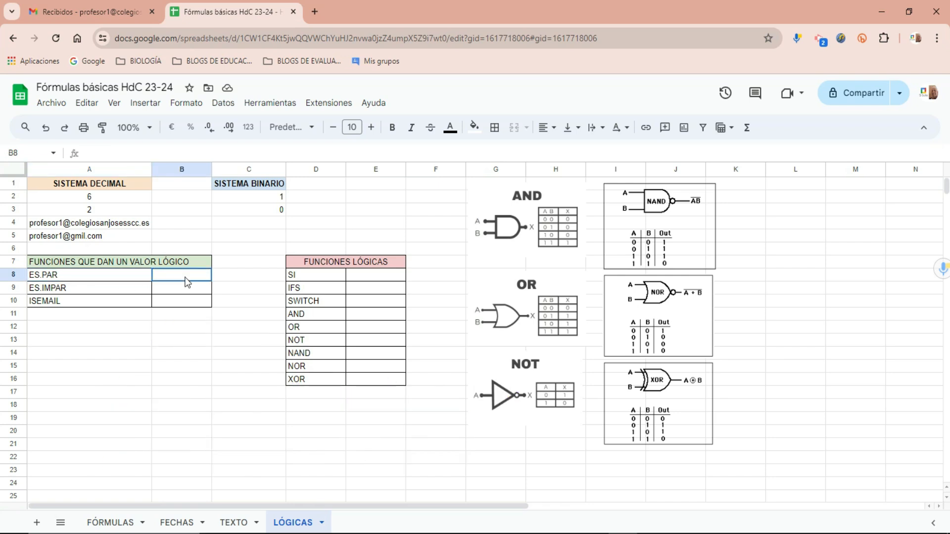
pyautogui.click(747, 129)
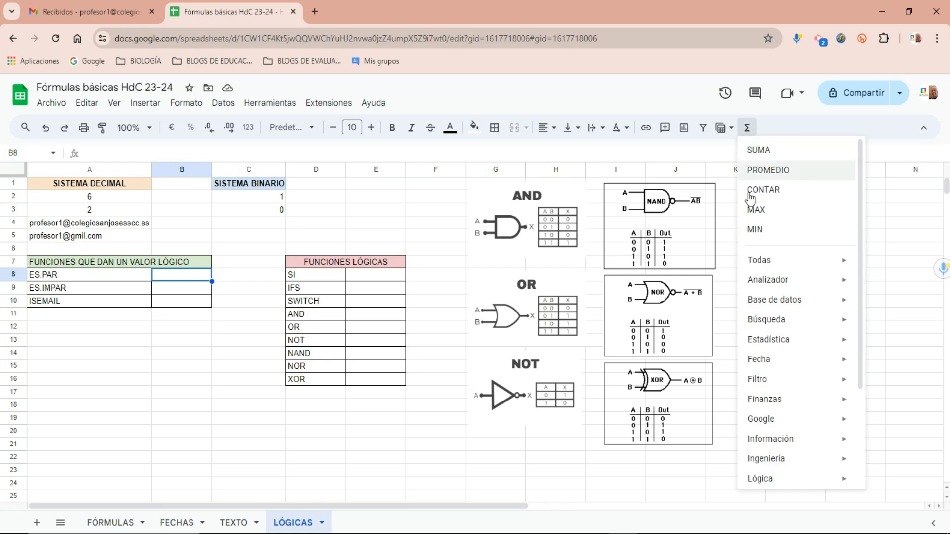
pyautogui.scroll(-3, 789, 416)
pyautogui.moveTo(788, 382)
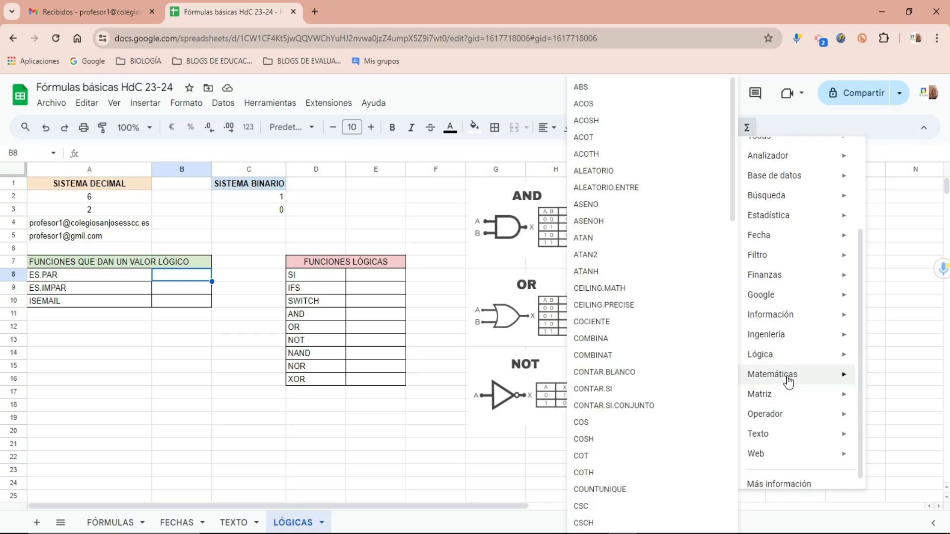
pyautogui.scroll(-5, 613, 389)
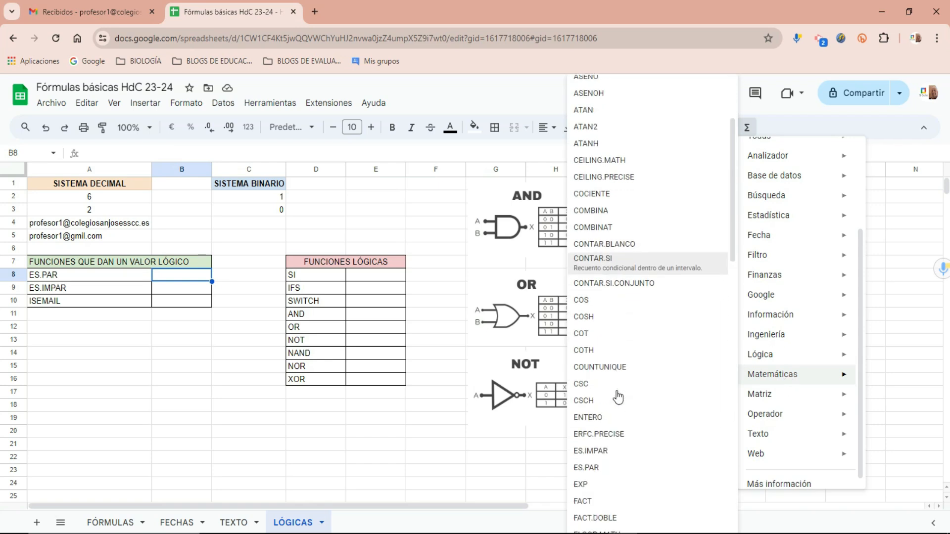
pyautogui.click(605, 342)
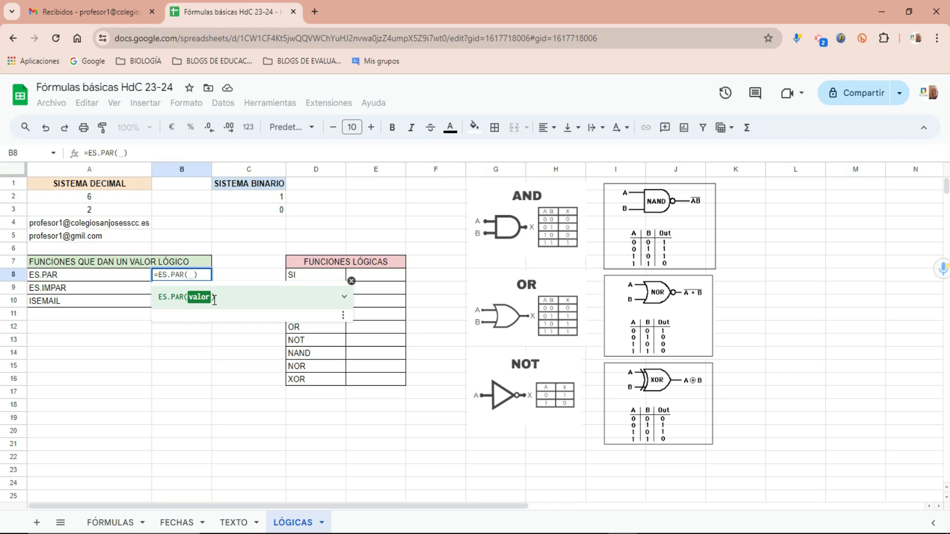
pyautogui.click(344, 297)
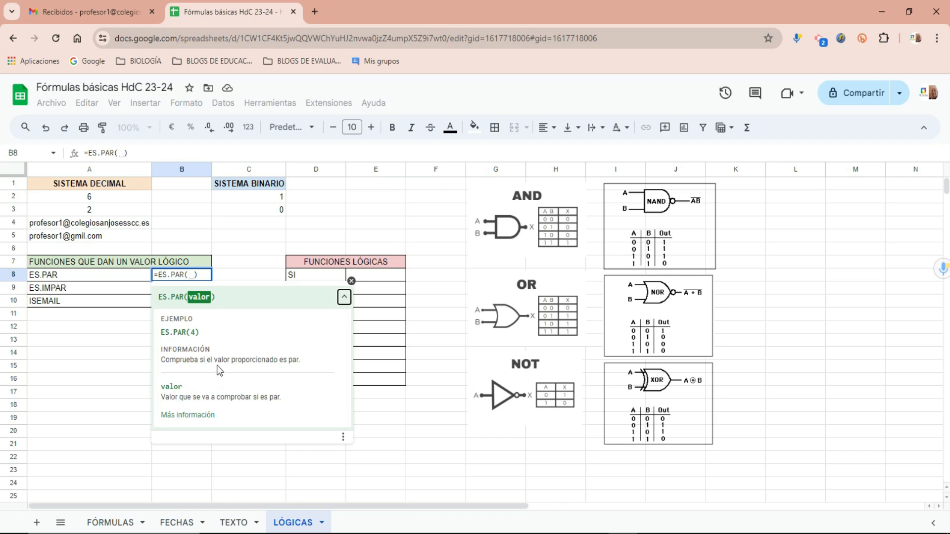
pyautogui.click(109, 199)
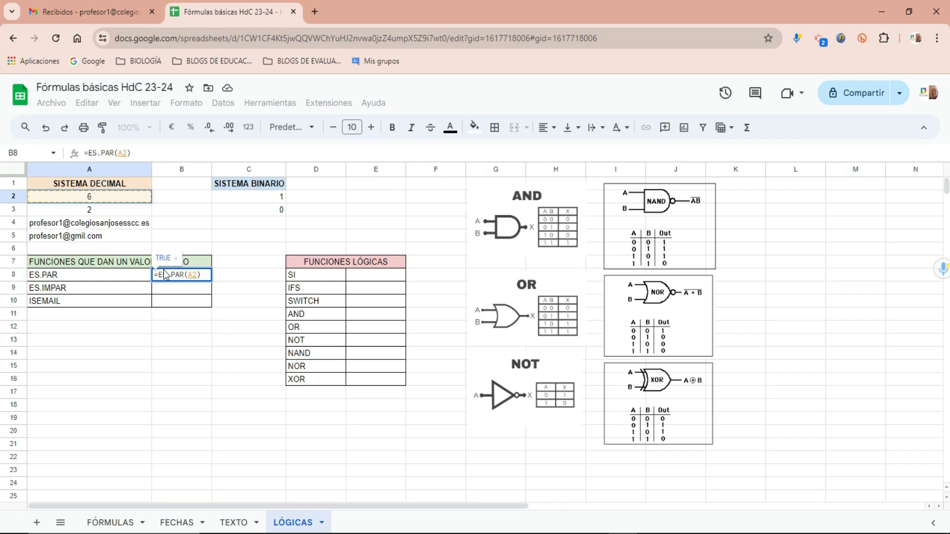
pyautogui.press('Return')
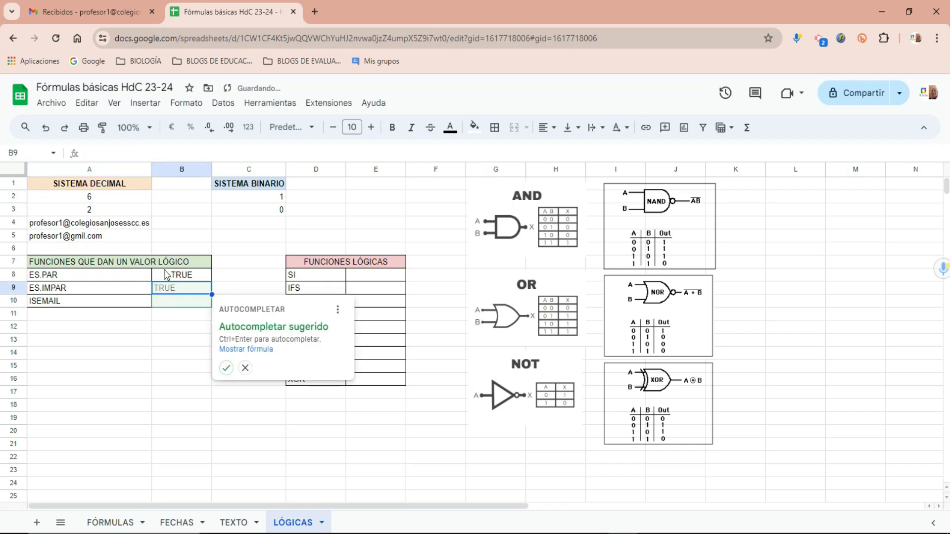
pyautogui.click(245, 368)
# Set the decimal value in A2 to 5 to test the ES.PAR formula.
pyautogui.click(107, 200)
pyautogui.write('5')
pyautogui.click(121, 225)
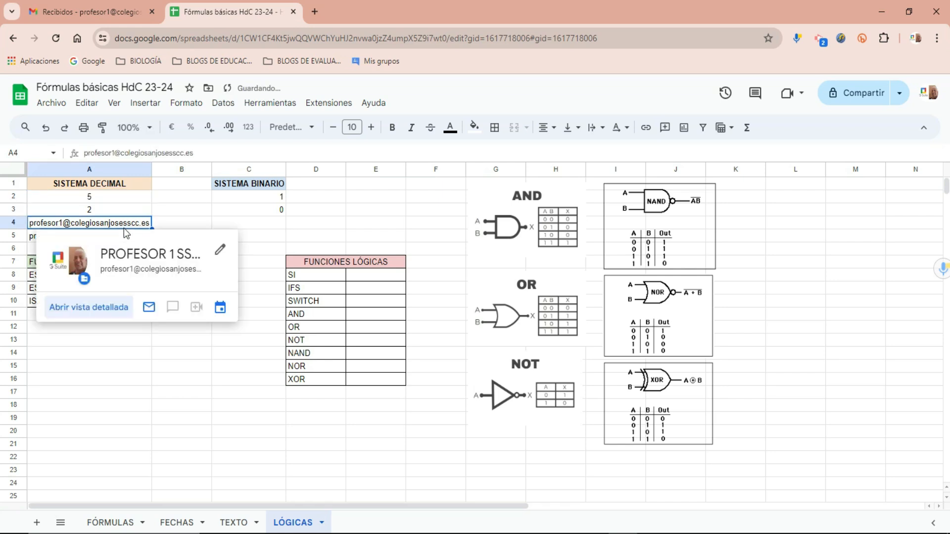
# Insert the ES.IMPAR function in B9 with A3 as its value.
pyautogui.click(182, 292)
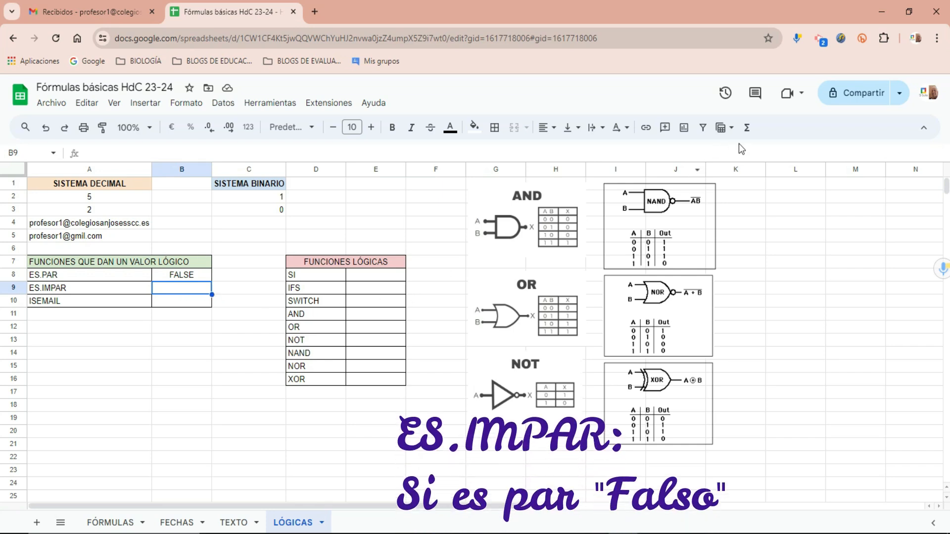
pyautogui.click(747, 127)
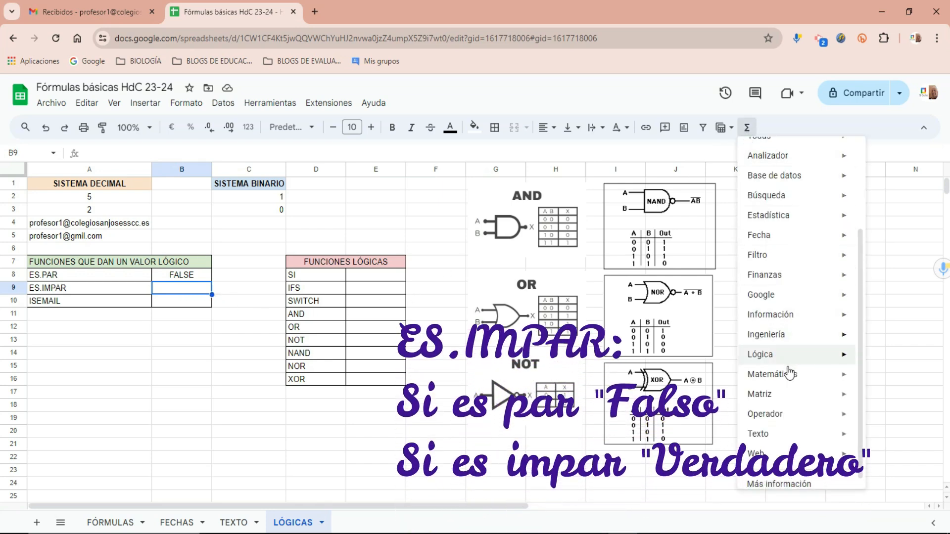
pyautogui.moveTo(790, 374)
pyautogui.scroll(-6, 593, 388)
pyautogui.scroll(-2, 643, 297)
pyautogui.scroll(5, 643, 297)
pyautogui.click(605, 203)
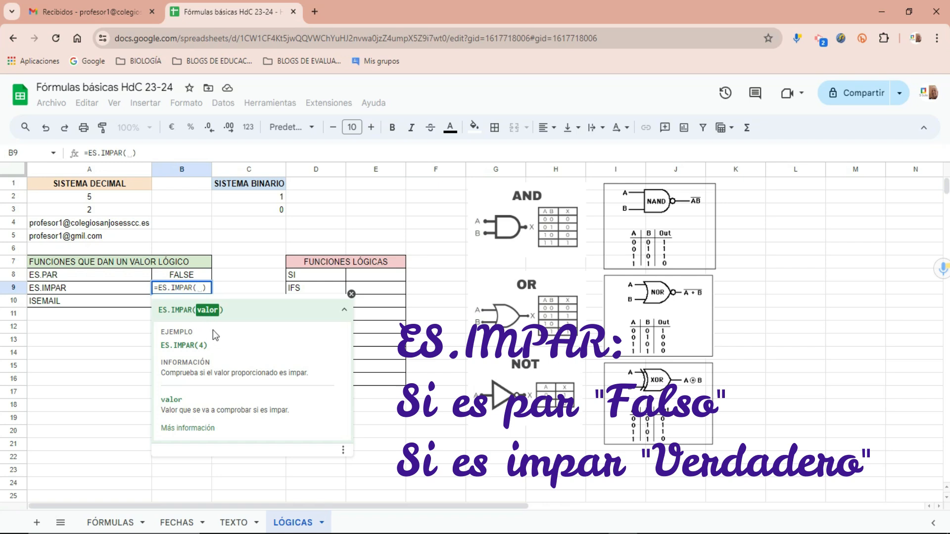
pyautogui.click(115, 213)
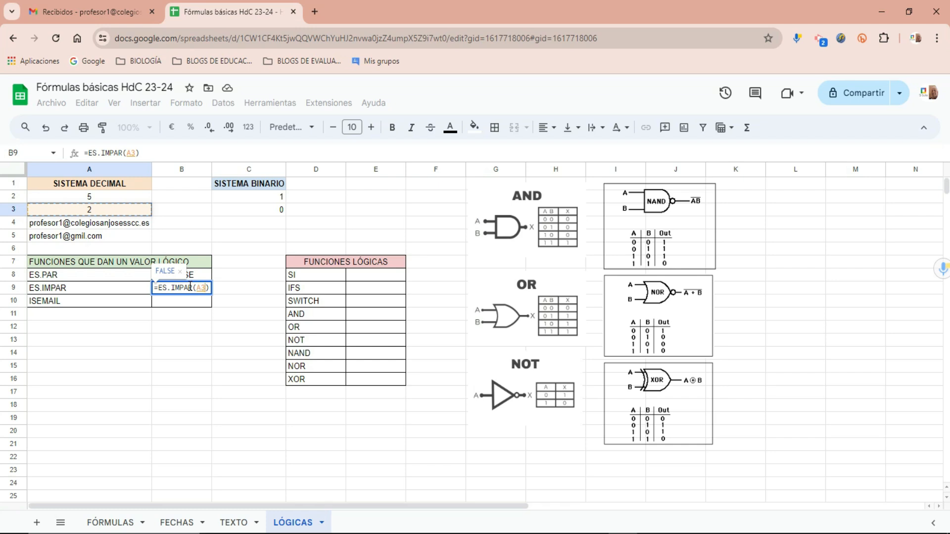
pyautogui.press('Return')
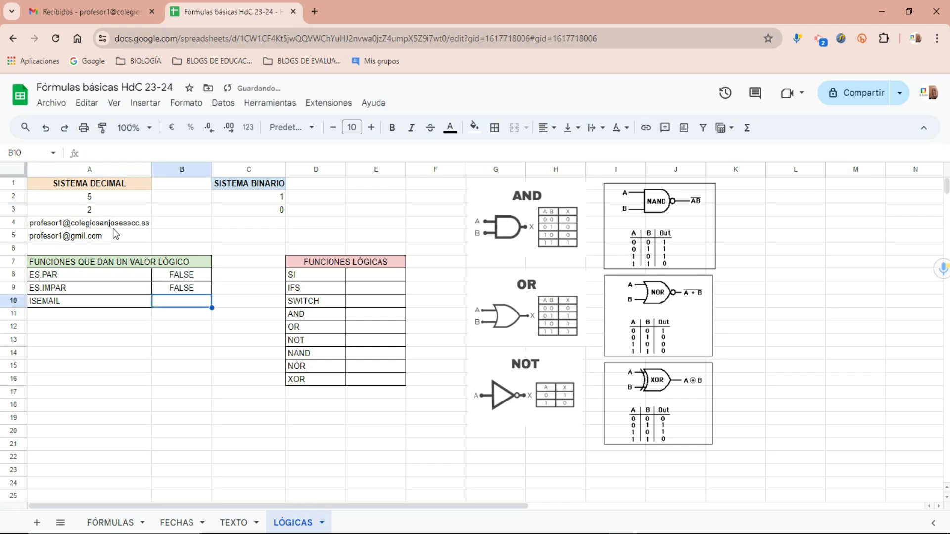
# Set the decimal value in A3 to 3 to test the ES.IMPAR formula.
pyautogui.click(112, 209)
pyautogui.write('3')
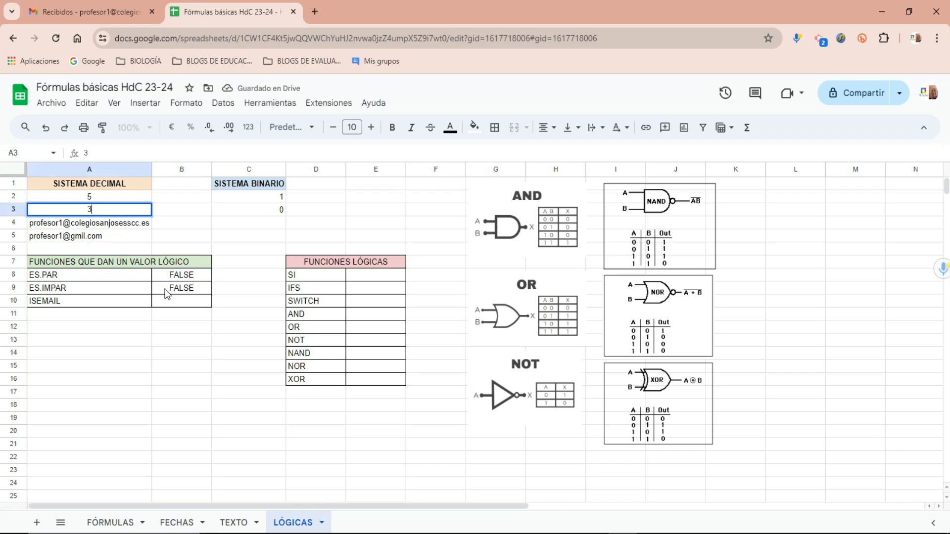
pyautogui.click(168, 290)
# Enter the formula =ISEMAIL(A4) in B10 to check the first e-mail address.
pyautogui.click(195, 301)
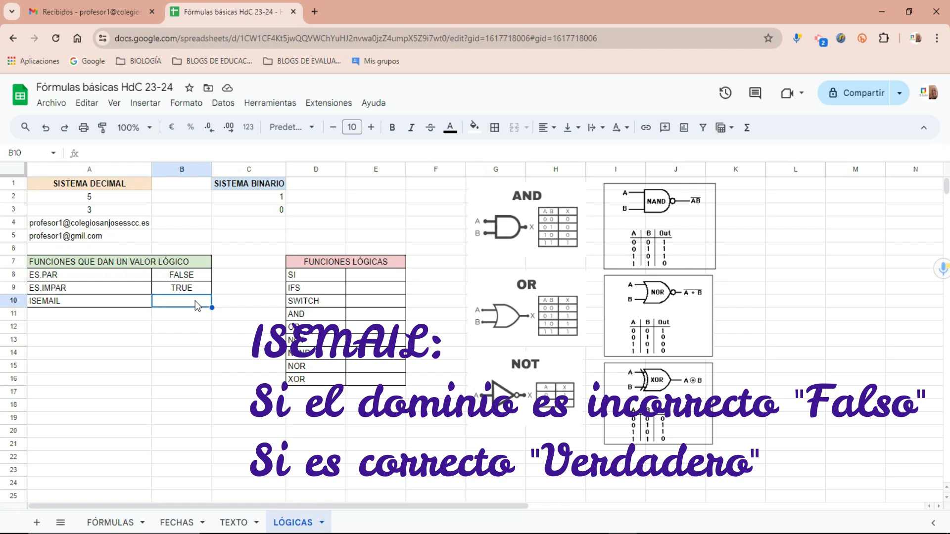
pyautogui.write('=I')
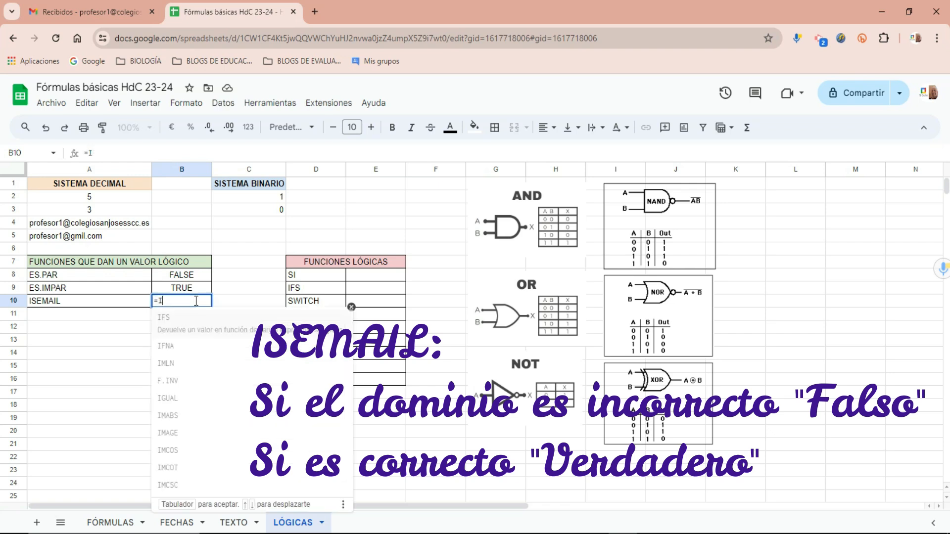
pyautogui.write('SE')
pyautogui.click(208, 330)
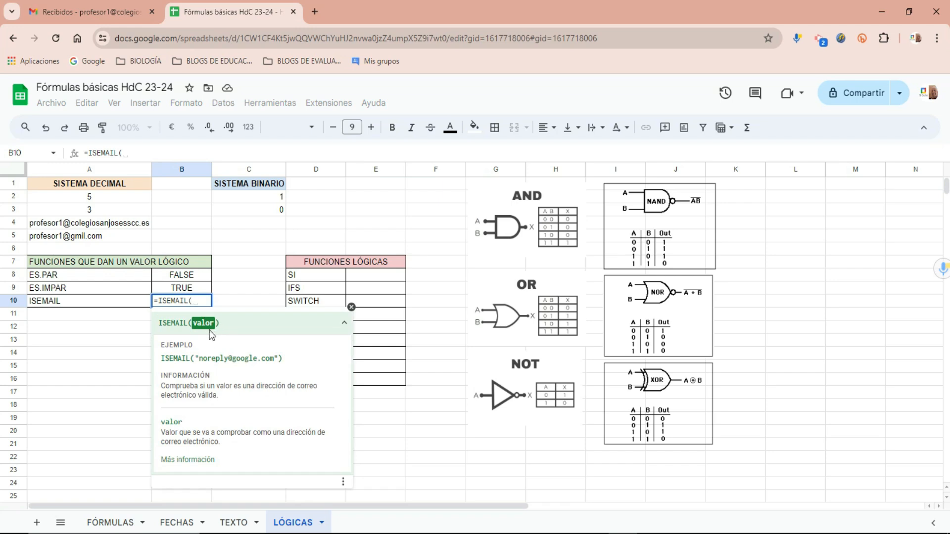
pyautogui.moveTo(201, 358); pyautogui.dragTo(267, 363)
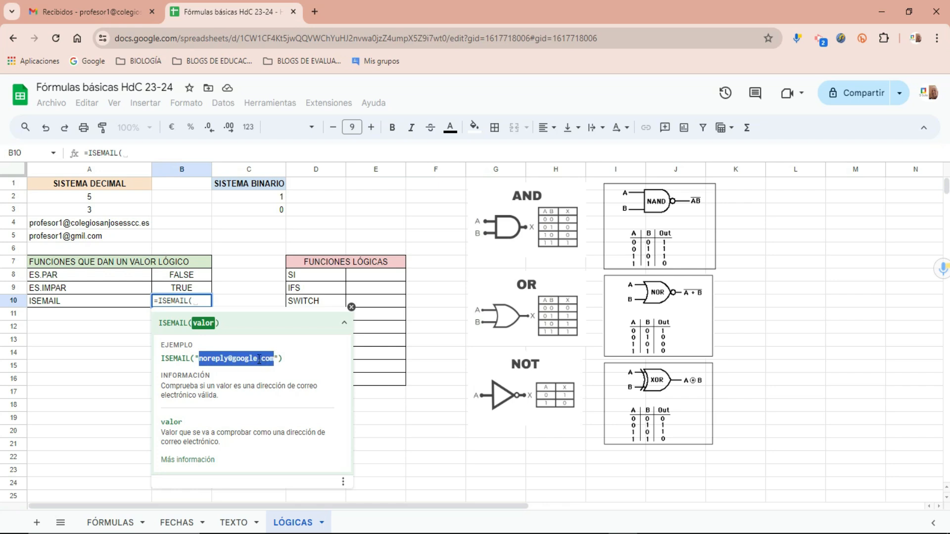
pyautogui.click(196, 301)
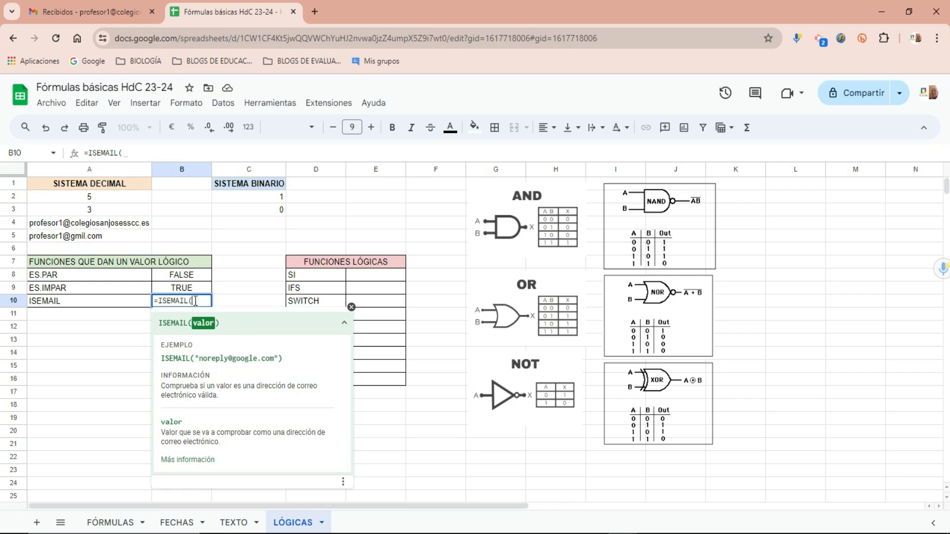
pyautogui.click(120, 228)
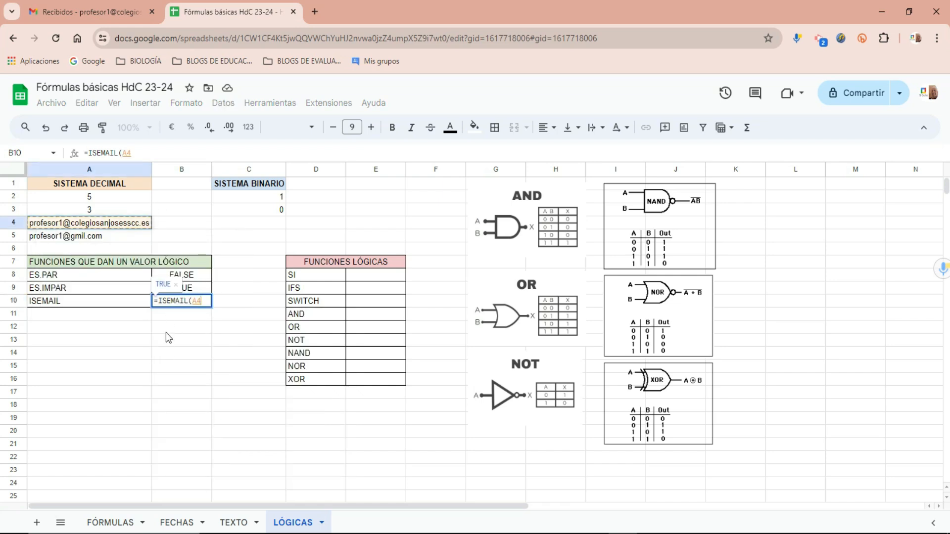
pyautogui.write(')')
pyautogui.press('Return')
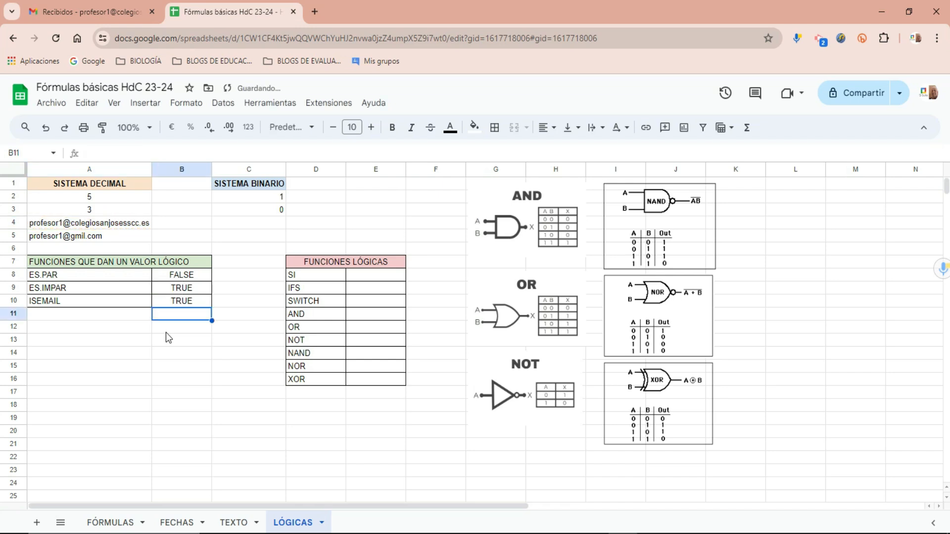
# Change the ISEMAIL formula in B10 to check the second e-mail address in A5.
pyautogui.click(189, 303)
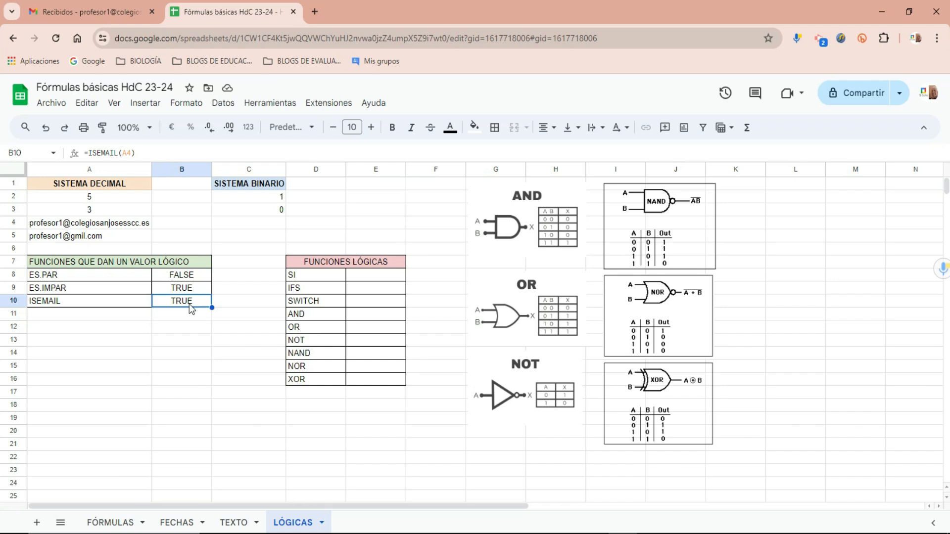
pyautogui.doubleClick(189, 302)
pyautogui.moveTo(193, 300); pyautogui.dragTo(201, 301)
pyautogui.press('BackSpace')
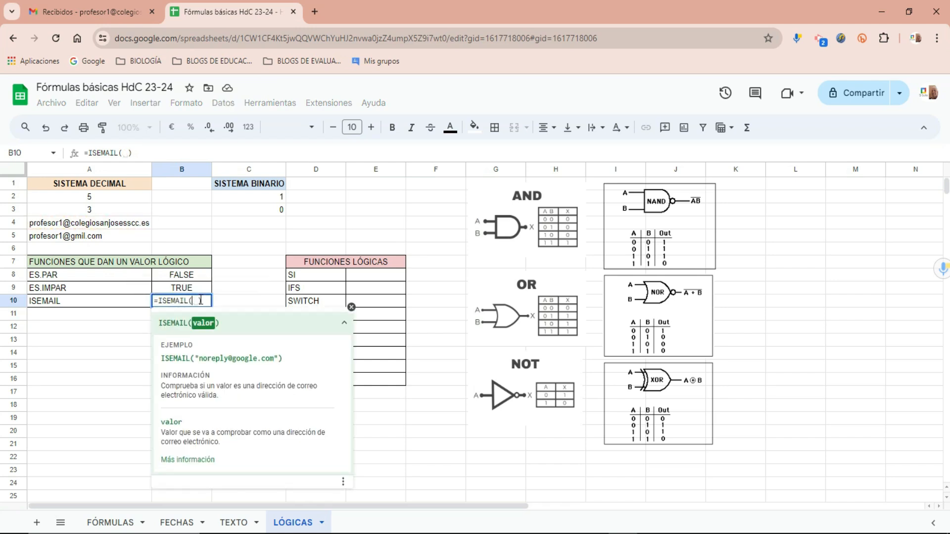
pyautogui.click(100, 239)
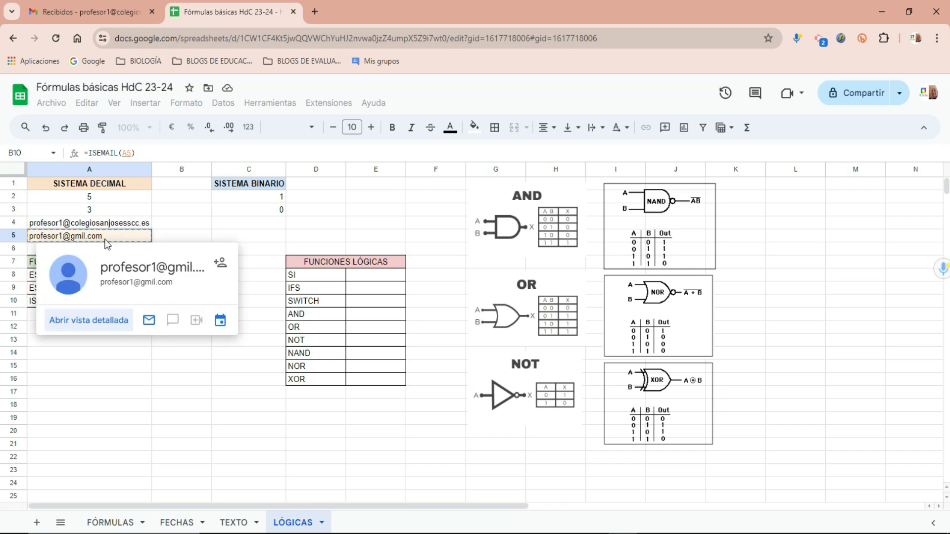
pyautogui.click(105, 239)
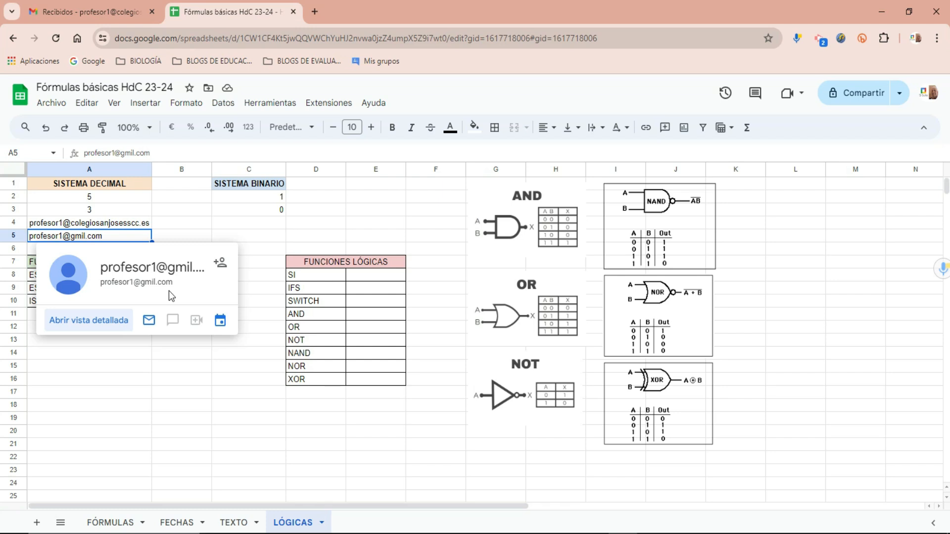
pyautogui.press('Return')
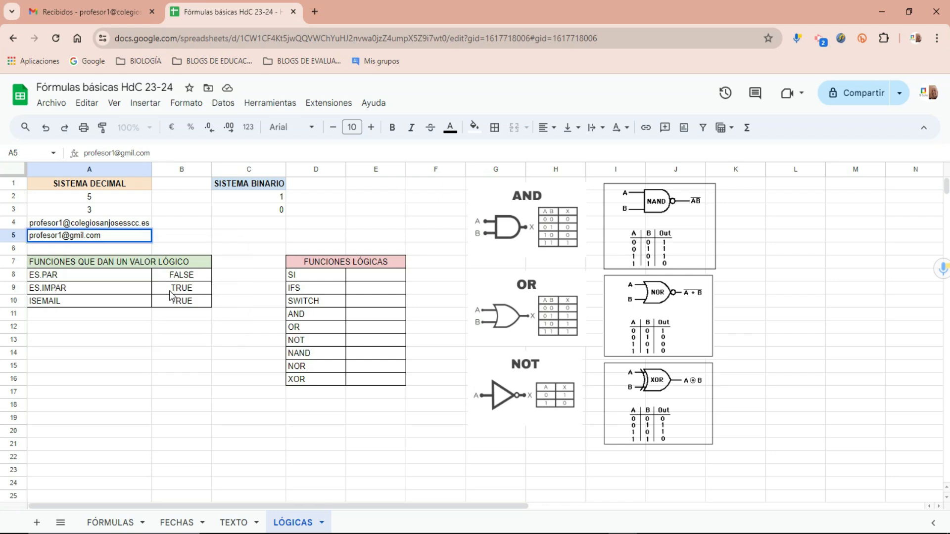
pyautogui.click(184, 300)
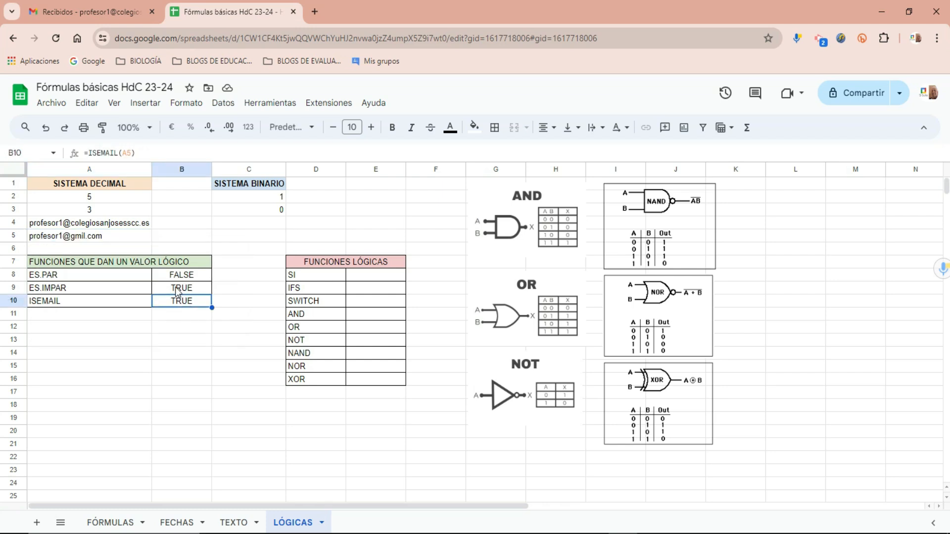
# Change the ending of the e-mail address in A5 to .ccc to test ISEMAIL with an invalid domain.
pyautogui.doubleClick(103, 236)
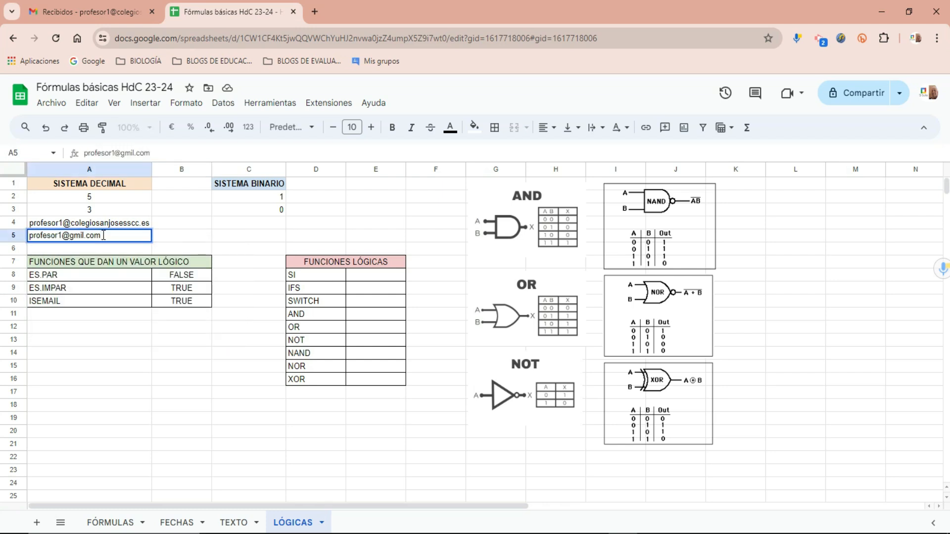
pyautogui.press('BackSpace')
pyautogui.press('BackSpace')
pyautogui.write('cc')
pyautogui.press('Return')
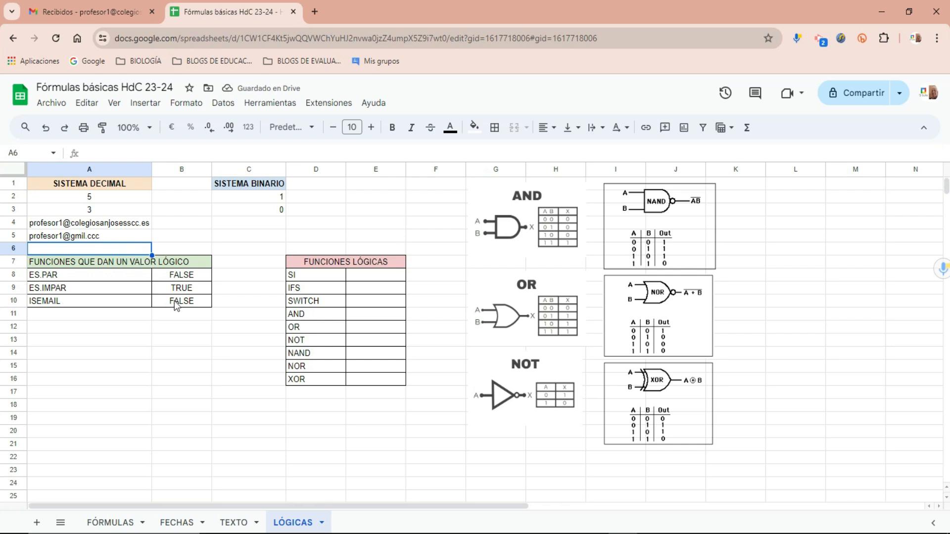
# Convert the logical results in B8:B10 into checkboxes.
pyautogui.moveTo(193, 278); pyautogui.dragTo(193, 307)
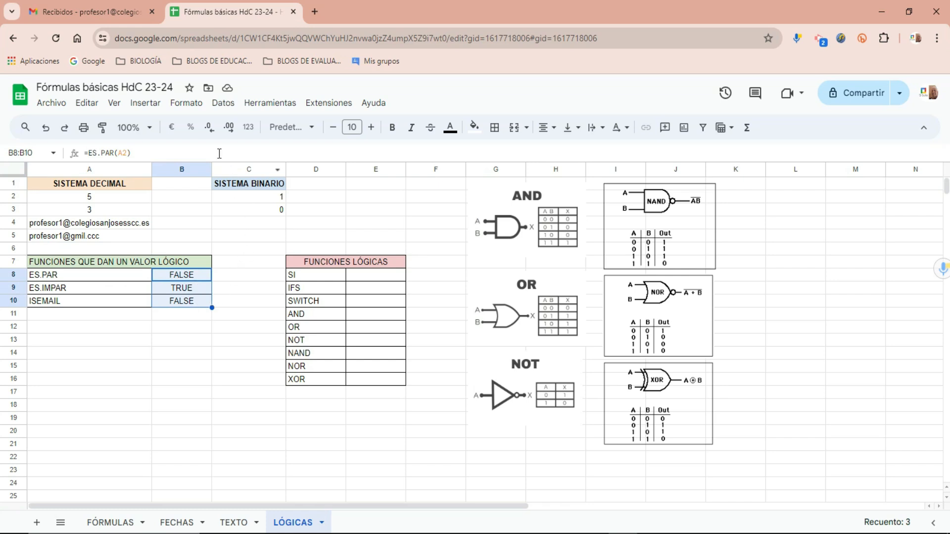
pyautogui.click(146, 105)
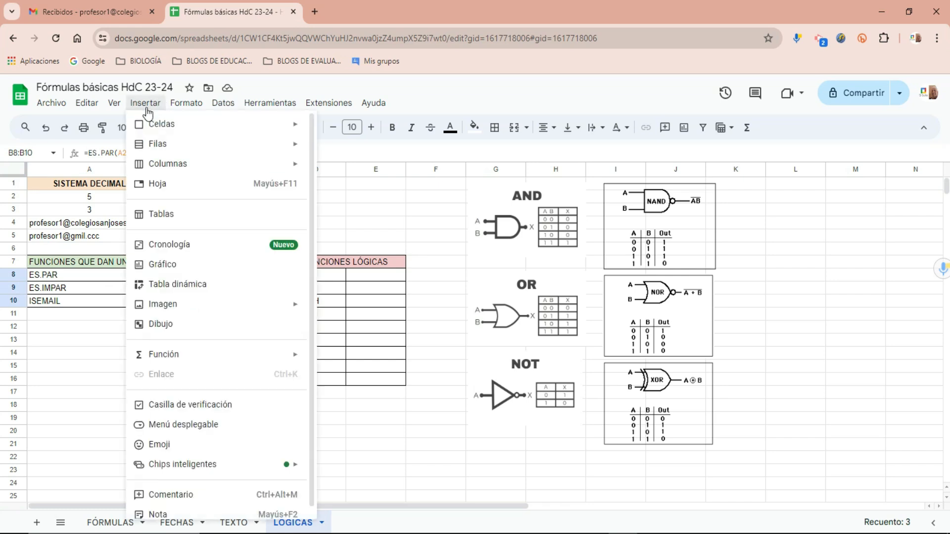
pyautogui.click(195, 405)
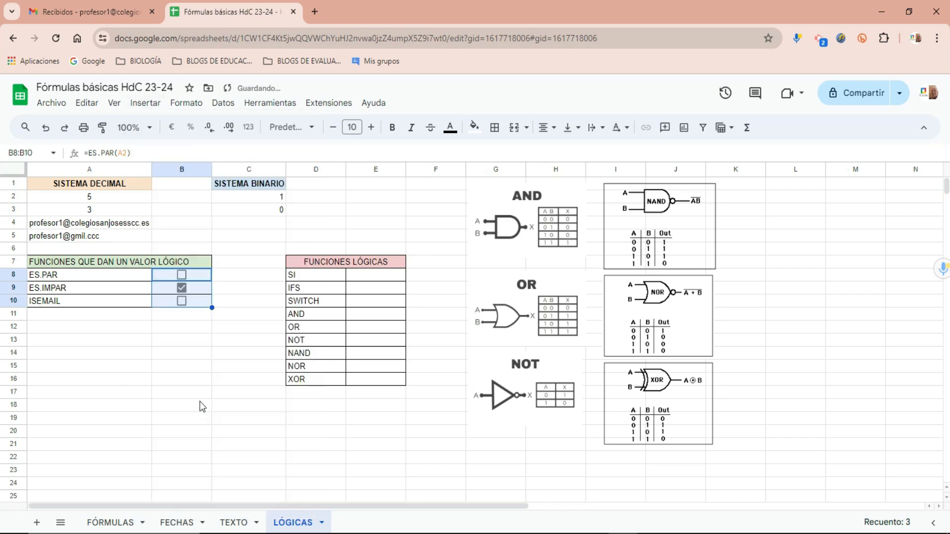
# Compare the checkboxes for ES.PAR, ES.IMPAR and ISEMAIL with their source values in A2, A3 and A5.
pyautogui.click(190, 280)
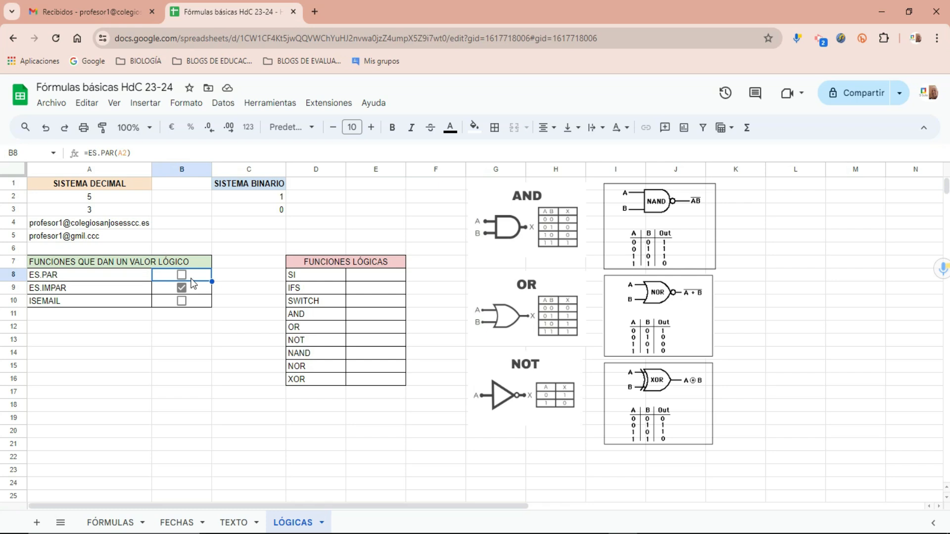
pyautogui.click(106, 200)
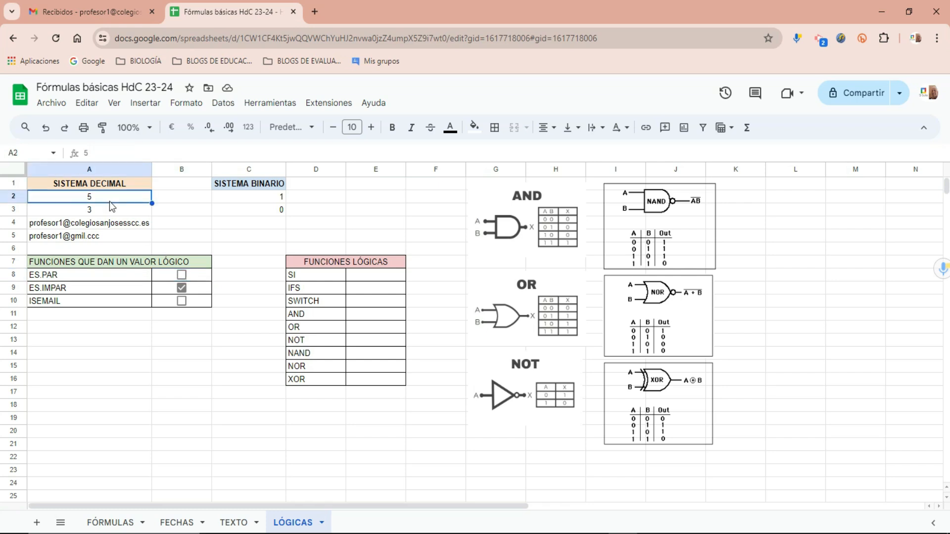
pyautogui.click(198, 293)
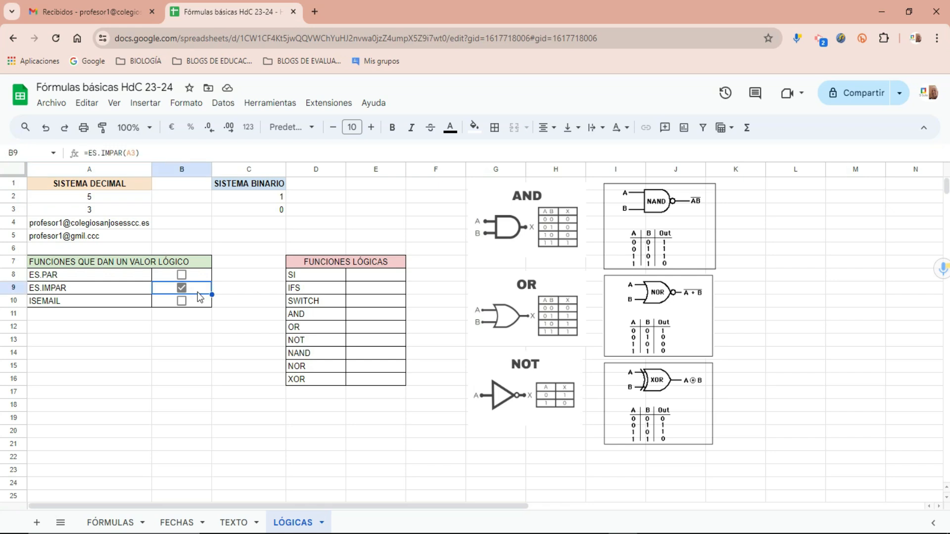
pyautogui.click(129, 213)
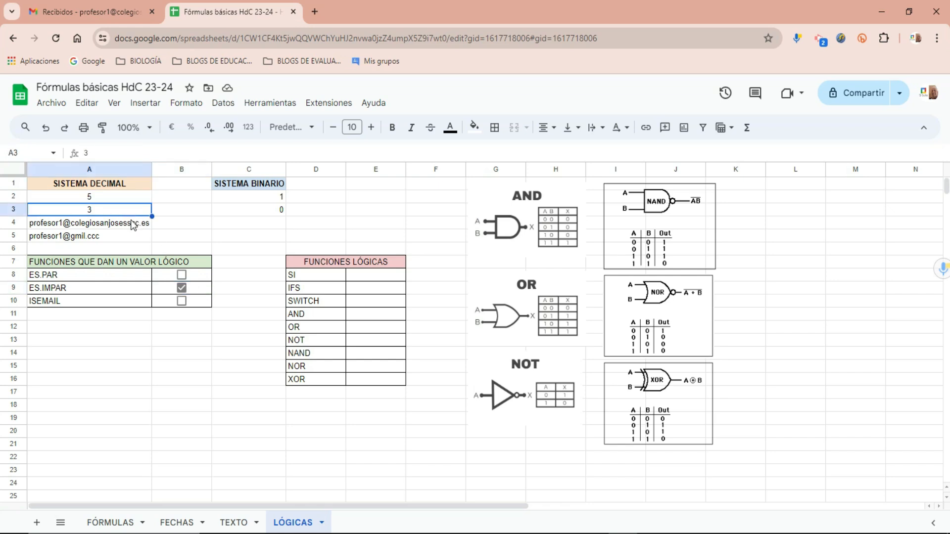
pyautogui.click(120, 238)
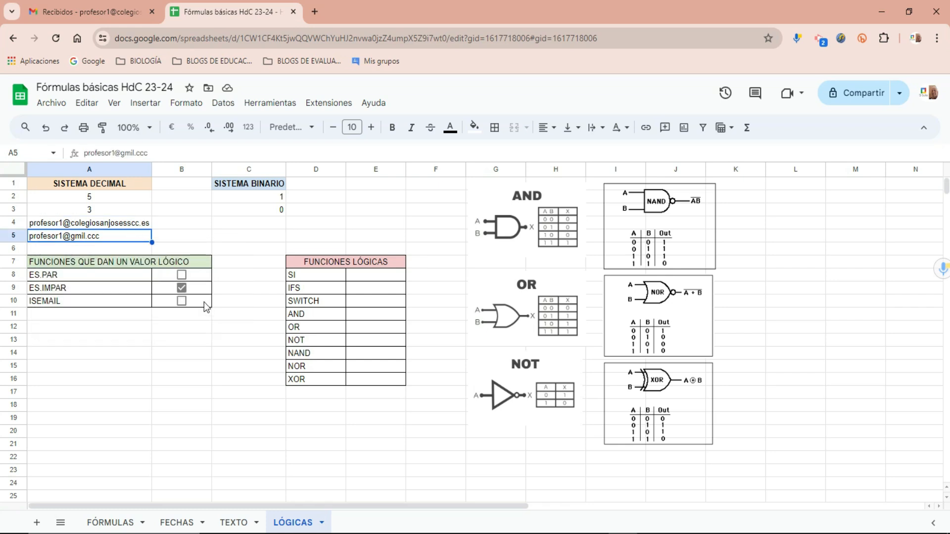
# Try to toggle the formula-driven checkboxes in B8:B10 by hand.
pyautogui.moveTo(204, 280); pyautogui.dragTo(207, 311)
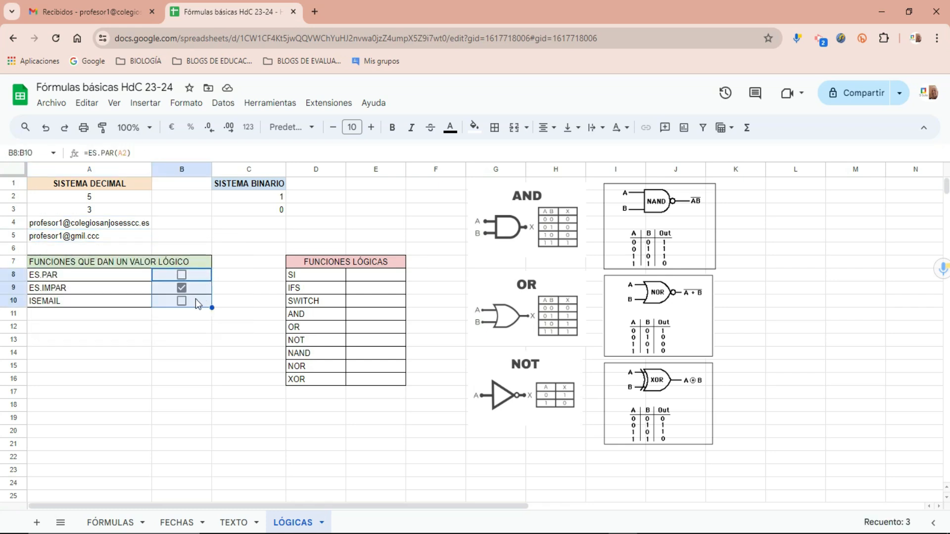
pyautogui.click(190, 303)
pyautogui.click(183, 278)
pyautogui.click(184, 290)
pyautogui.click(184, 299)
pyautogui.click(183, 293)
pyautogui.click(182, 277)
pyautogui.click(182, 291)
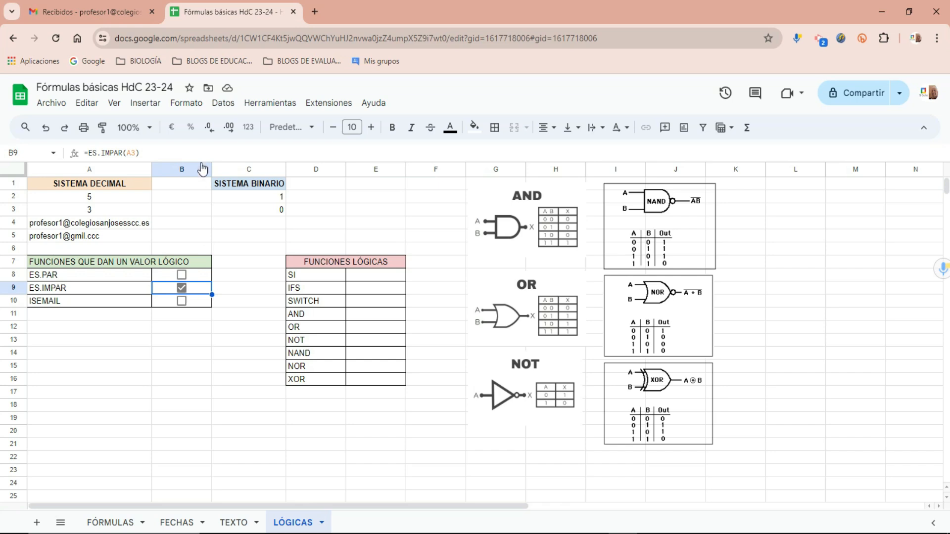
# Set the sheet zoom to 125% and select cell E8 beside the SI label.
pyautogui.click(148, 129)
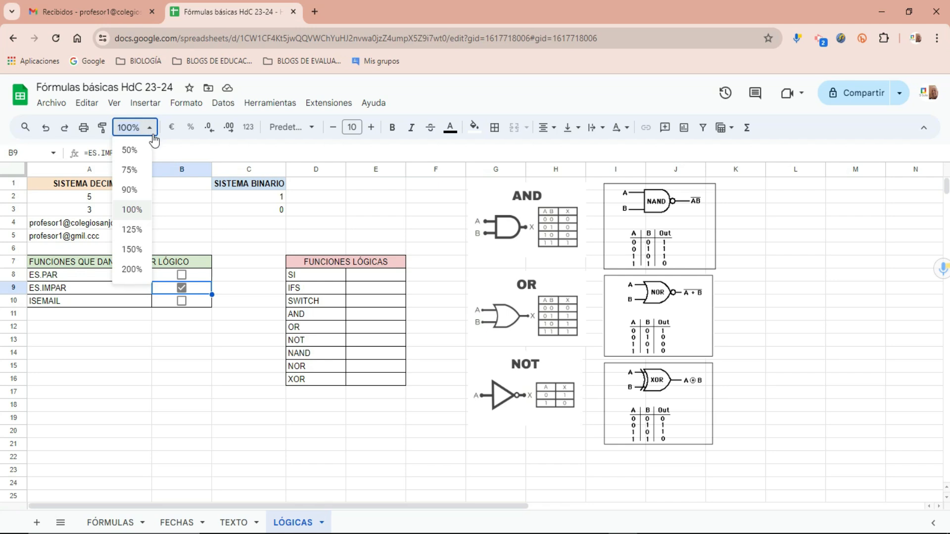
pyautogui.click(132, 229)
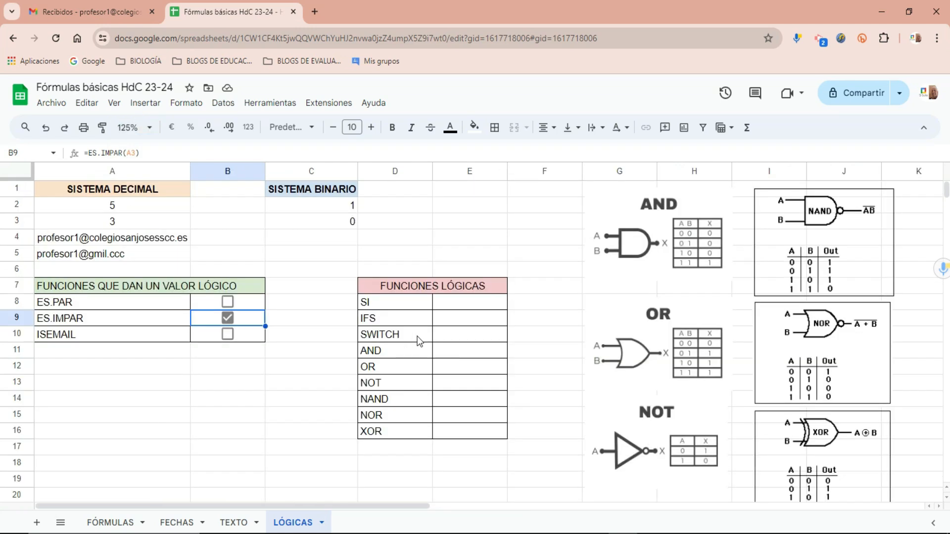
pyautogui.click(480, 311)
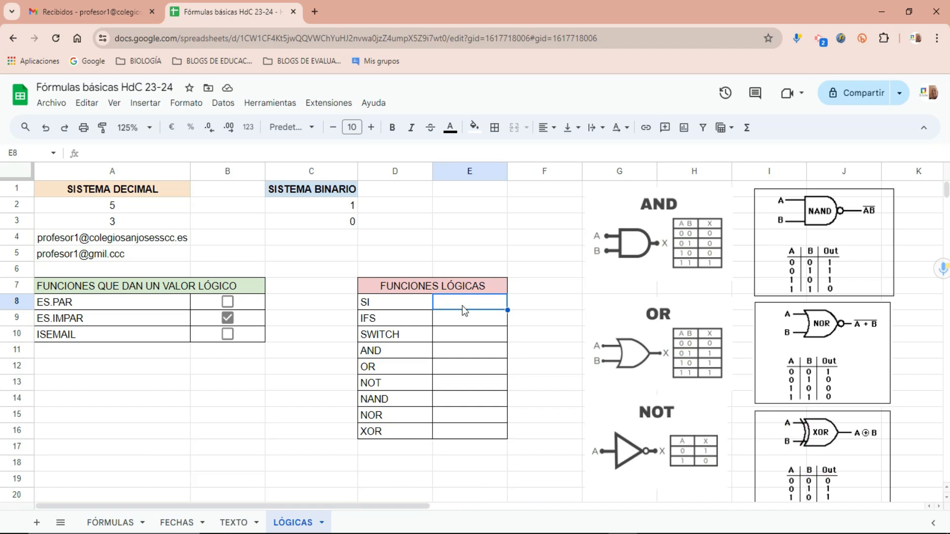
pyautogui.write('=')
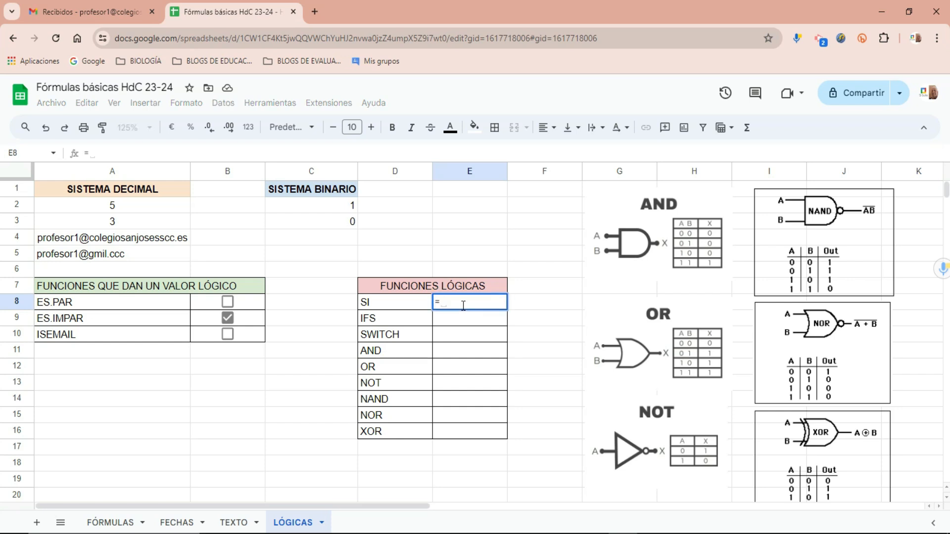
pyautogui.write('s')
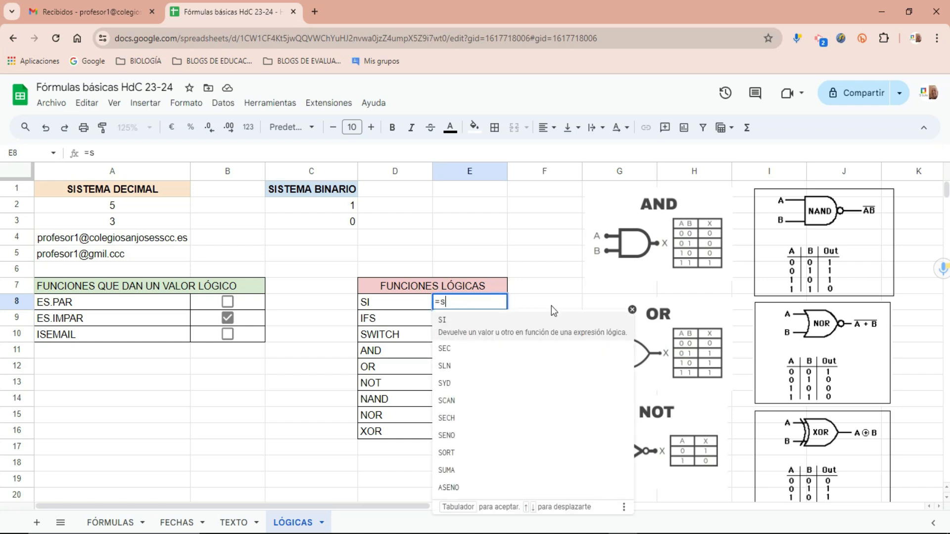
pyautogui.press('Escape')
pyautogui.press('Escape')
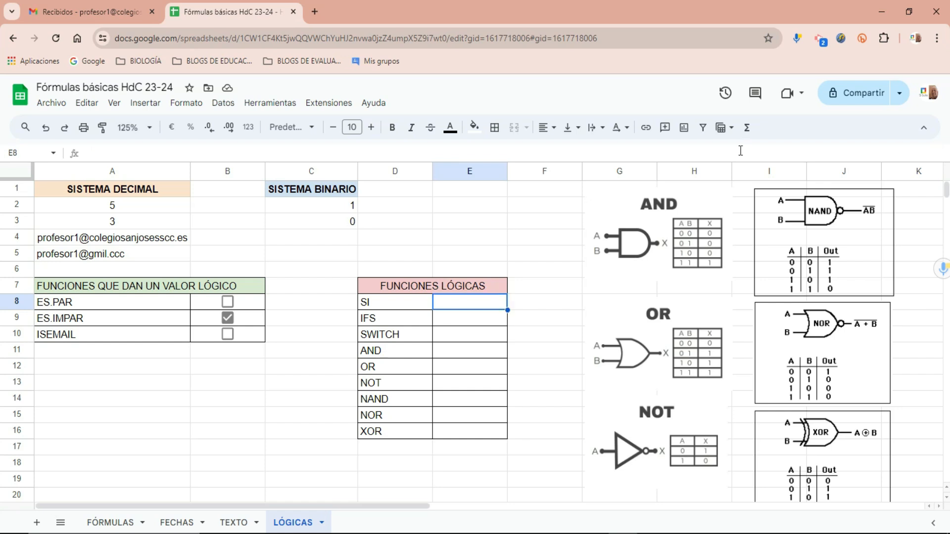
# Insert the logical function SI in E8 with A2<5 as its logical expression.
pyautogui.click(747, 128)
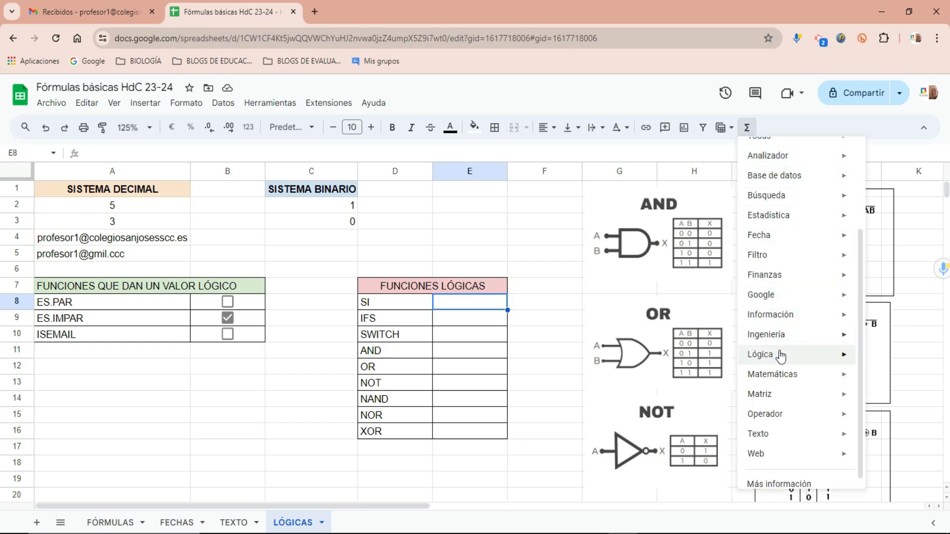
pyautogui.moveTo(781, 355)
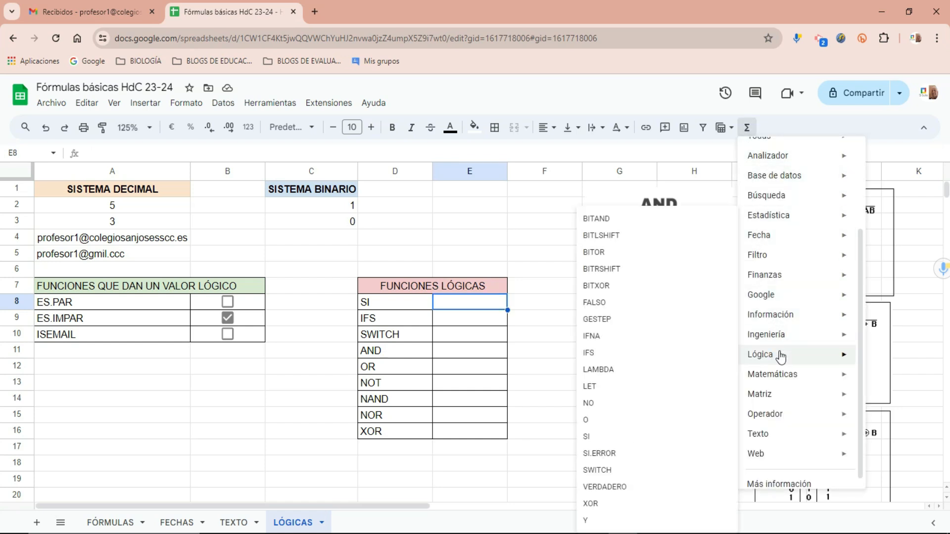
pyautogui.click(602, 441)
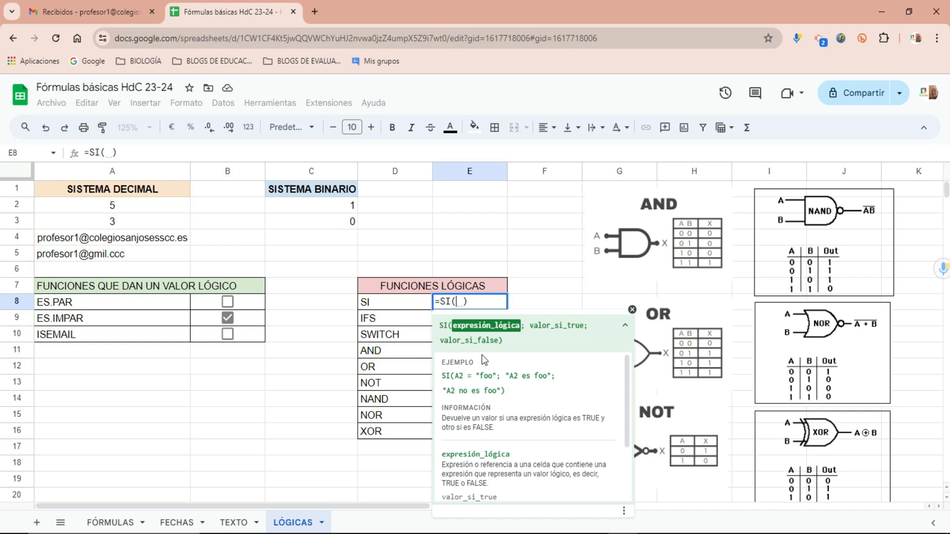
pyautogui.click(138, 214)
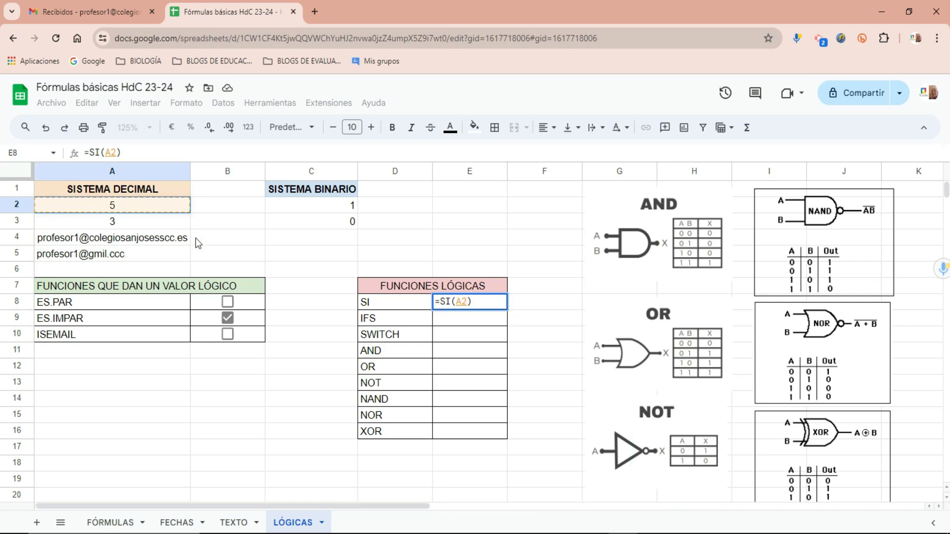
pyautogui.click(462, 302)
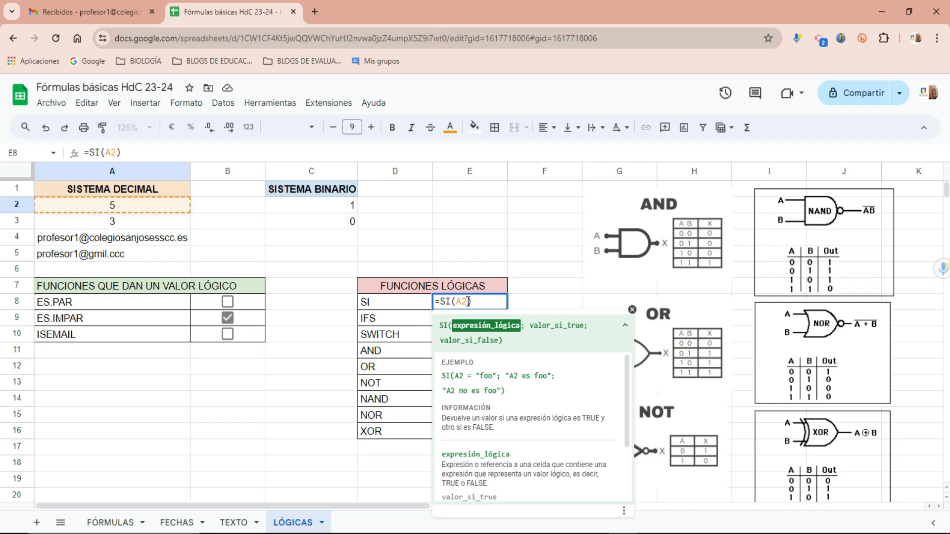
pyautogui.write('<5')
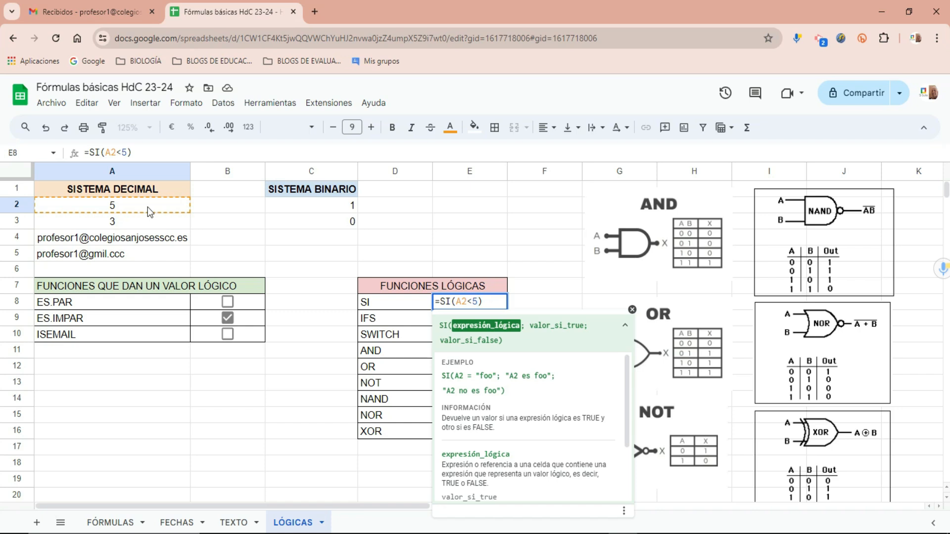
# Complete the SI formula in E8 with "Menor que 5" if true and "Mayor o igual que 5" if false, rejecting the autofill suggestion.
pyautogui.write(';')
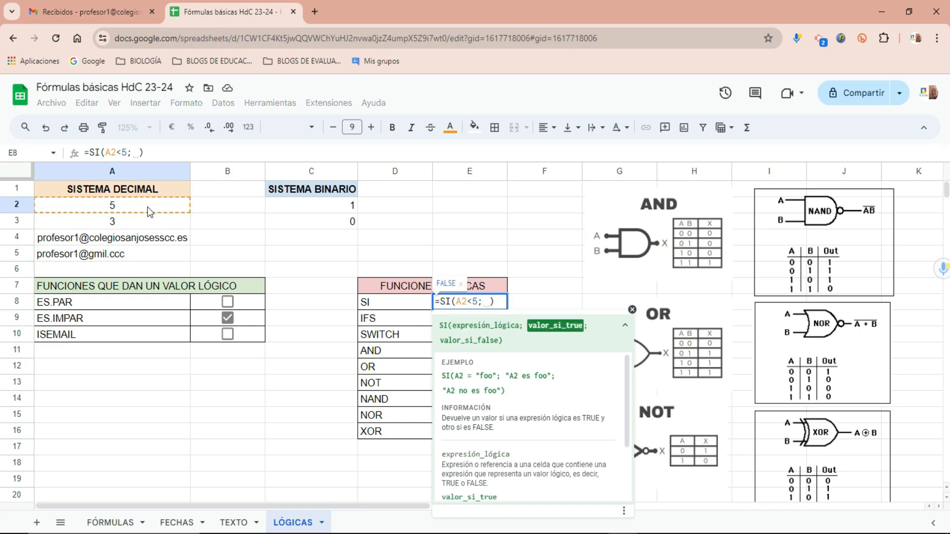
pyautogui.press('BackSpace')
pyautogui.write('"Menor que 5"')
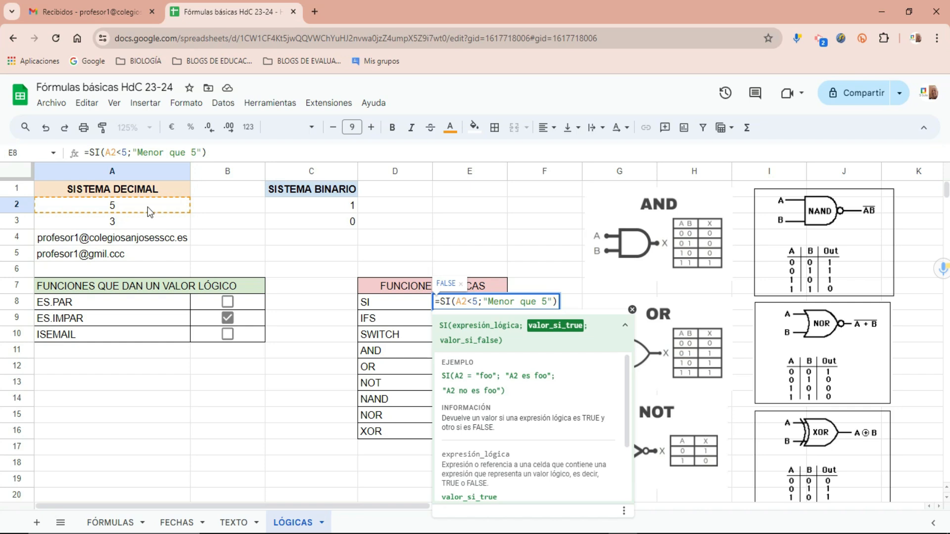
pyautogui.write(';')
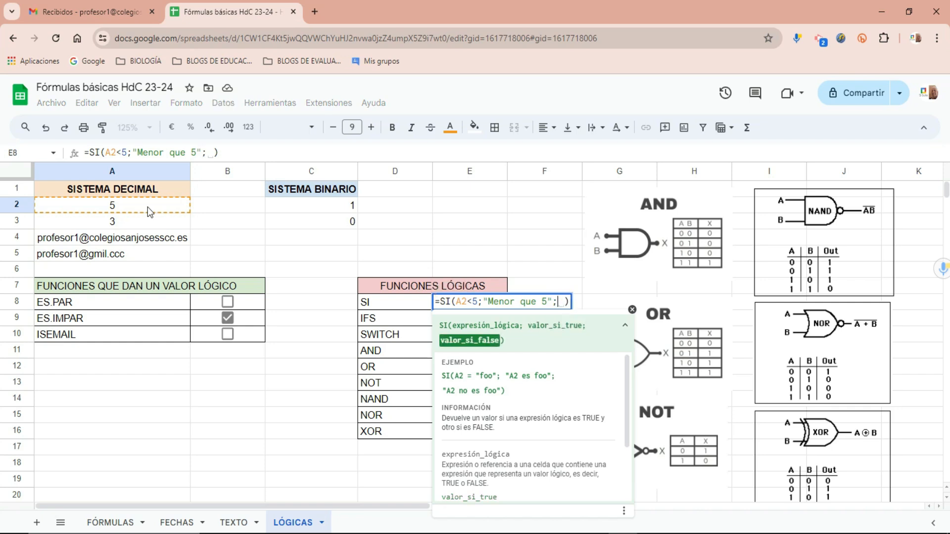
pyautogui.write('"')
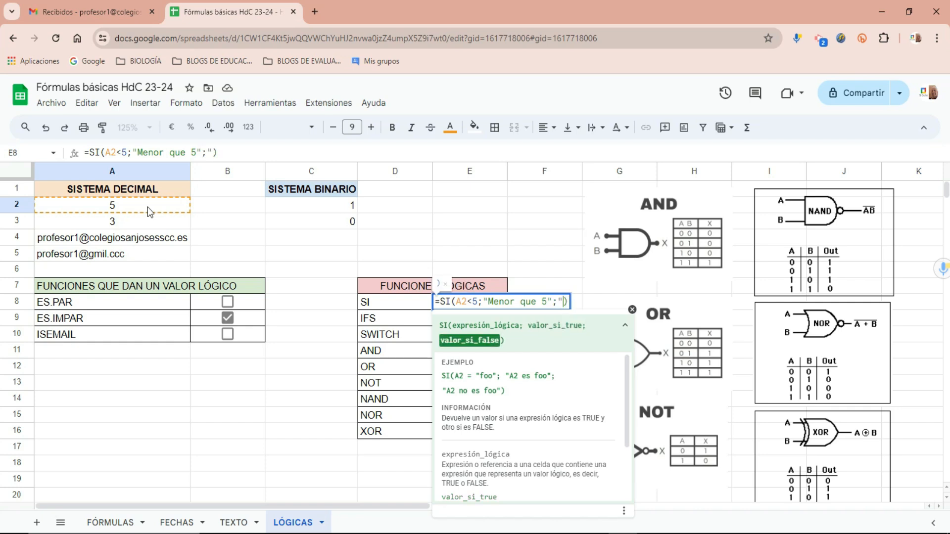
pyautogui.write('Mayor o ')
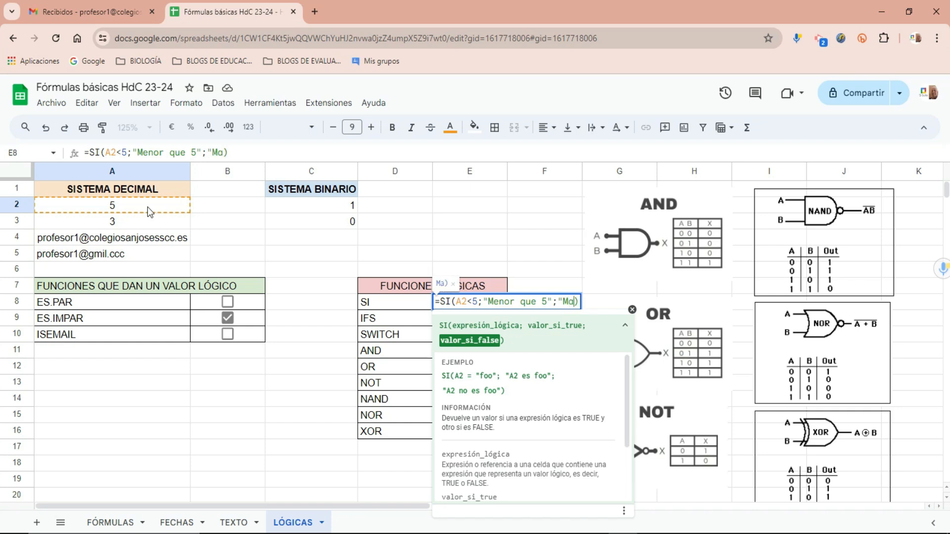
pyautogui.write('igual que 5')
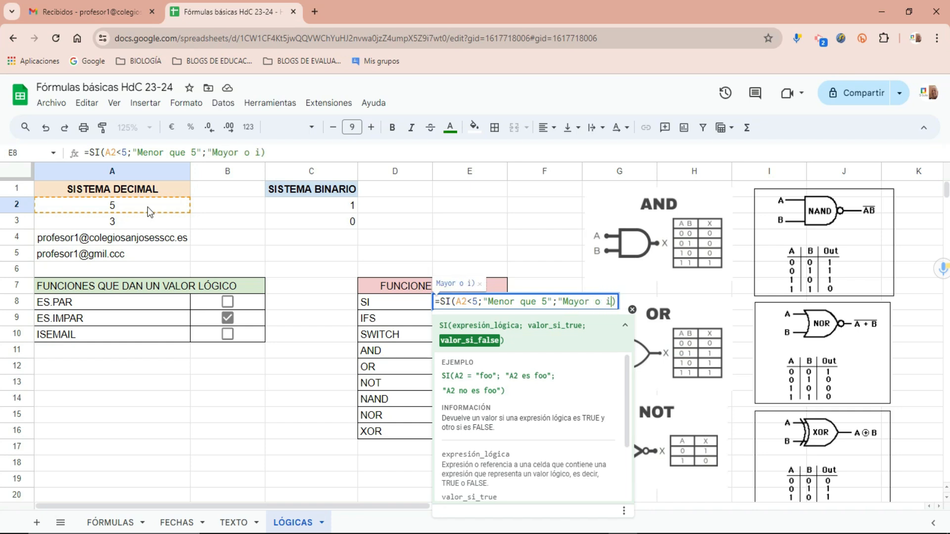
pyautogui.write('"')
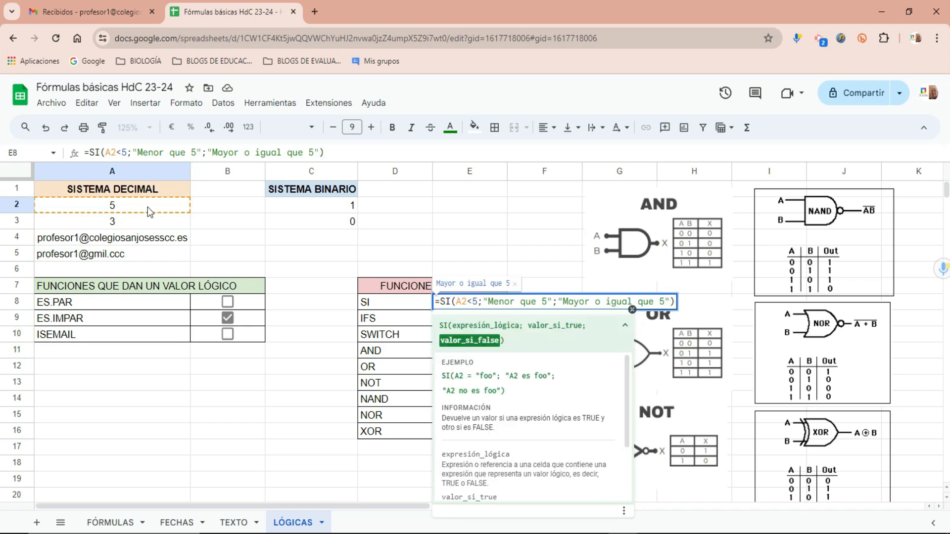
pyautogui.press('Return')
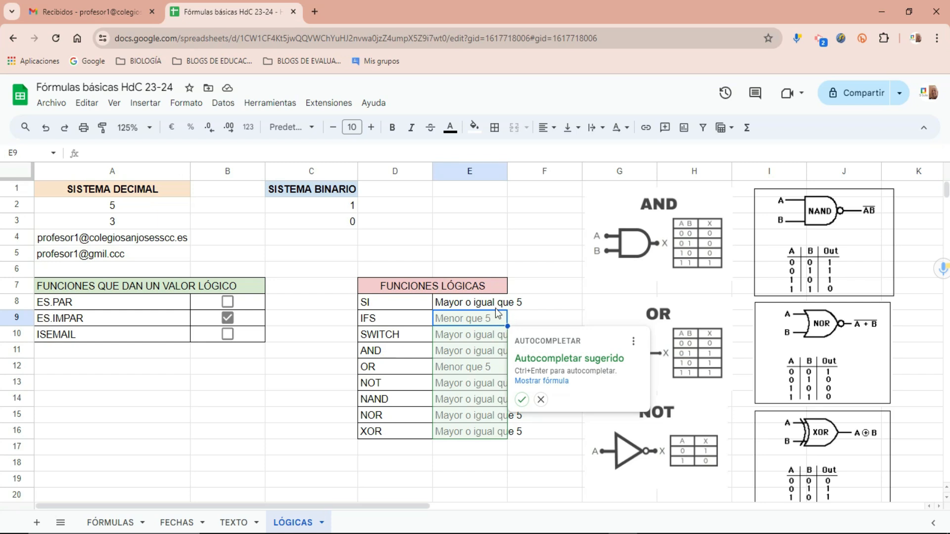
pyautogui.click(541, 400)
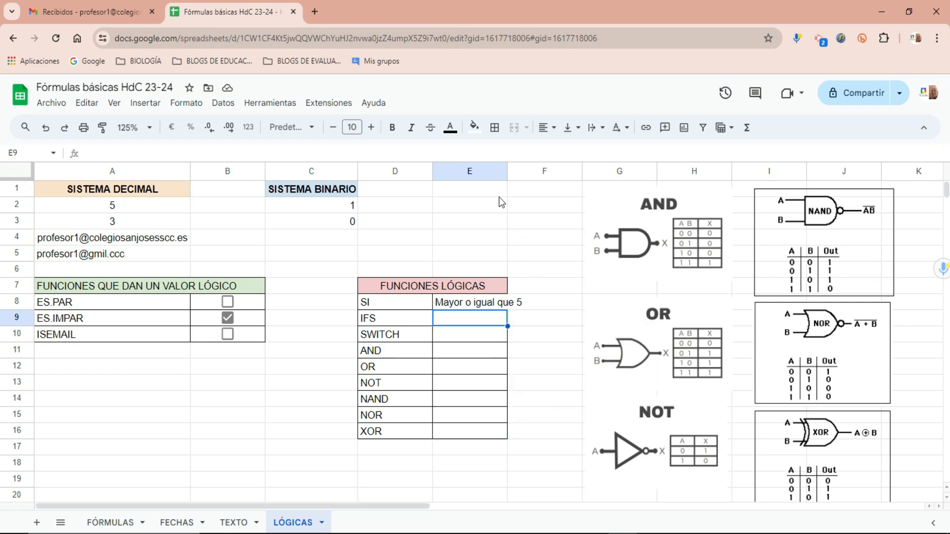
# Widen column E to fit the SI result and set the value in A2 to 4.
pyautogui.moveTo(505, 175); pyautogui.dragTo(523, 175)
pyautogui.click(480, 305)
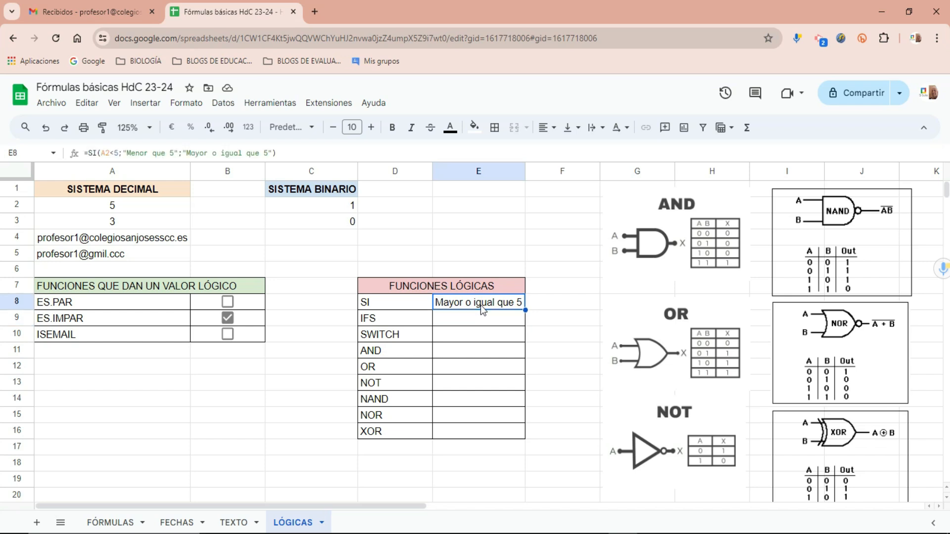
pyautogui.click(139, 208)
pyautogui.write('4')
pyautogui.press('Return')
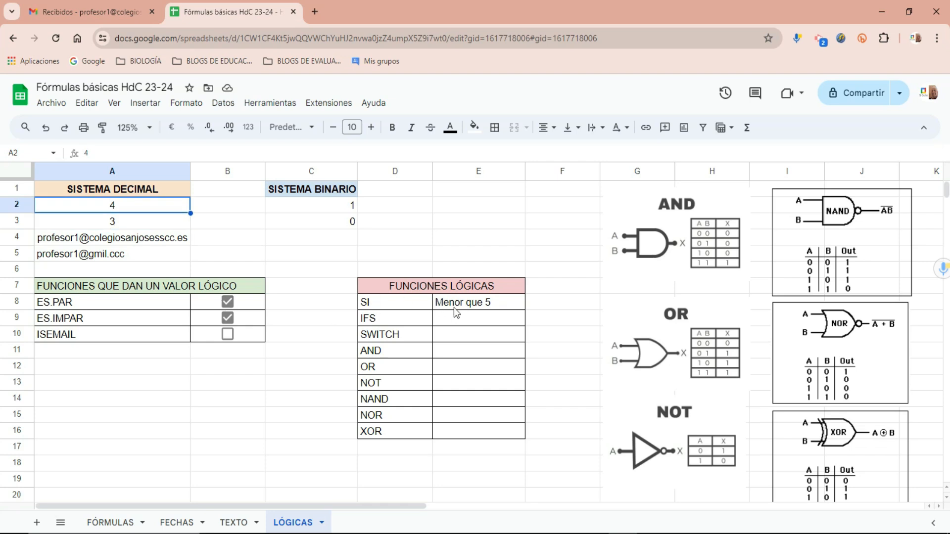
# Change the SI condition in E8 to A2<=5 and add "o igual" to its value-if-true text.
pyautogui.doubleClick(454, 307)
pyautogui.click(473, 302)
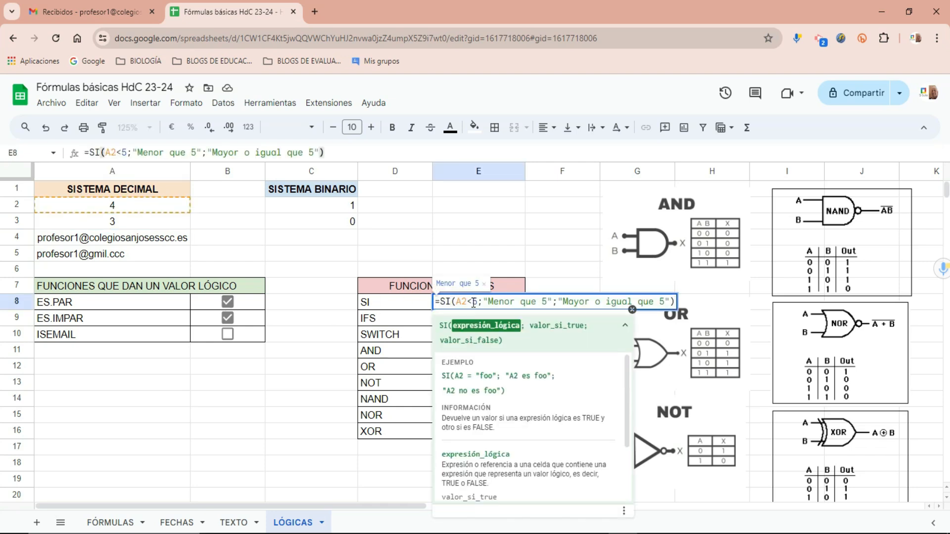
pyautogui.write('=')
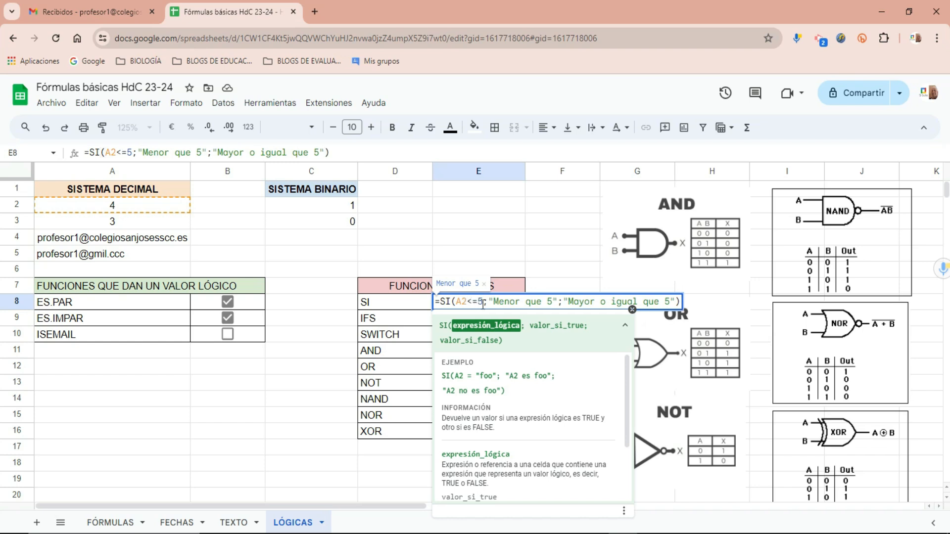
pyautogui.click(521, 301)
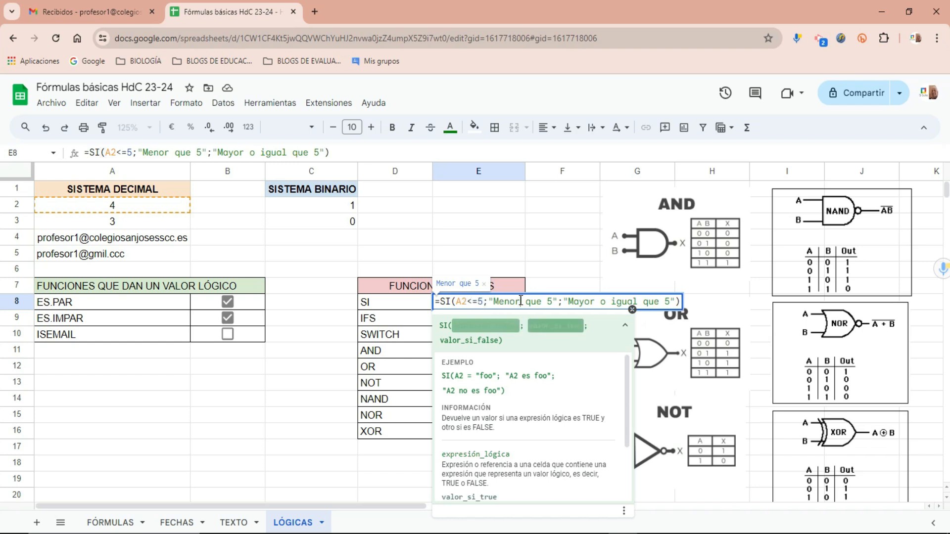
pyautogui.write('oigual que')
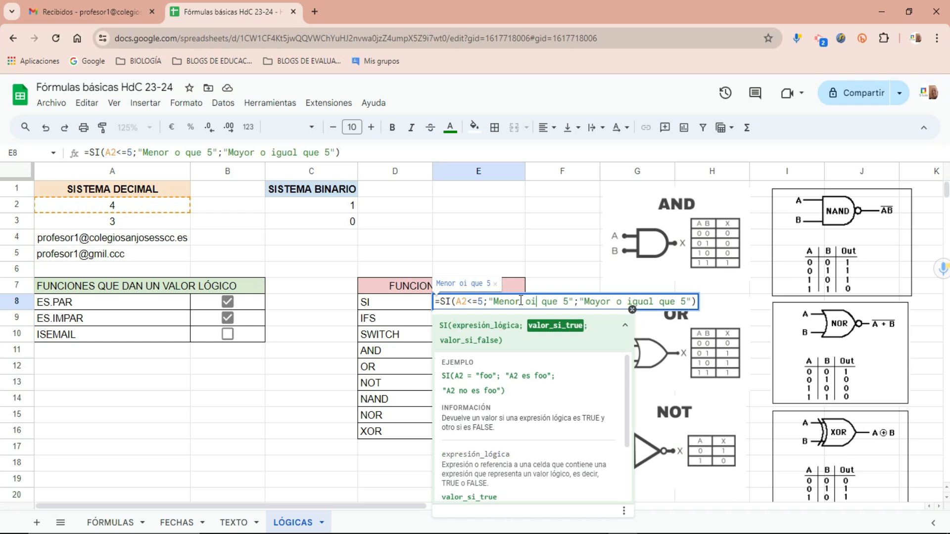
pyautogui.press('BackSpace')
pyautogui.press('BackSpace')
pyautogui.press('BackSpace')
pyautogui.press('BackSpace')
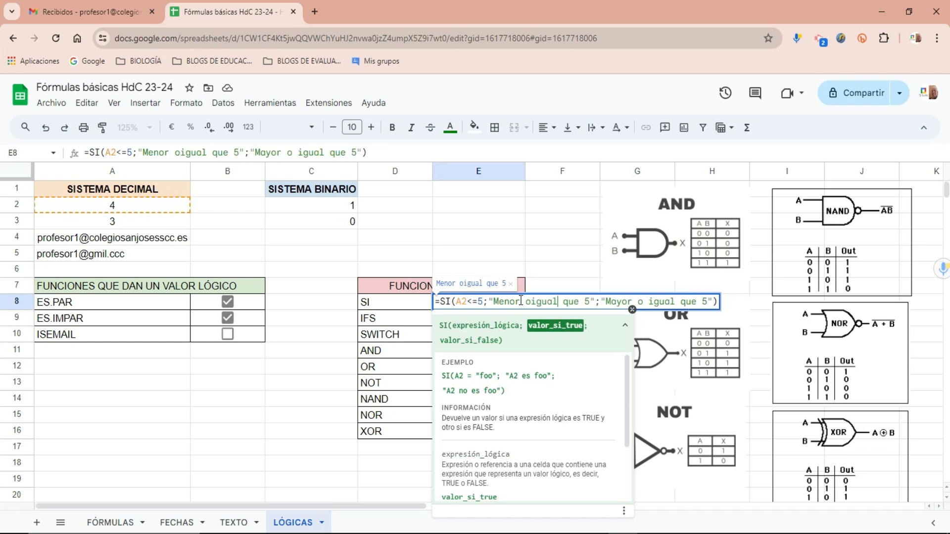
# Shorten the SI value-if-false text to "Mayor que 5" and correct the spacing in "Menor o igual que 5".
pyautogui.moveTo(636, 302); pyautogui.dragTo(681, 301)
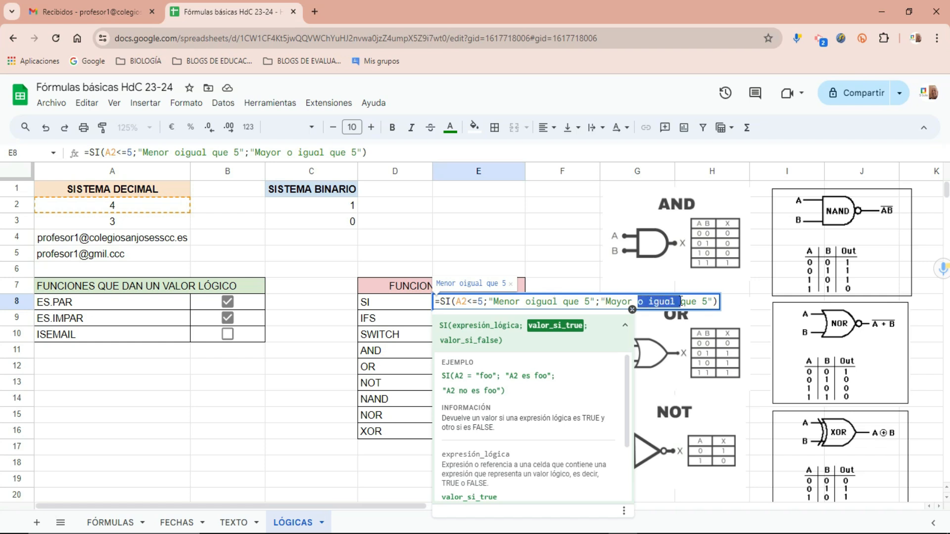
pyautogui.press('BackSpace')
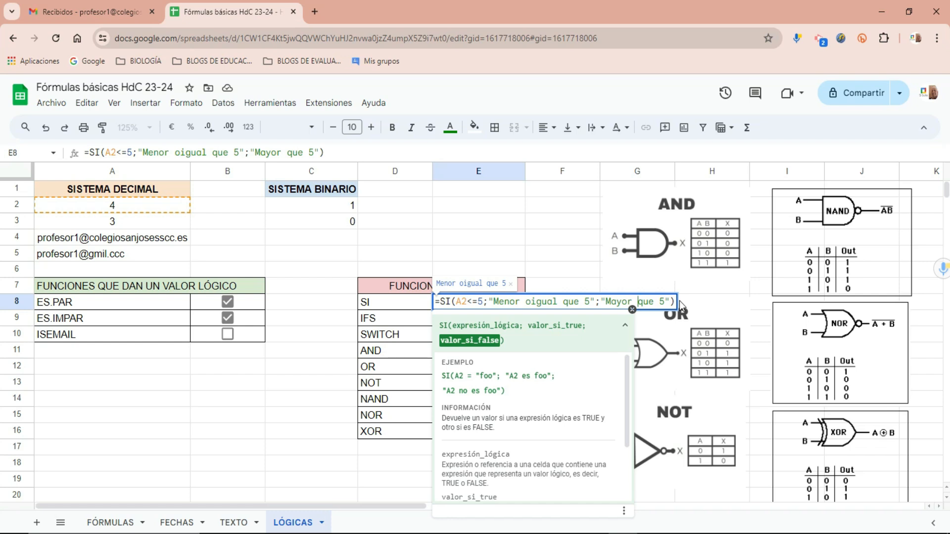
pyautogui.press('Return')
pyautogui.doubleClick(474, 304)
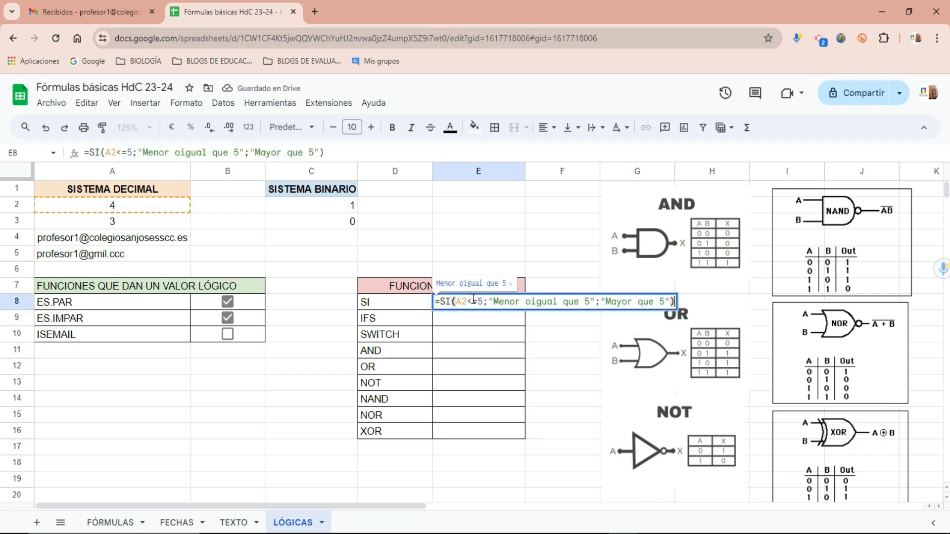
pyautogui.press('Return')
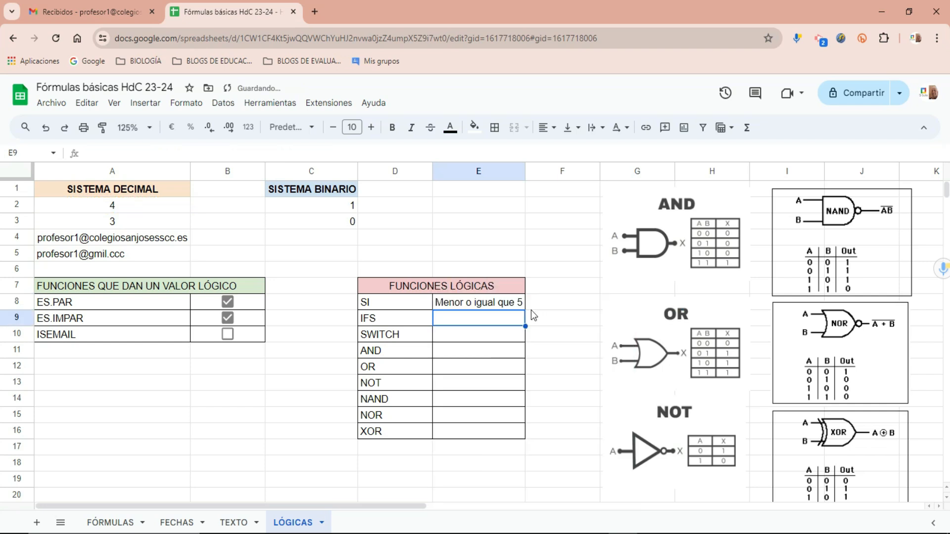
# Test the SI formula by entering 5 and then 6 in cell A2.
pyautogui.click(139, 209)
pyautogui.write('5')
pyautogui.click(175, 251)
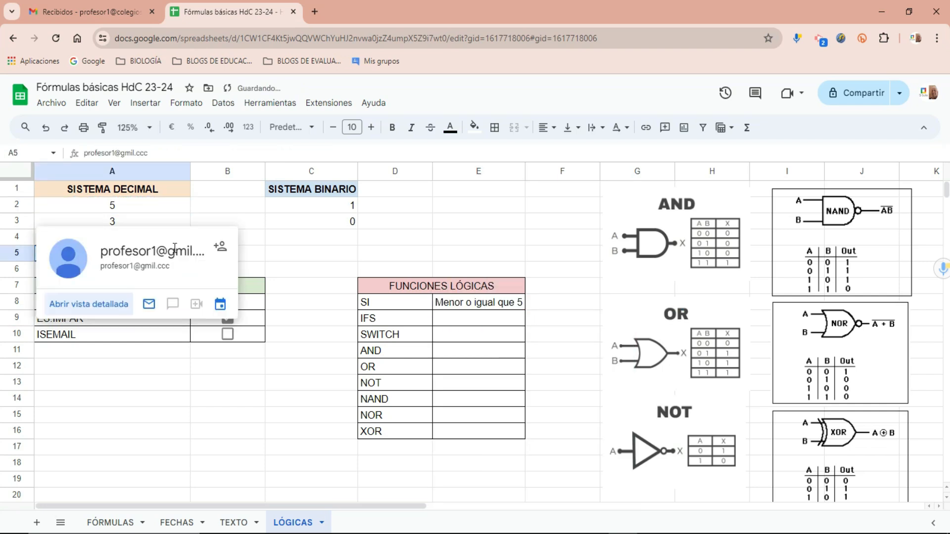
pyautogui.click(156, 210)
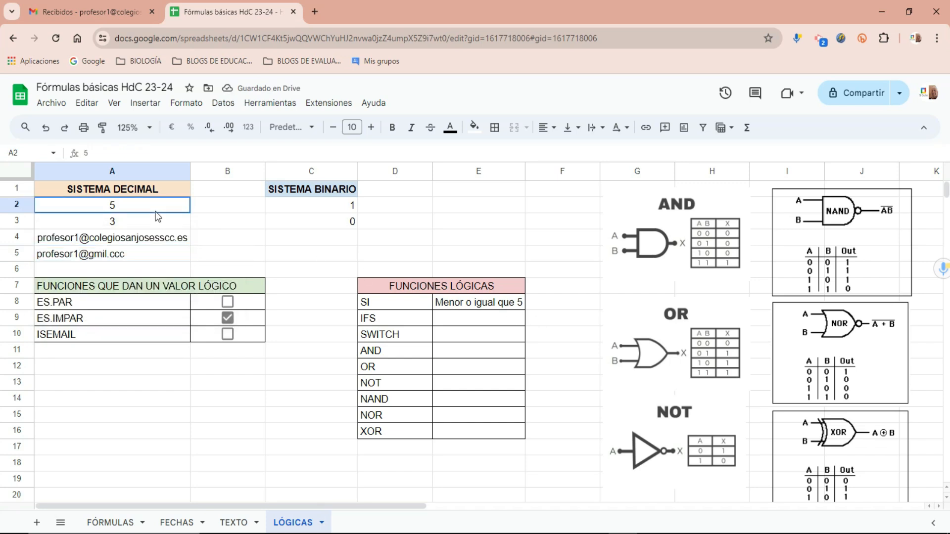
pyautogui.write('6')
pyautogui.click(194, 248)
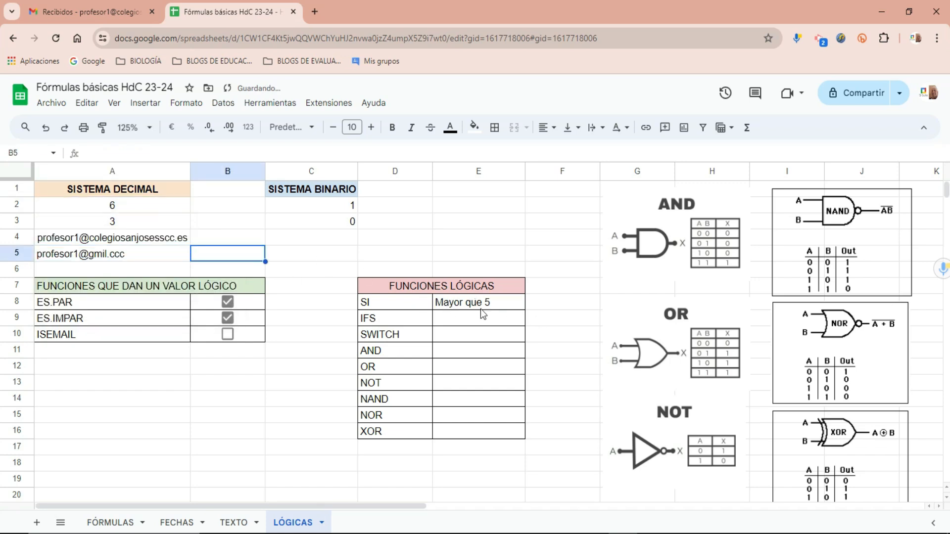
# Replace the logical expression of the SI formula in E8 with the ES.IMPAR function applied to A2.
pyautogui.click(479, 305)
pyautogui.doubleClick(479, 307)
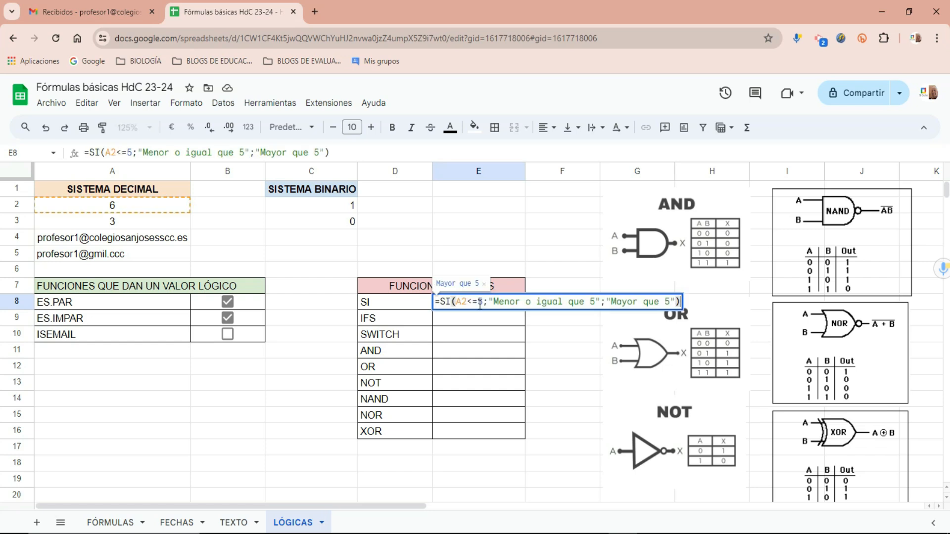
pyautogui.moveTo(457, 300); pyautogui.dragTo(482, 302)
pyautogui.press('BackSpace')
pyautogui.write('es')
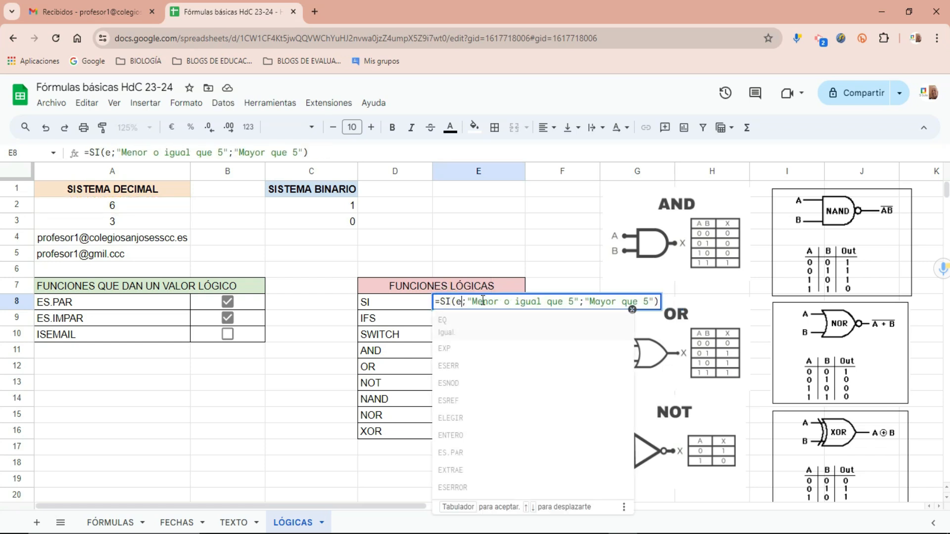
pyautogui.click(459, 424)
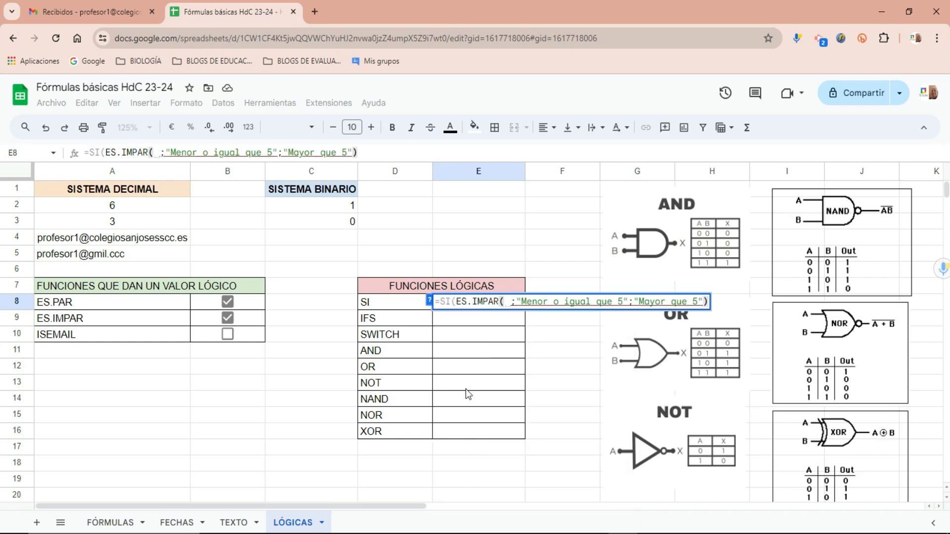
pyautogui.click(141, 211)
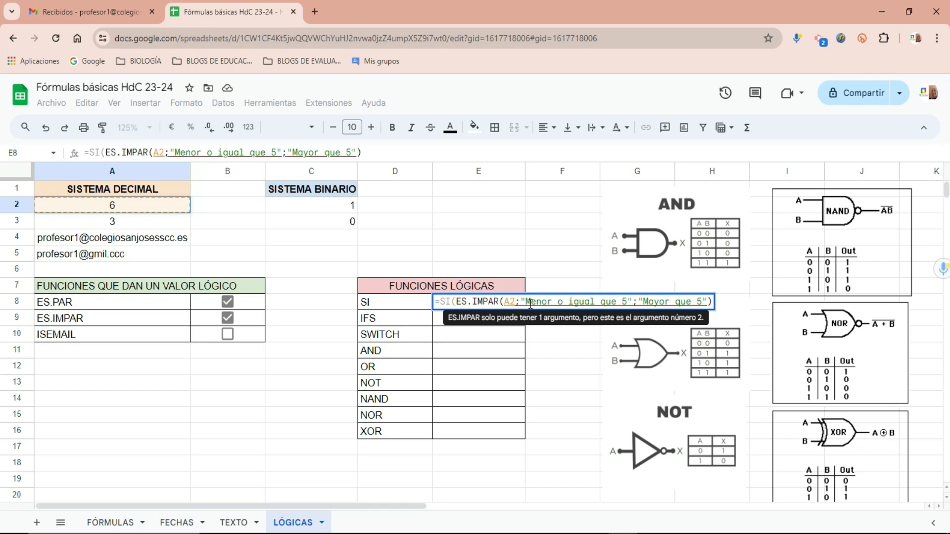
# Set the SI results in E8 to "Impar" if true and "Par" if false, closing the ES.IMPAR parenthesis after A2.
pyautogui.moveTo(525, 303); pyautogui.dragTo(626, 302)
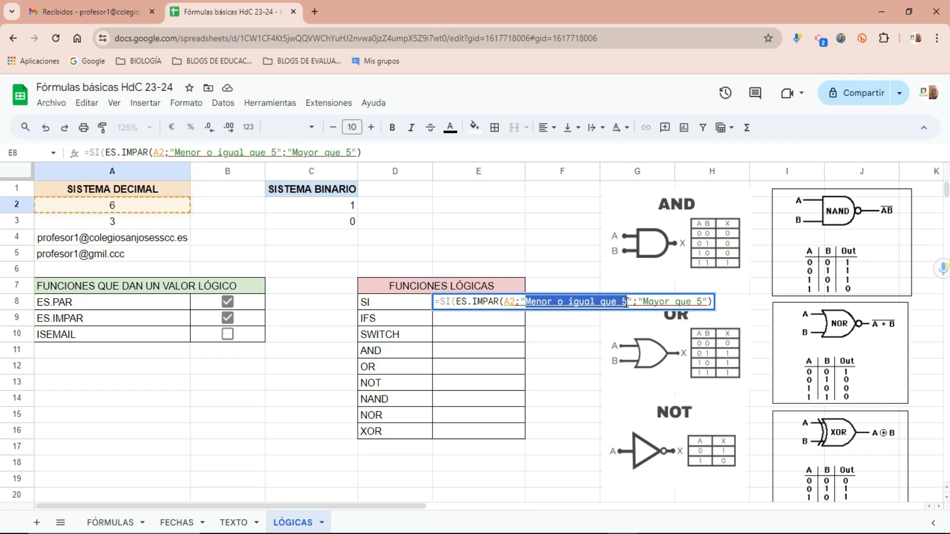
pyautogui.write('Impar')
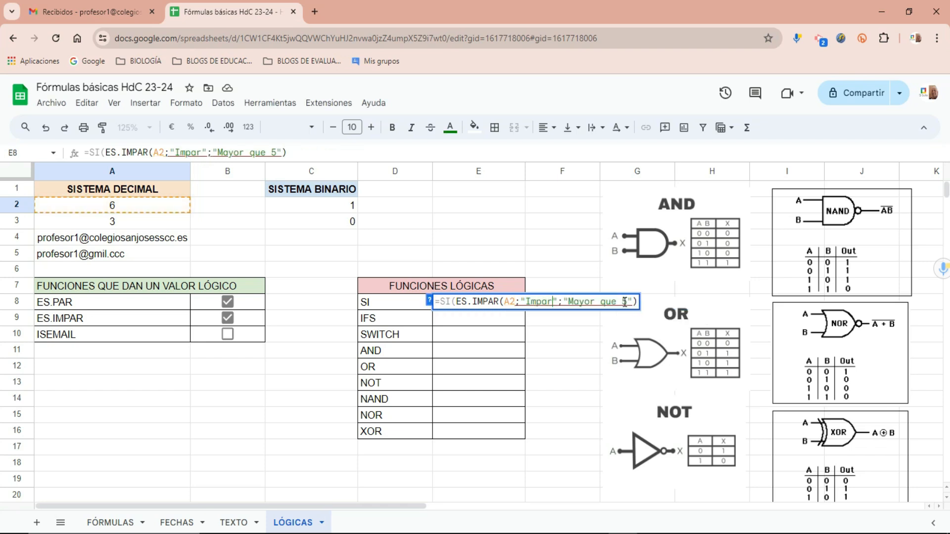
pyautogui.moveTo(568, 301); pyautogui.dragTo(629, 302)
pyautogui.write('Par"')
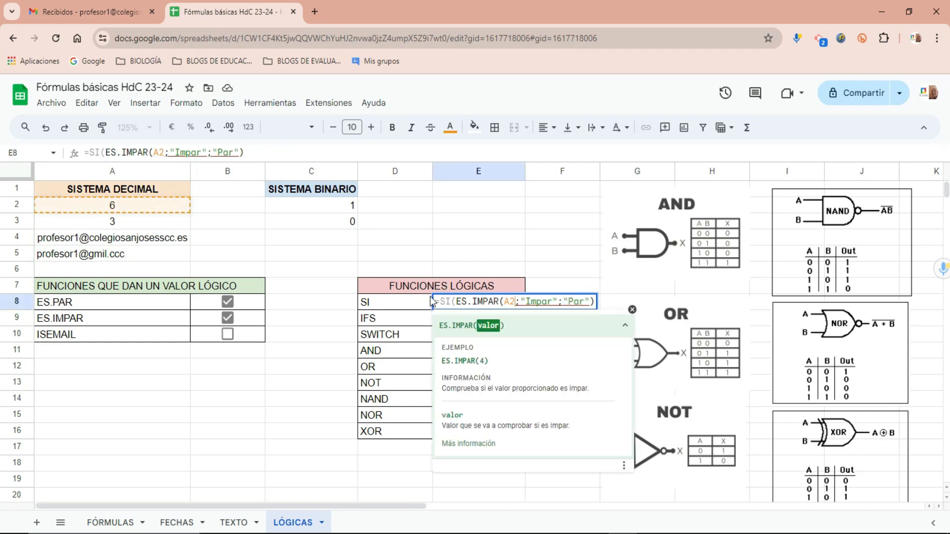
pyautogui.write(')')
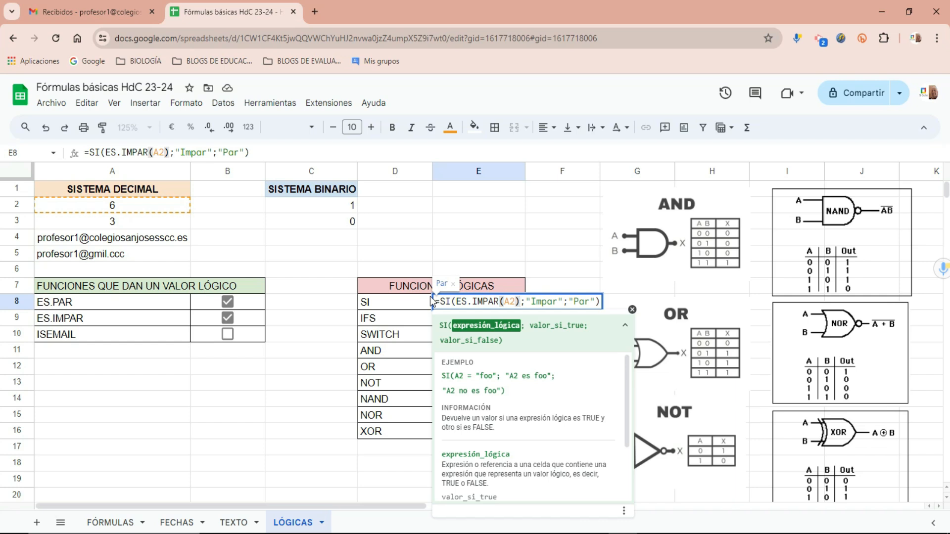
pyautogui.press('Return')
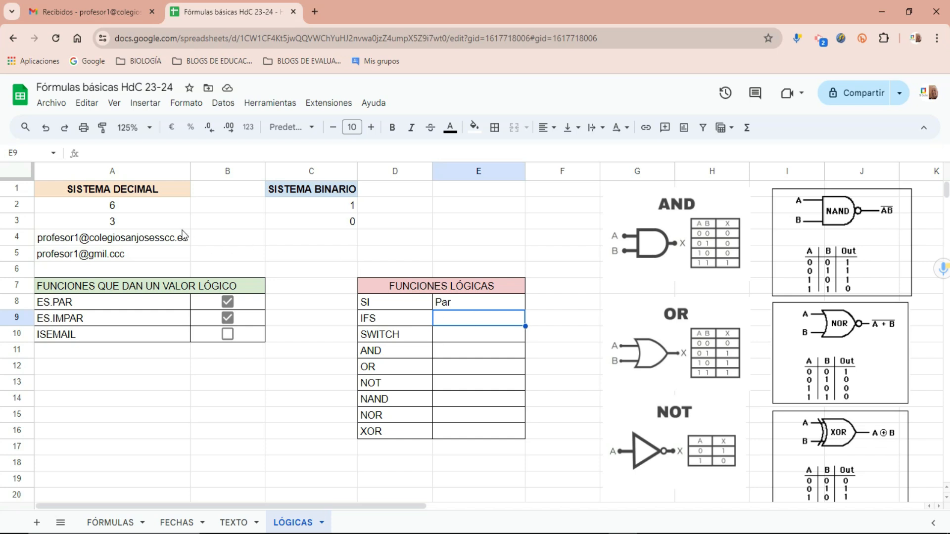
# Set A2 to 7 to test the odd/even formula and select cell E9 beside the IFS label.
pyautogui.click(139, 208)
pyautogui.write('7')
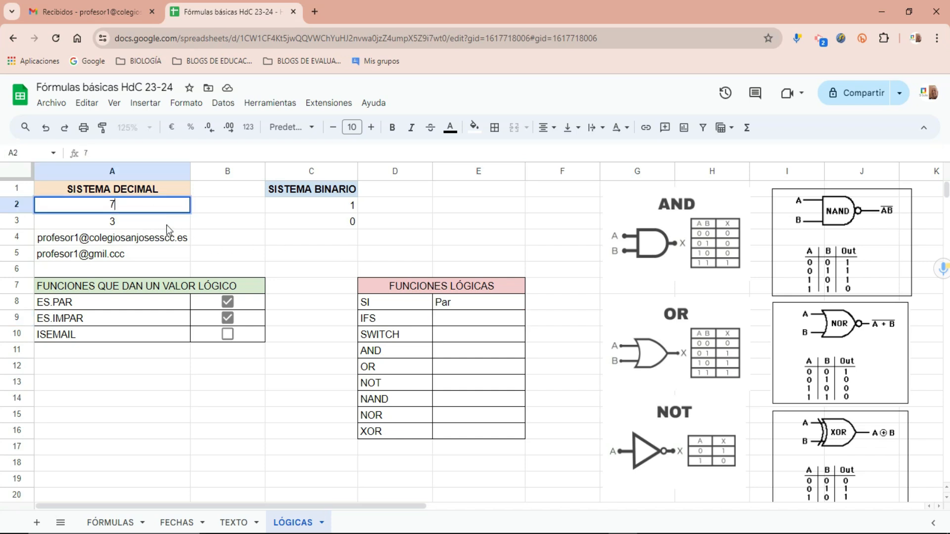
pyautogui.press('Return')
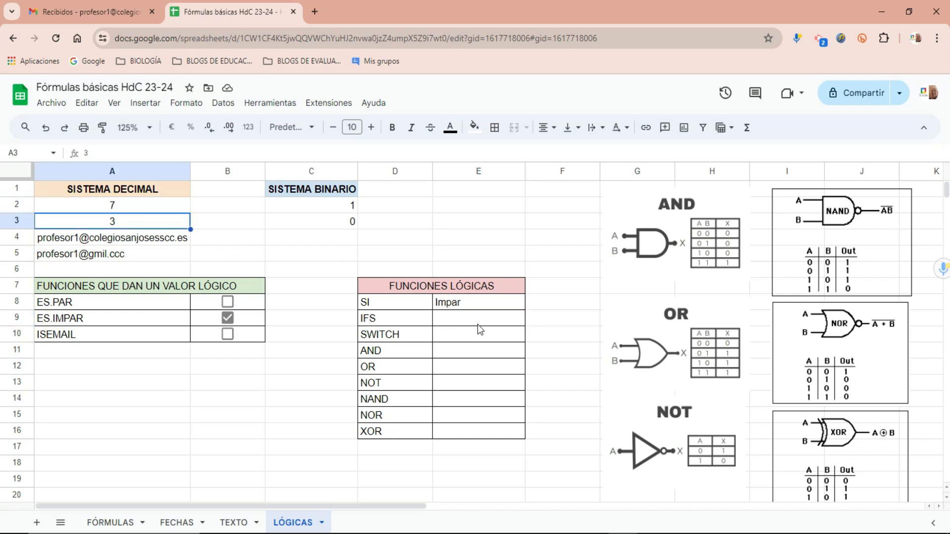
pyautogui.click(483, 320)
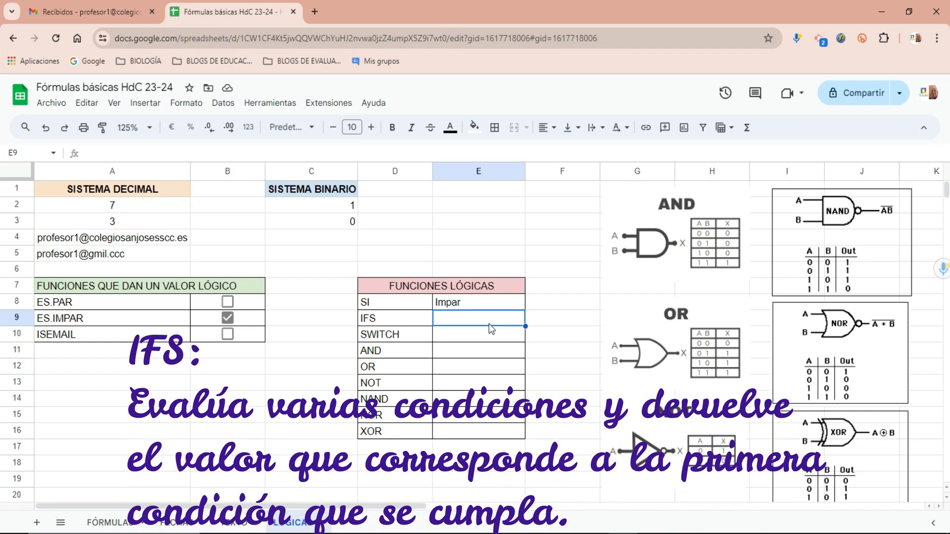
# Begin an IFS formula in E9 whose first condition, A2>5, returns "Apto", consulting the function's syntax help.
pyautogui.write('=')
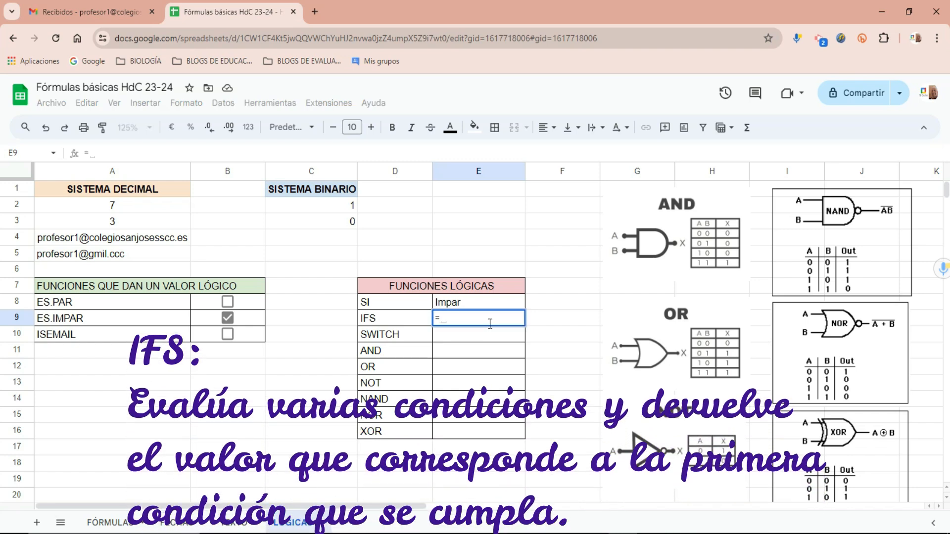
pyautogui.write('IFS(')
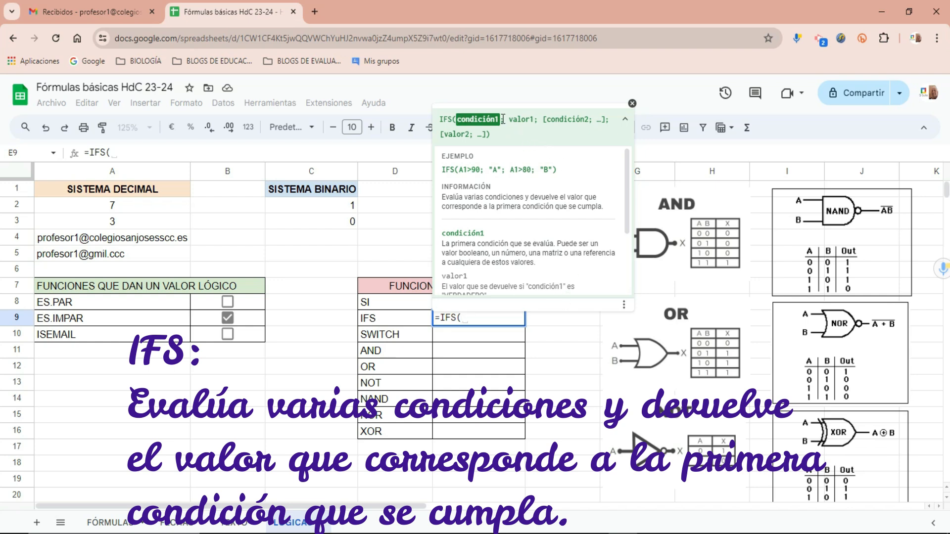
pyautogui.click(533, 121)
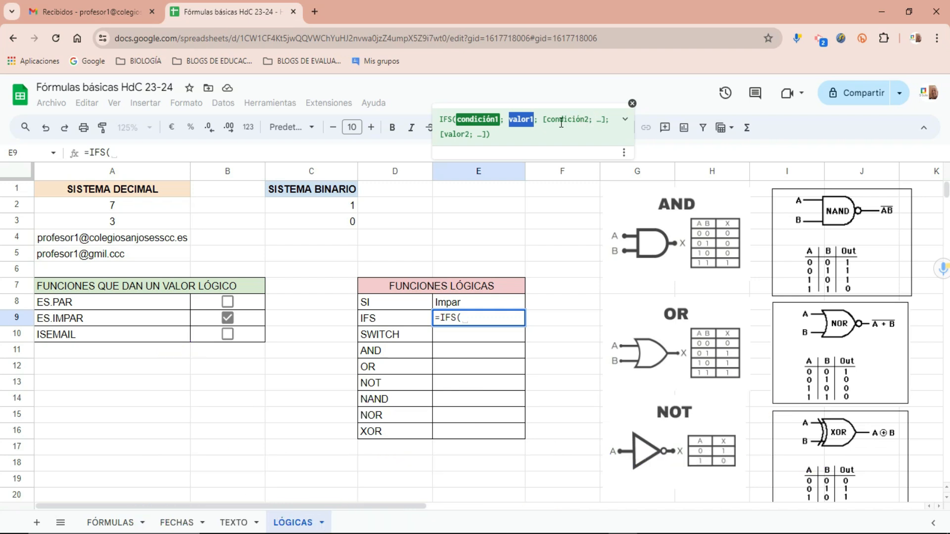
pyautogui.click(571, 135)
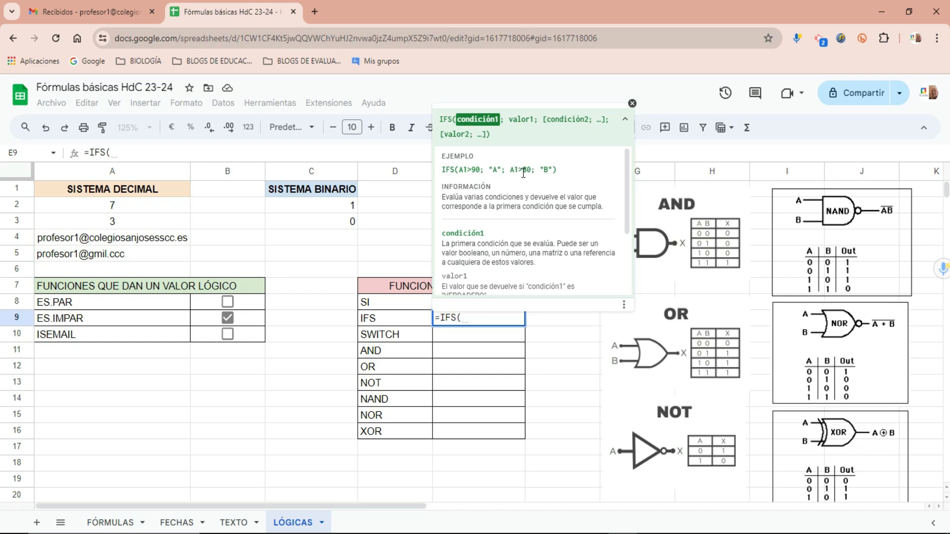
pyautogui.doubleClick(493, 169)
pyautogui.click(455, 287)
pyautogui.click(161, 209)
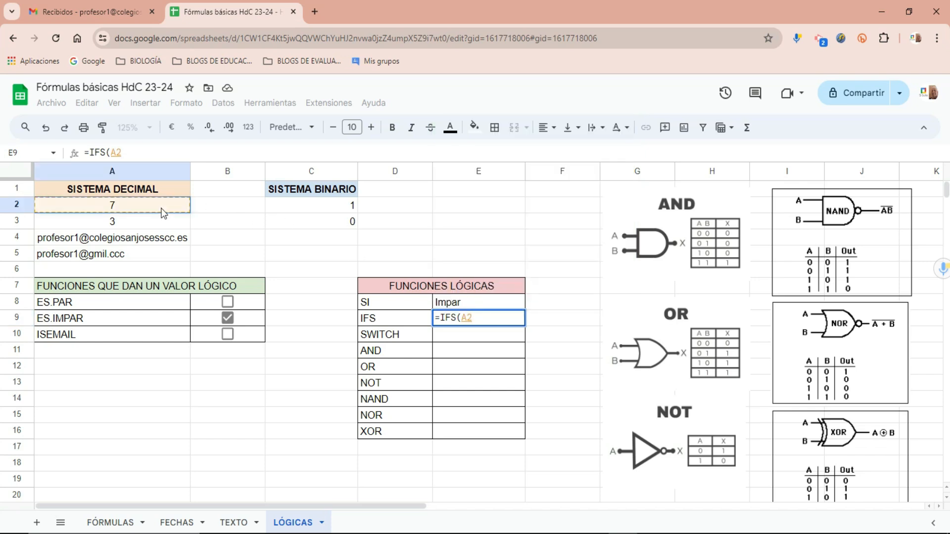
pyautogui.write('>5')
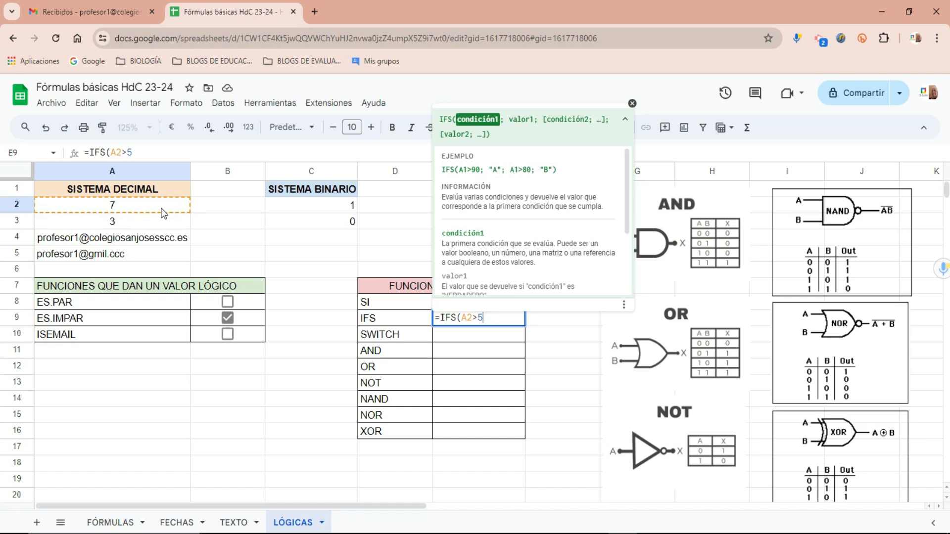
pyautogui.write('; ')
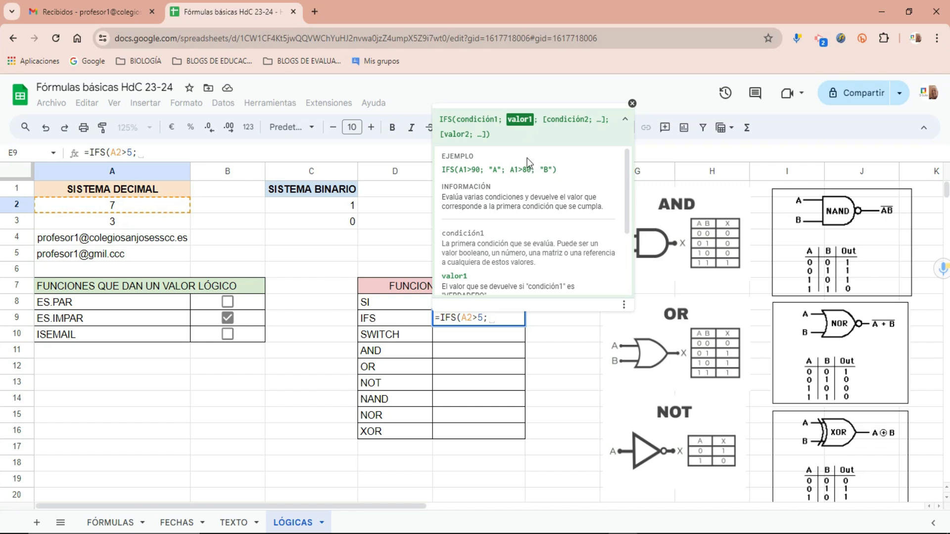
pyautogui.write('"')
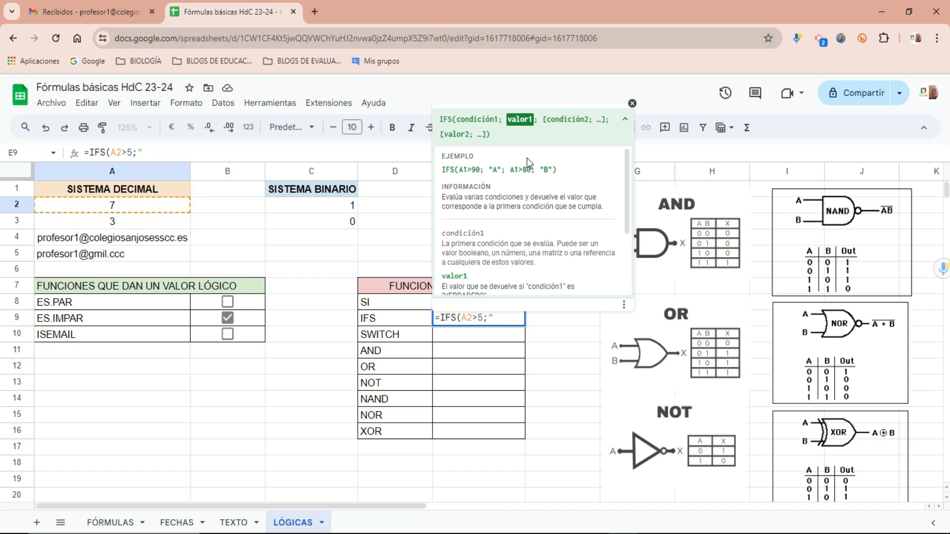
pyautogui.write('Apto";')
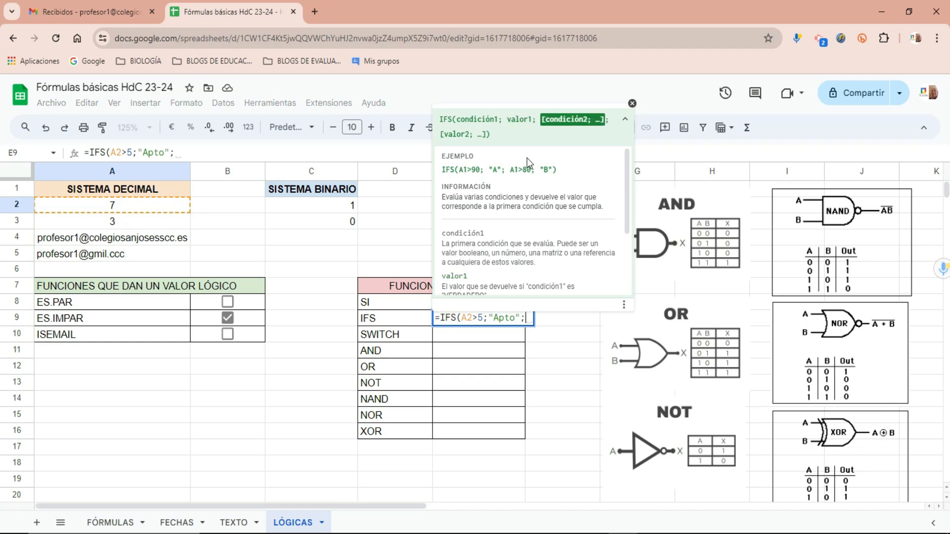
# Add a second condition A2<5 returning "No apto" to the IFS formula and complete it.
pyautogui.write('A2')
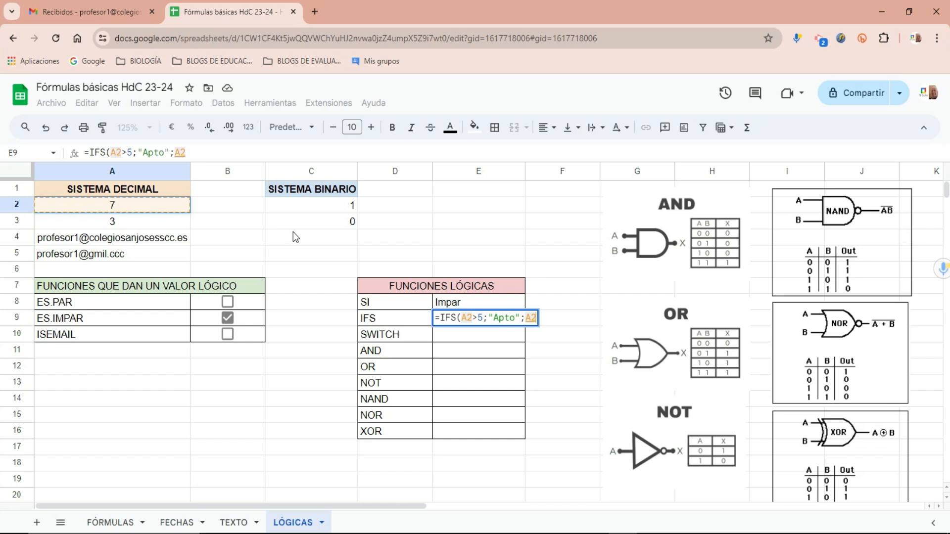
pyautogui.write('<5')
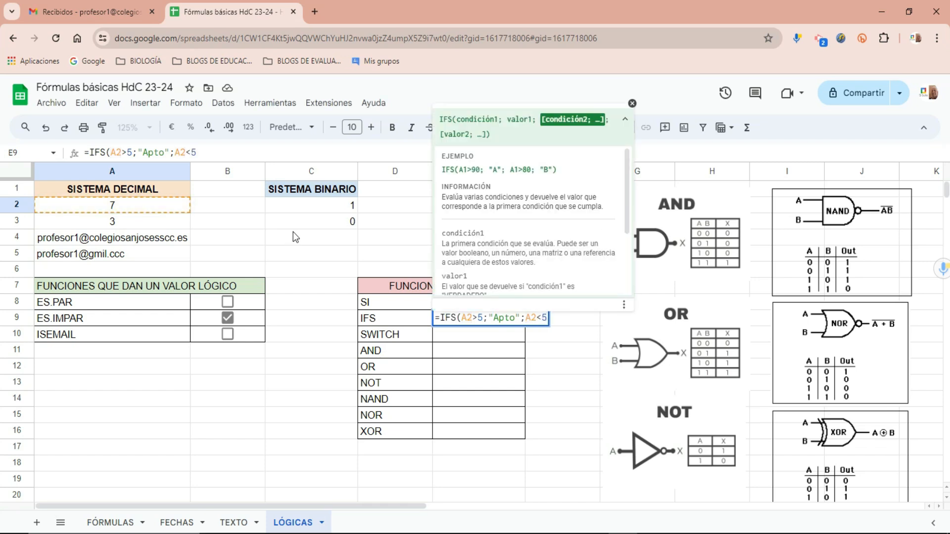
pyautogui.write(';')
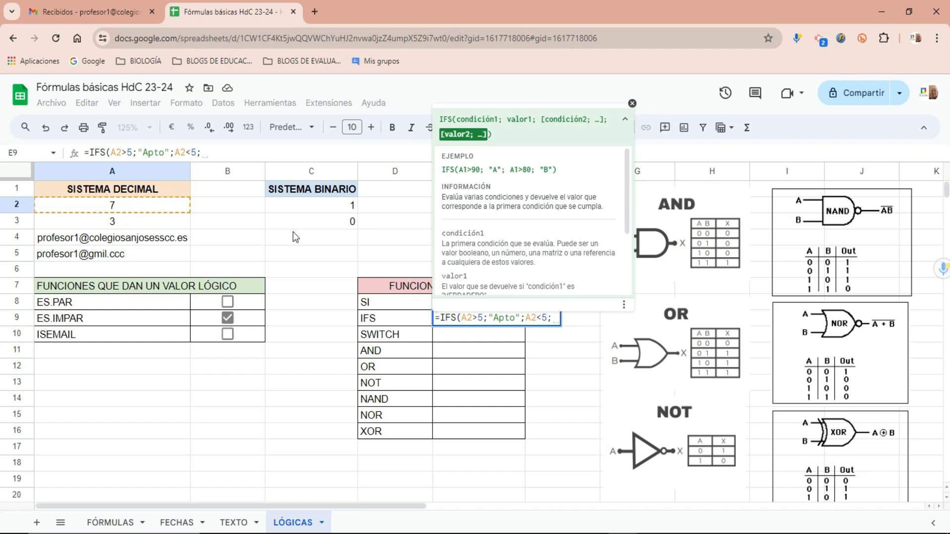
pyautogui.write('"No apto"')
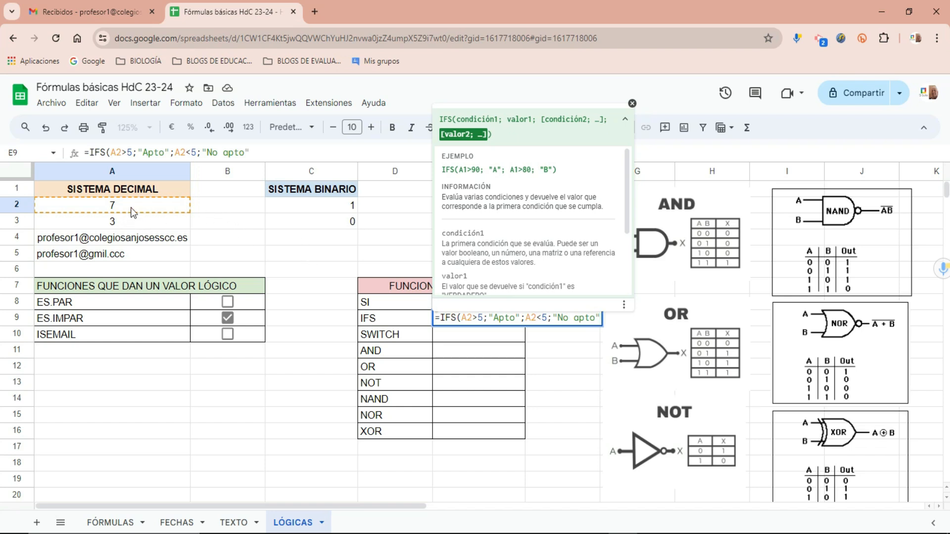
pyautogui.write(')')
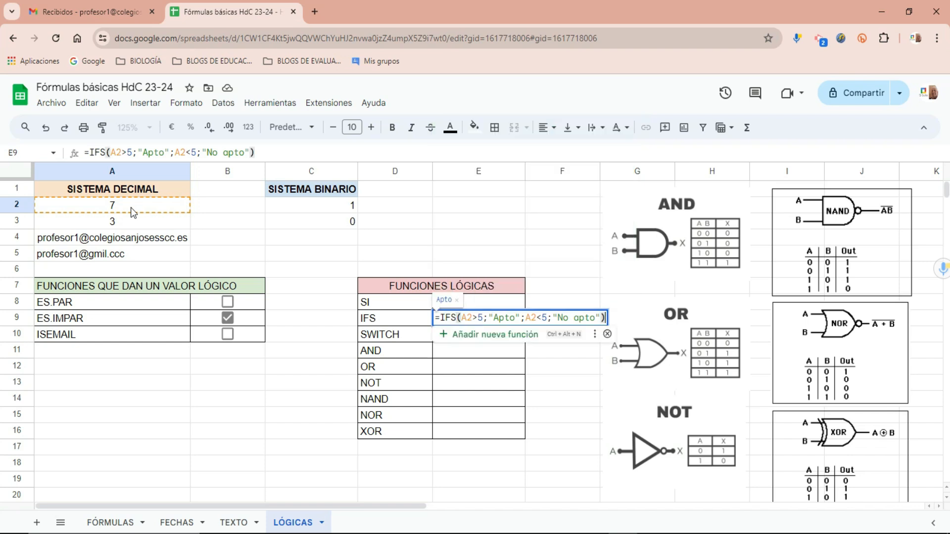
pyautogui.press('Return')
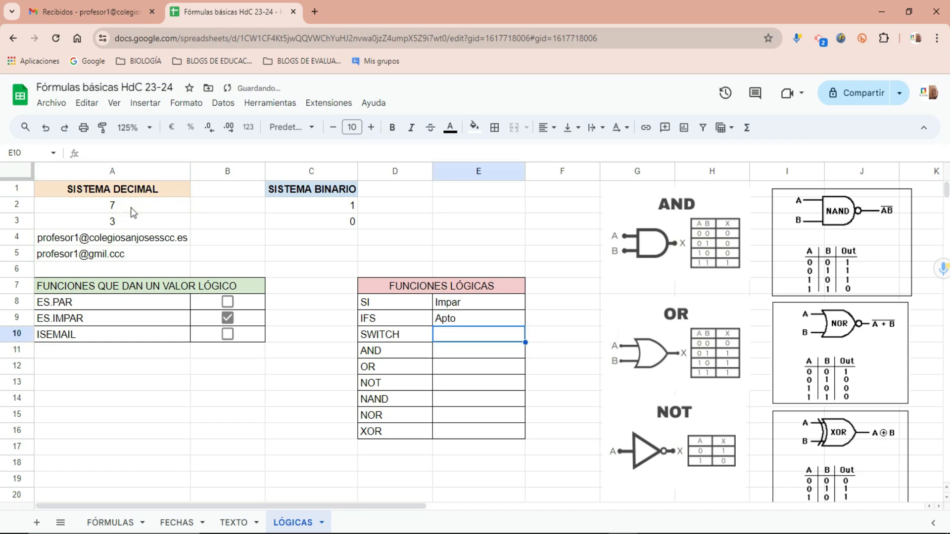
# Test the IFS formula by entering 4 and then 5 in cell A2.
pyautogui.click(144, 212)
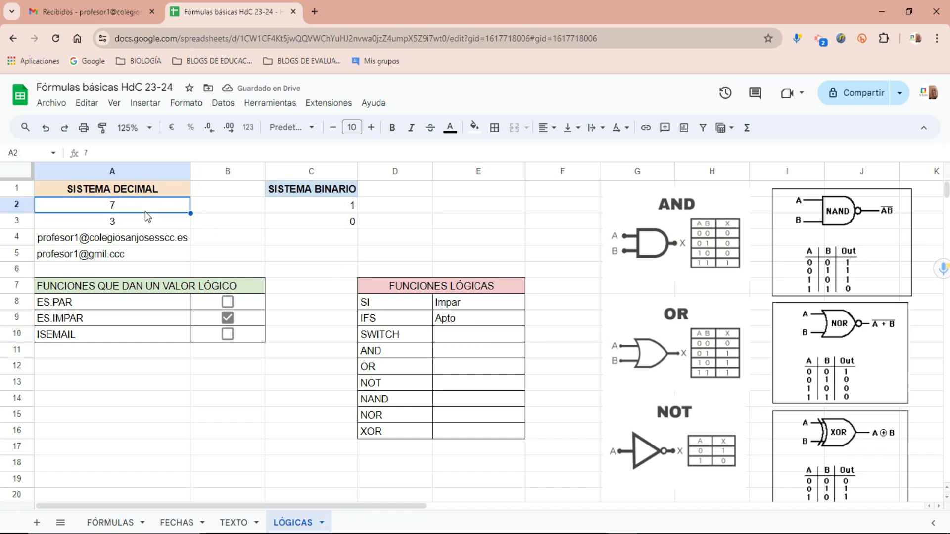
pyautogui.write('4')
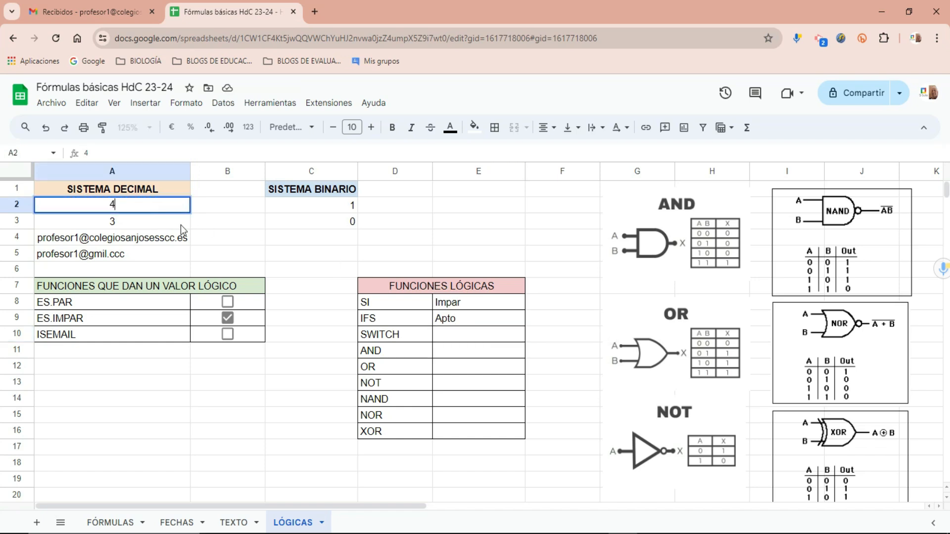
pyautogui.click(237, 233)
pyautogui.click(151, 207)
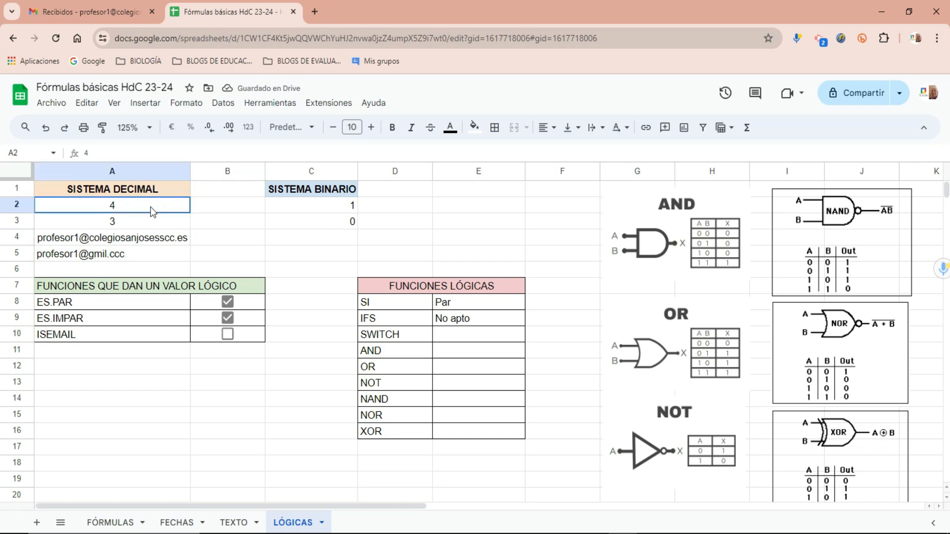
pyautogui.write('5')
pyautogui.click(242, 240)
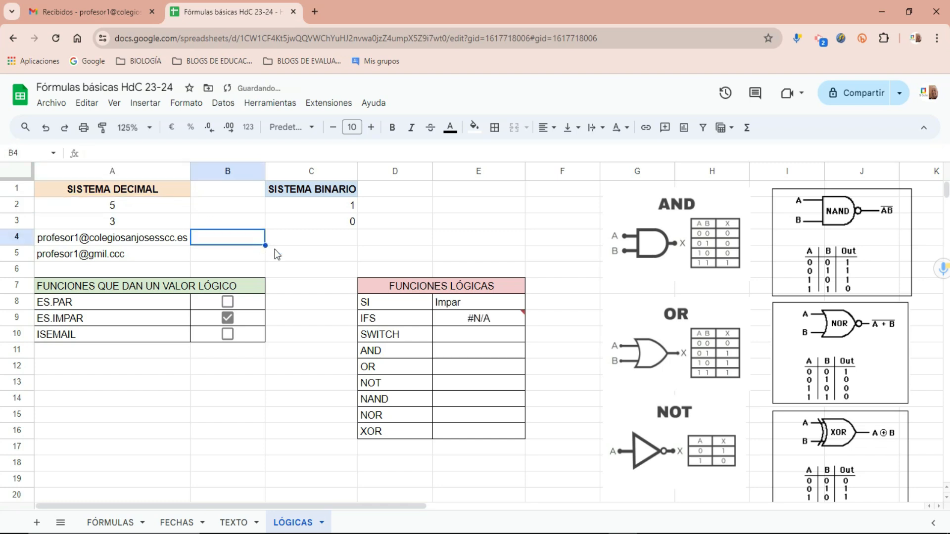
# Check the error in E9 and add a third condition A2=5 returning "Apto" to its IFS formula.
pyautogui.moveTo(489, 321)
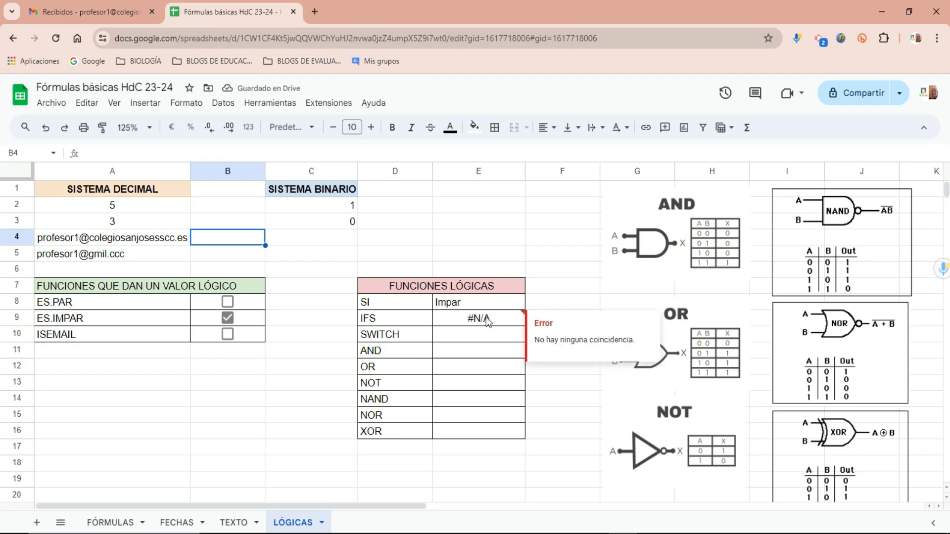
pyautogui.doubleClick(485, 317)
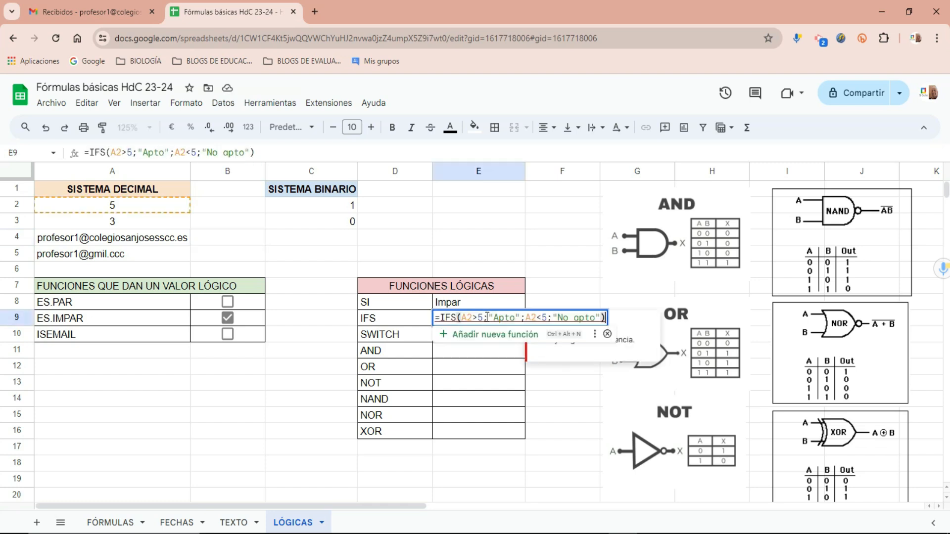
pyautogui.press('Left')
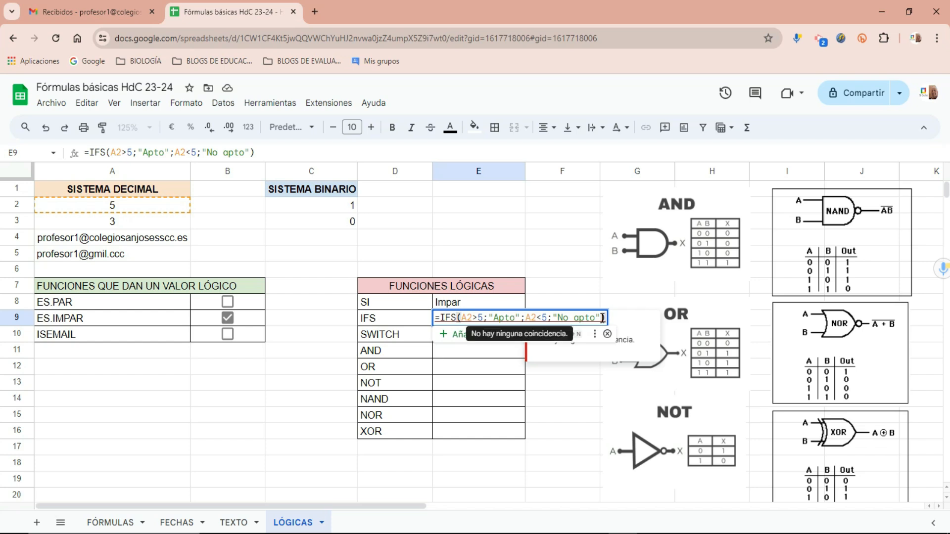
pyautogui.write(';')
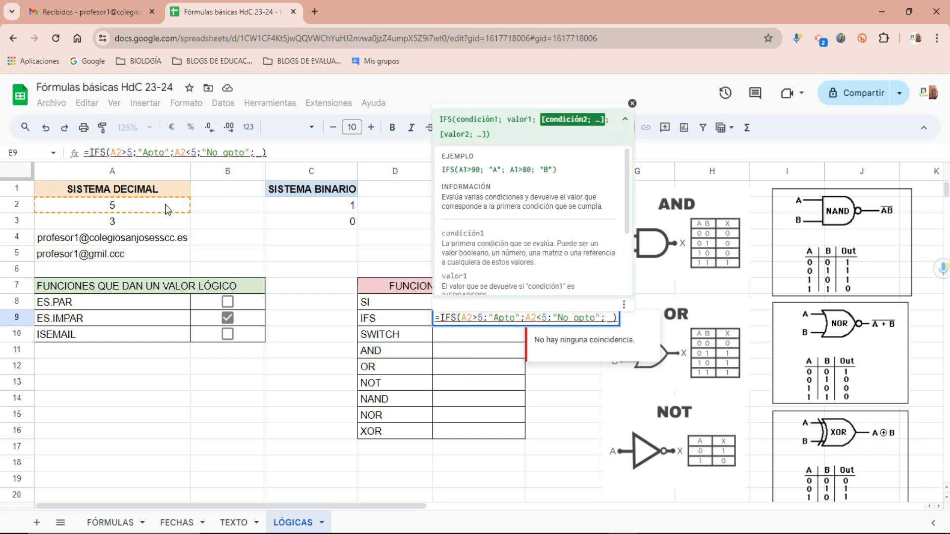
pyautogui.click(165, 204)
pyautogui.write('=5')
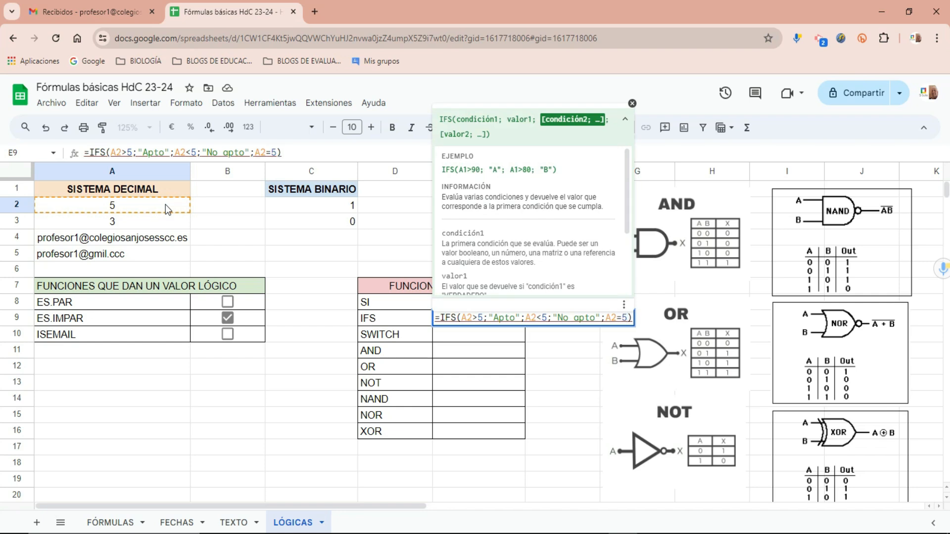
pyautogui.write(';"Apto"')
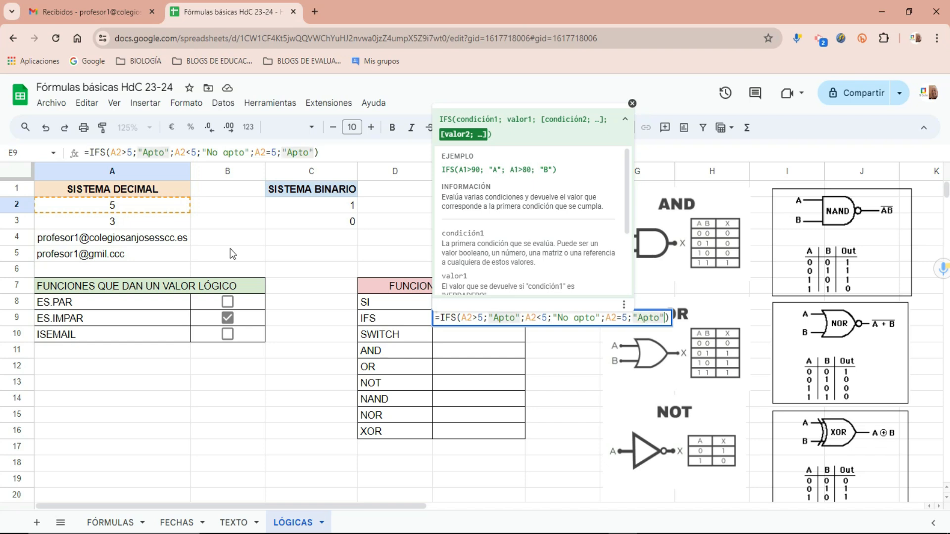
pyautogui.press('Return')
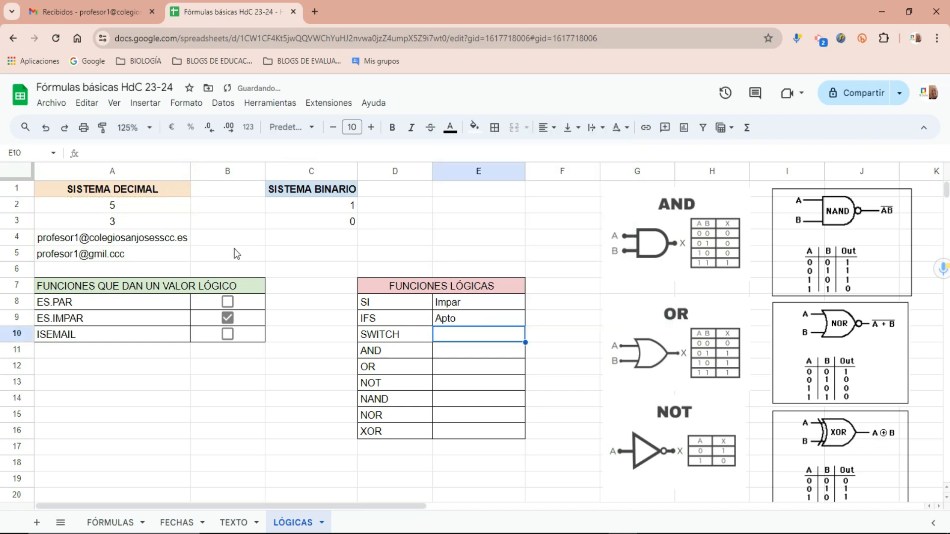
# Change the first condition of the IFS formula in E9 to A2>=5.
pyautogui.doubleClick(453, 319)
pyautogui.click(649, 318)
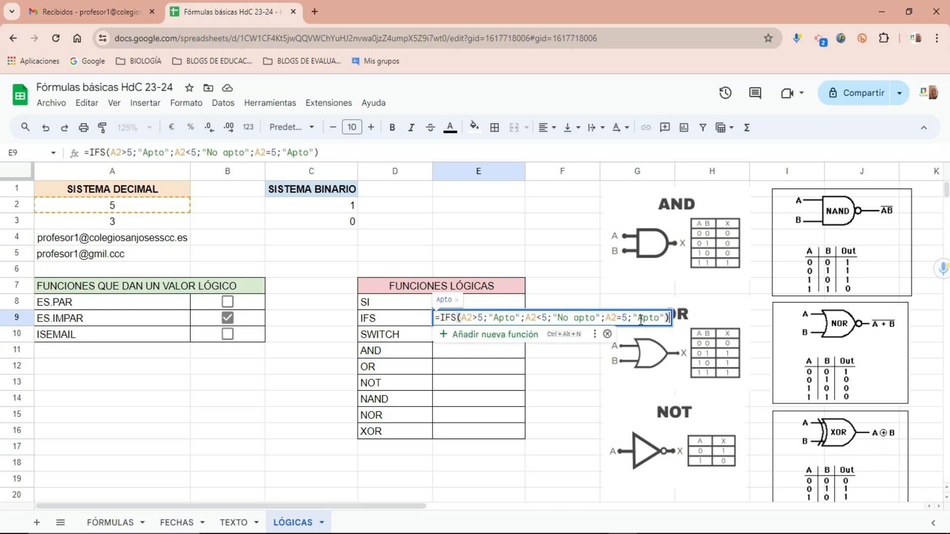
pyautogui.click(480, 317)
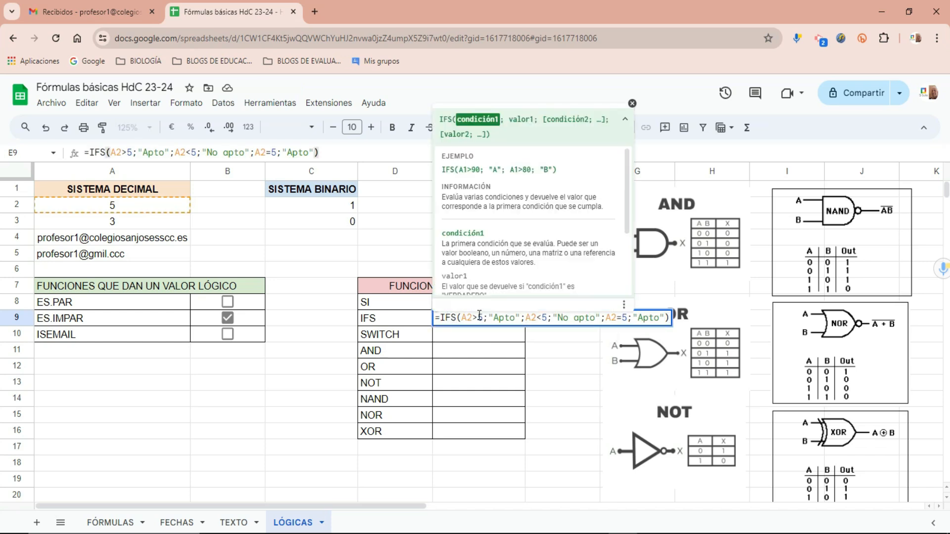
pyautogui.write('=')
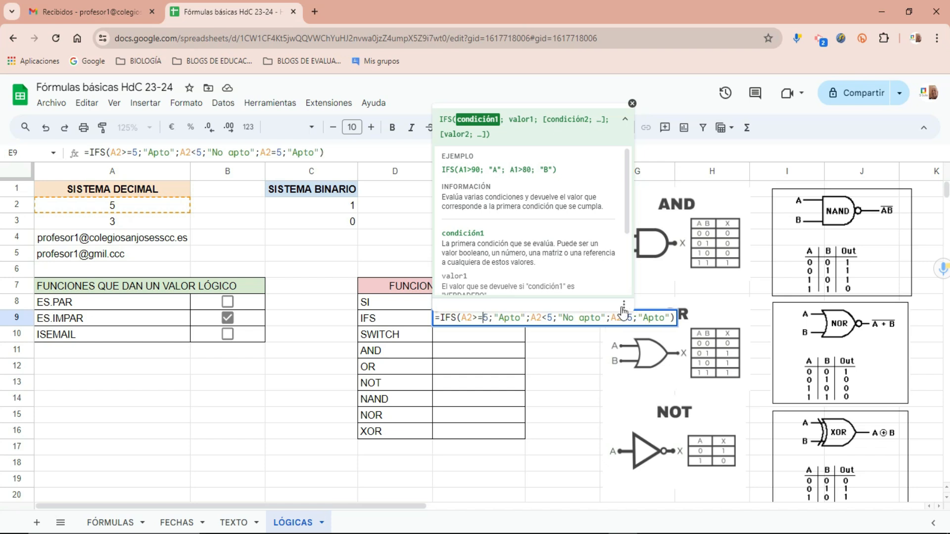
# Remove the third condition A2=5 and its "Apto" value from the IFS formula and apply the edit.
pyautogui.moveTo(612, 317); pyautogui.dragTo(669, 317)
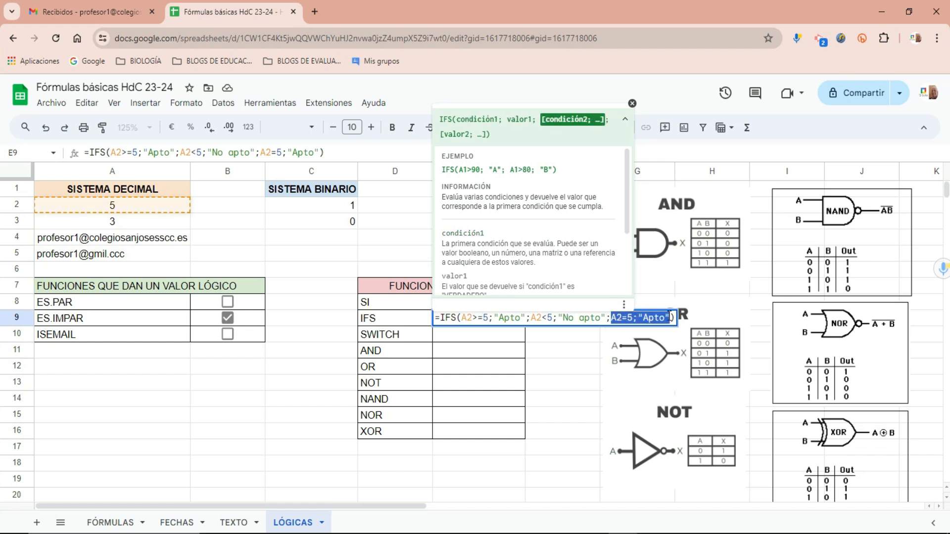
pyautogui.press('BackSpace')
pyautogui.press('BackSpace')
pyautogui.press('BackSpace')
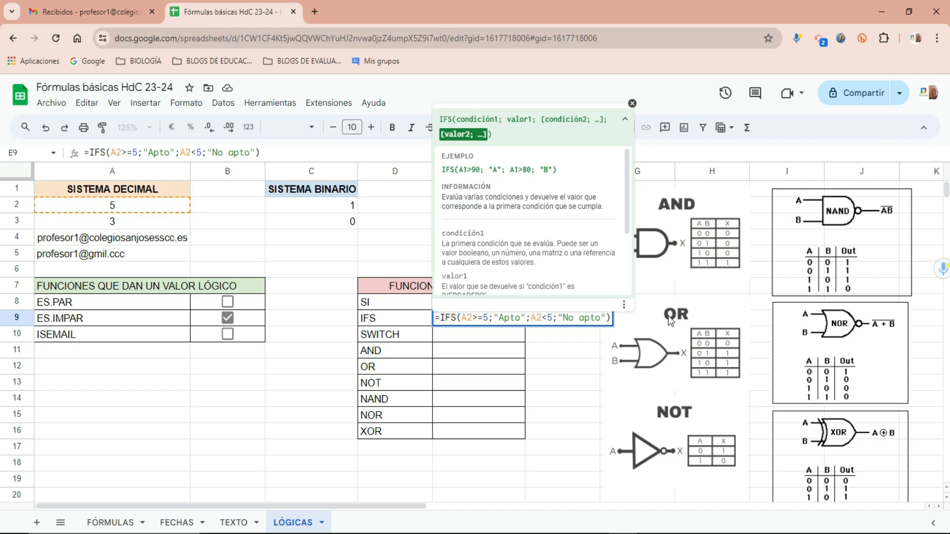
pyautogui.press('Return')
# Reopen the IFS formula in E9 to review its A2>=5 condition, leaving the formula as it is.
pyautogui.click(468, 322)
pyautogui.tripleClick(468, 322)
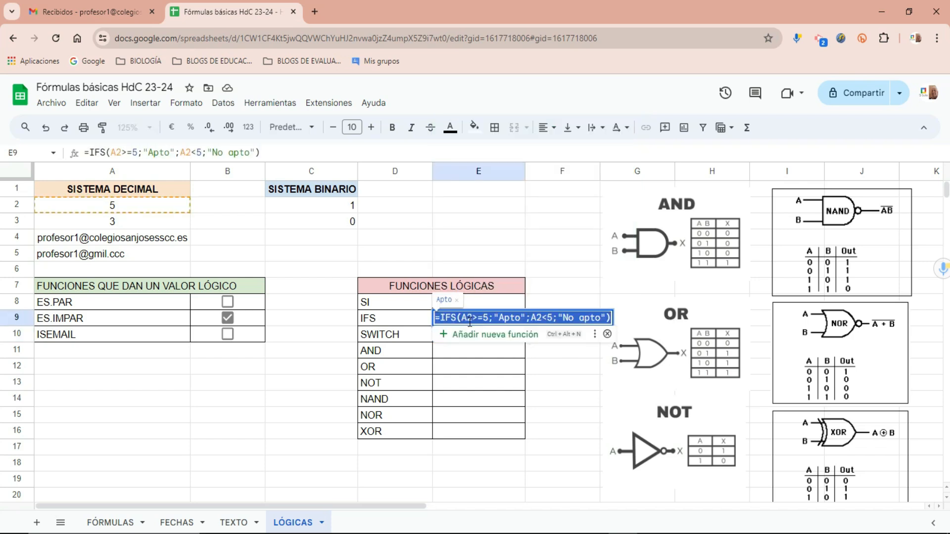
pyautogui.click(482, 320)
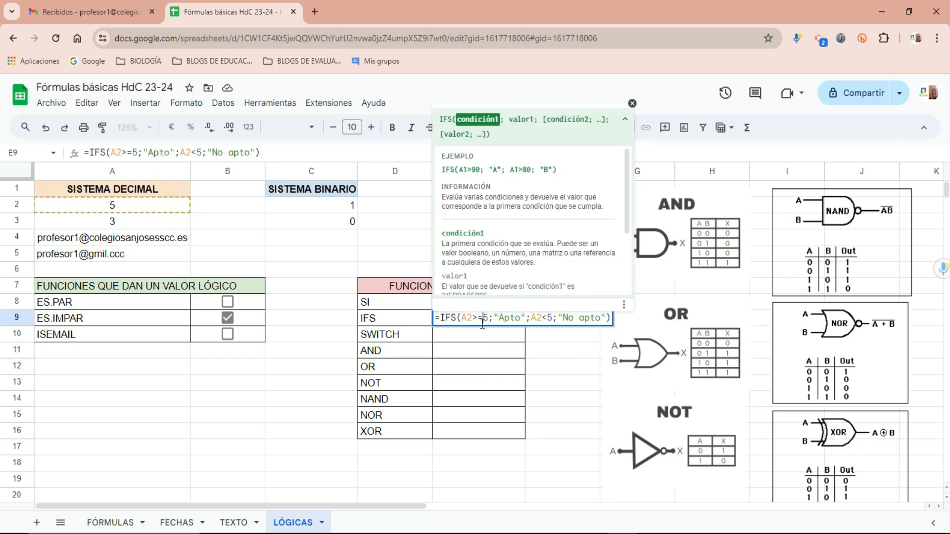
pyautogui.moveTo(462, 319); pyautogui.dragTo(490, 319)
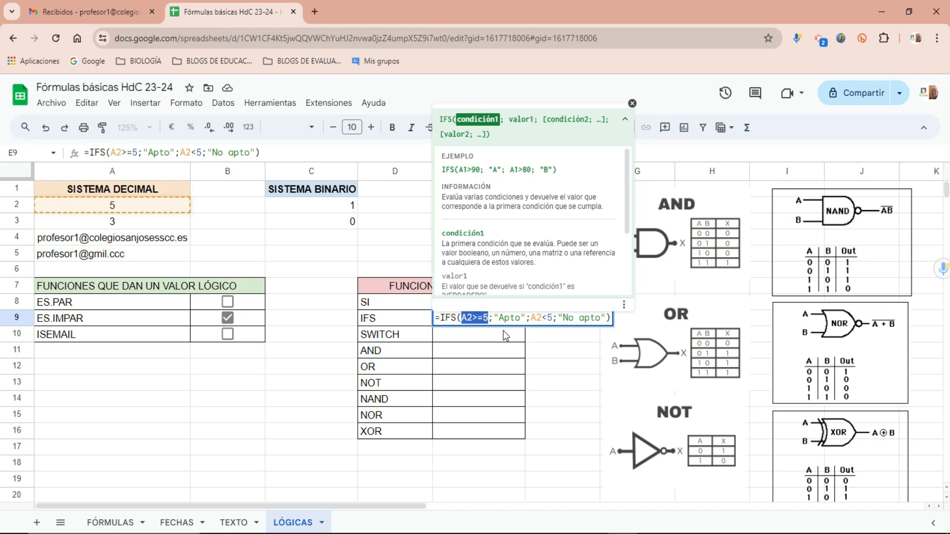
pyautogui.press('Return')
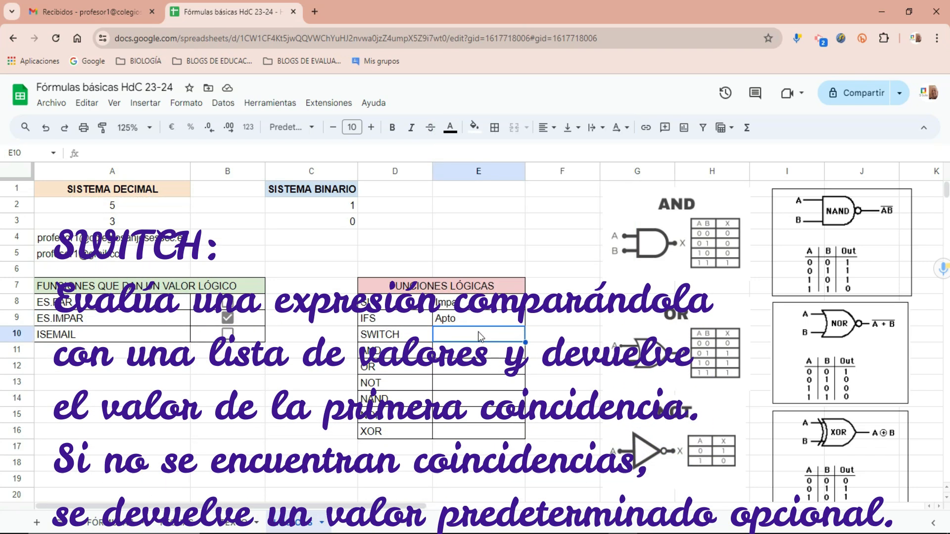
# Insert the SWITCH function in E10 and review its arguments and example in the function help.
pyautogui.click(747, 129)
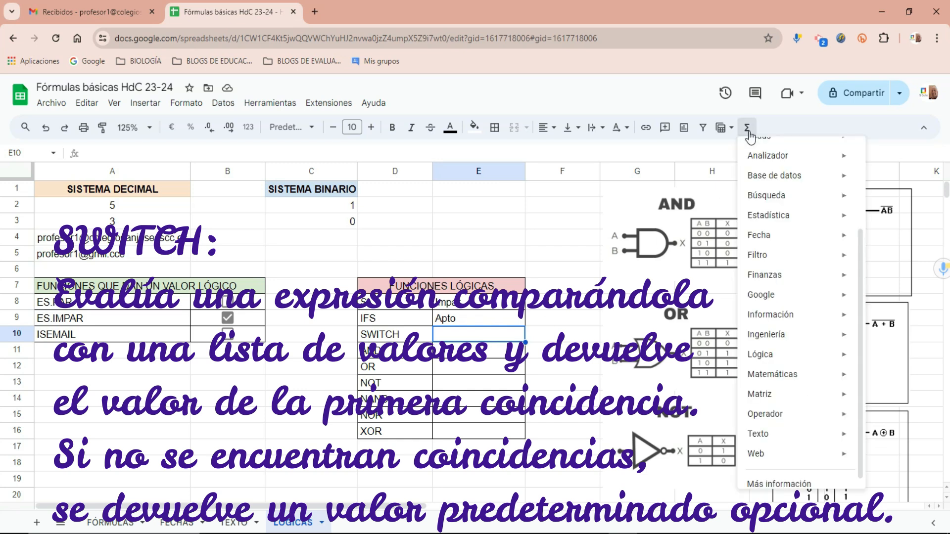
pyautogui.moveTo(798, 355)
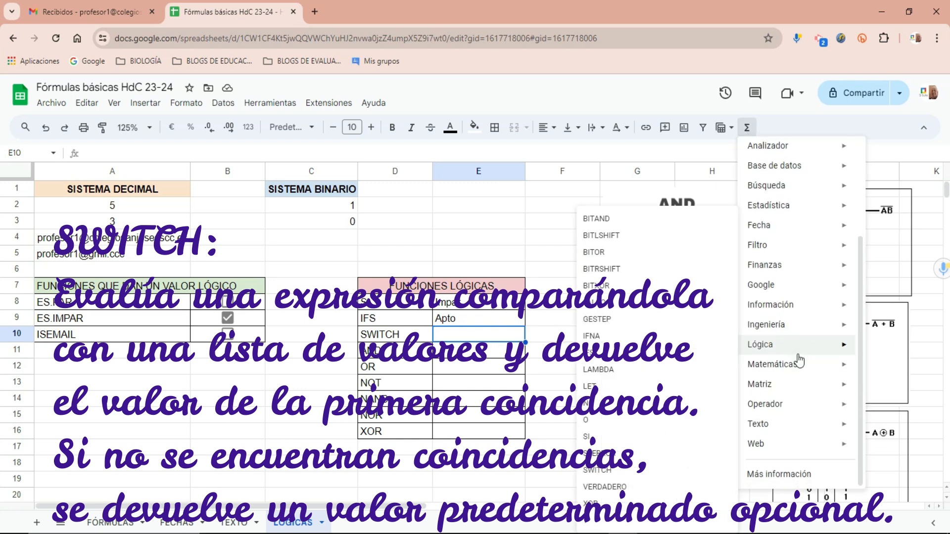
pyautogui.click(597, 470)
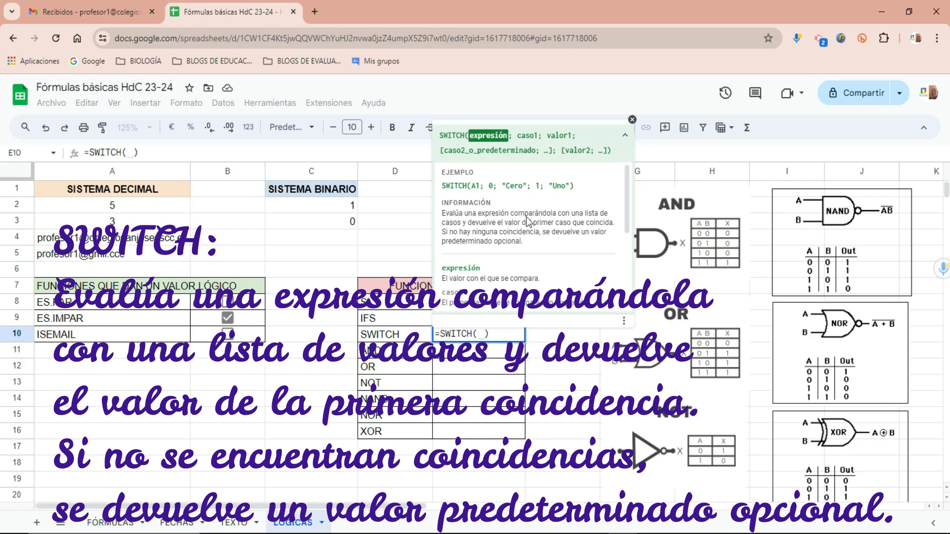
pyautogui.moveTo(516, 133); pyautogui.dragTo(573, 136)
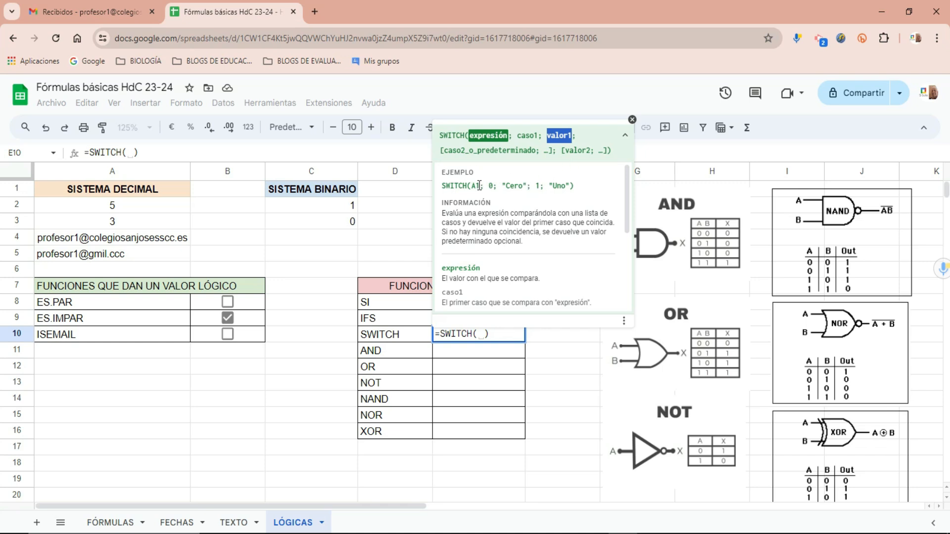
pyautogui.click(538, 188)
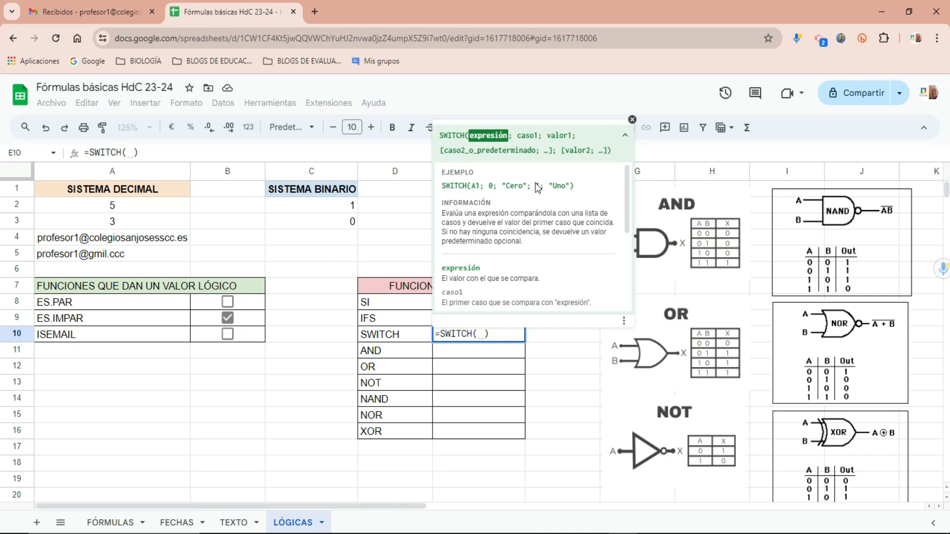
pyautogui.doubleClick(538, 186)
pyautogui.click(550, 186)
# Enter RESIDUO(A2;2) as the expression of the SWITCH formula in E10.
pyautogui.write('residu')
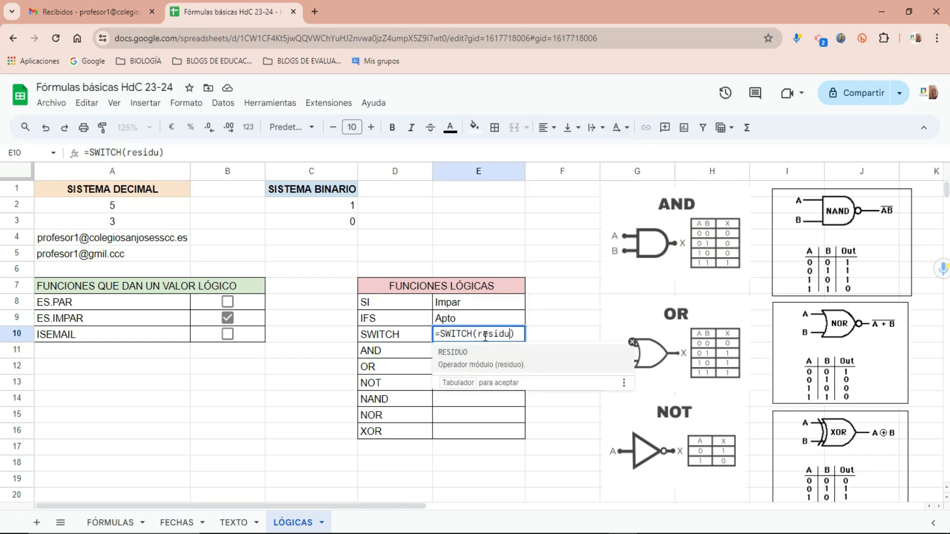
pyautogui.press('Tab')
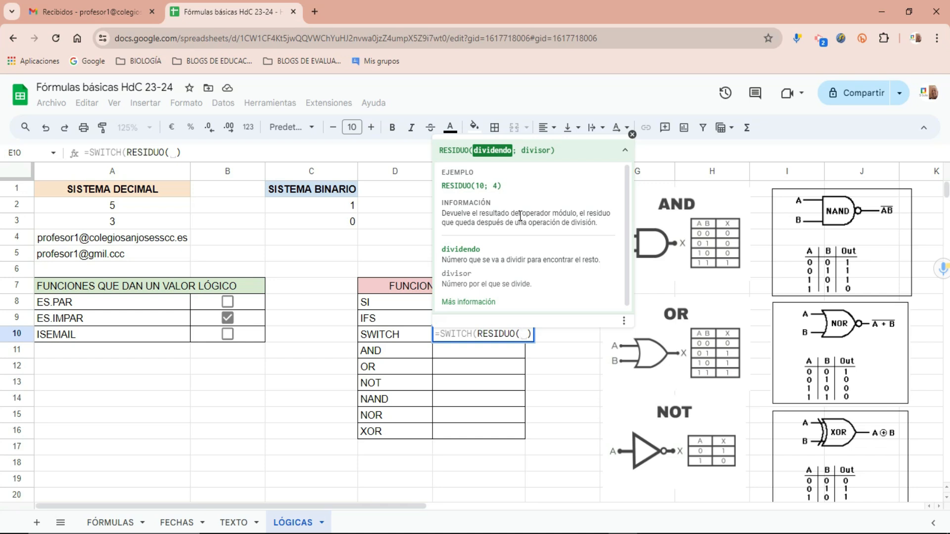
pyautogui.click(154, 211)
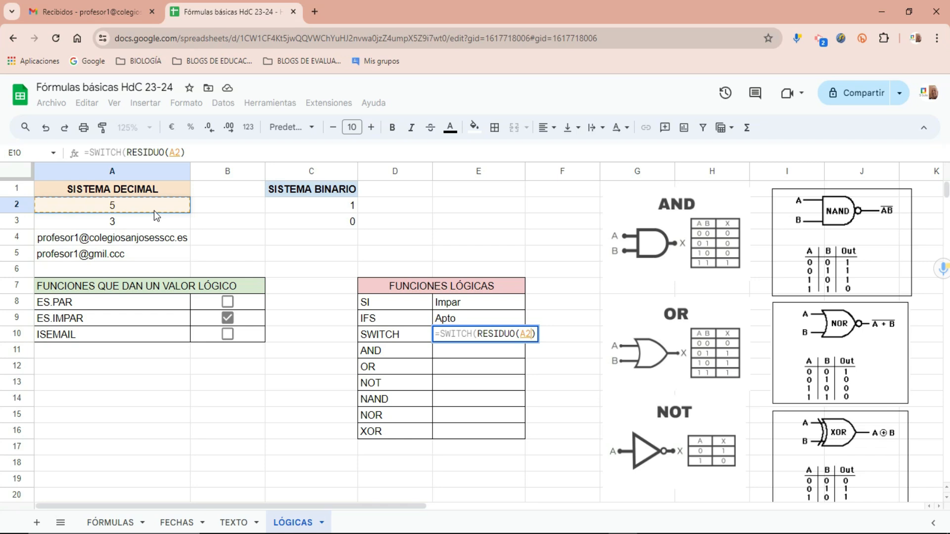
pyautogui.click(484, 333)
pyautogui.click(533, 332)
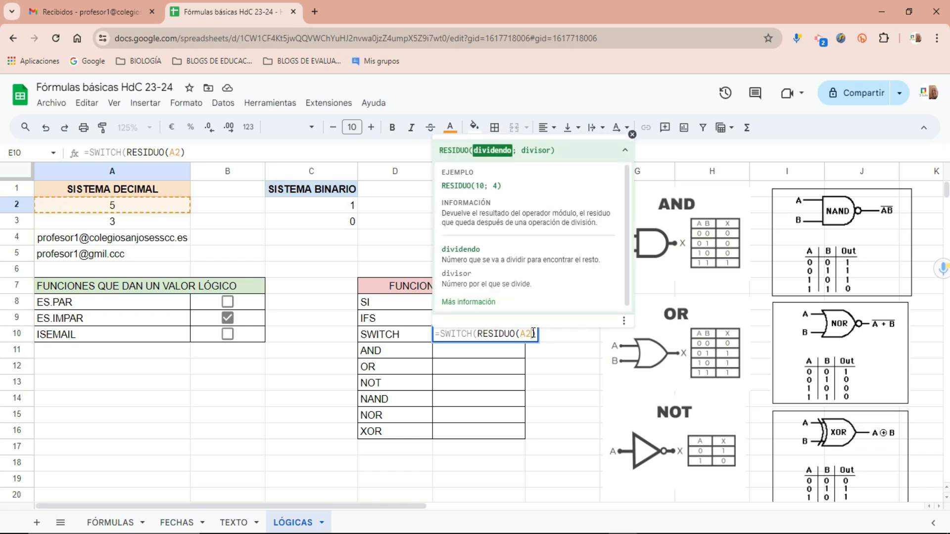
pyautogui.write(';2')
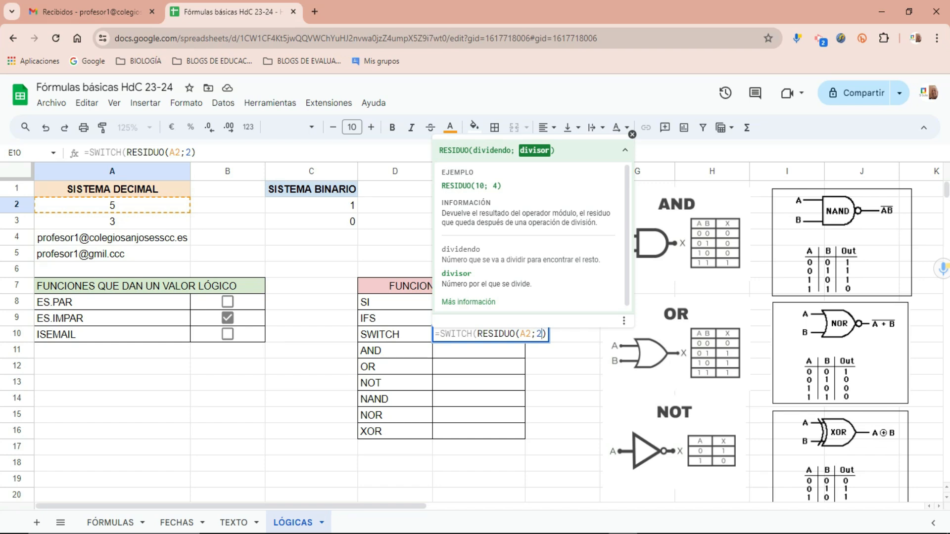
pyautogui.write(')')
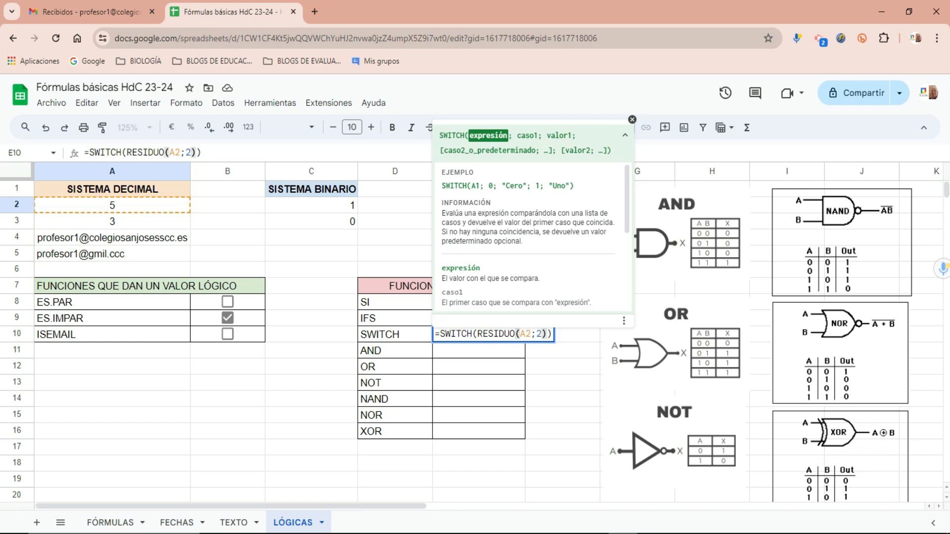
pyautogui.write(';')
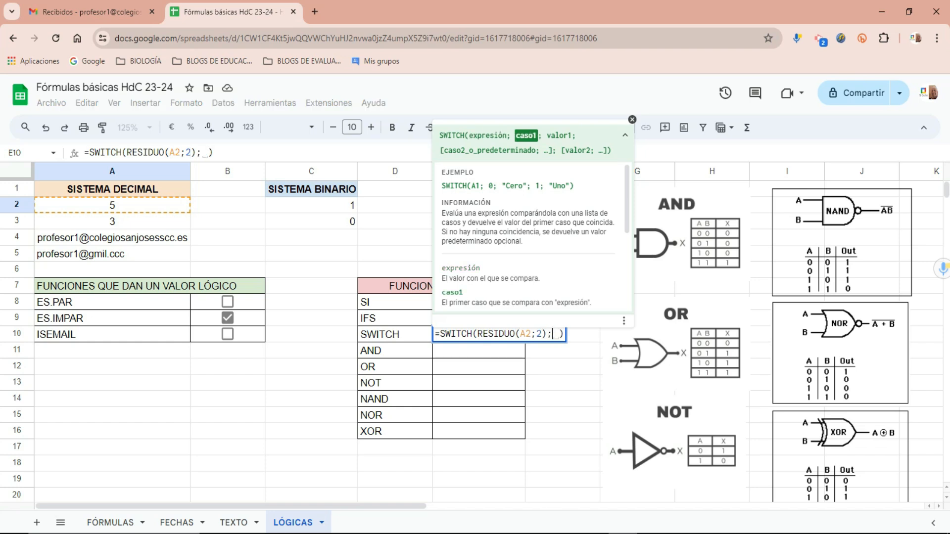
# Add the first case "0" returning "Par" to the SWITCH formula.
pyautogui.write('"0"')
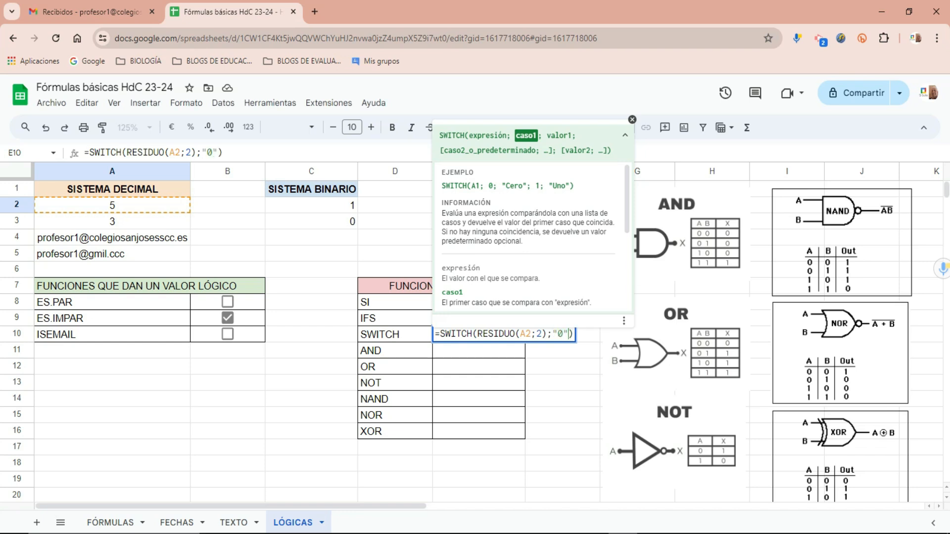
pyautogui.write(';')
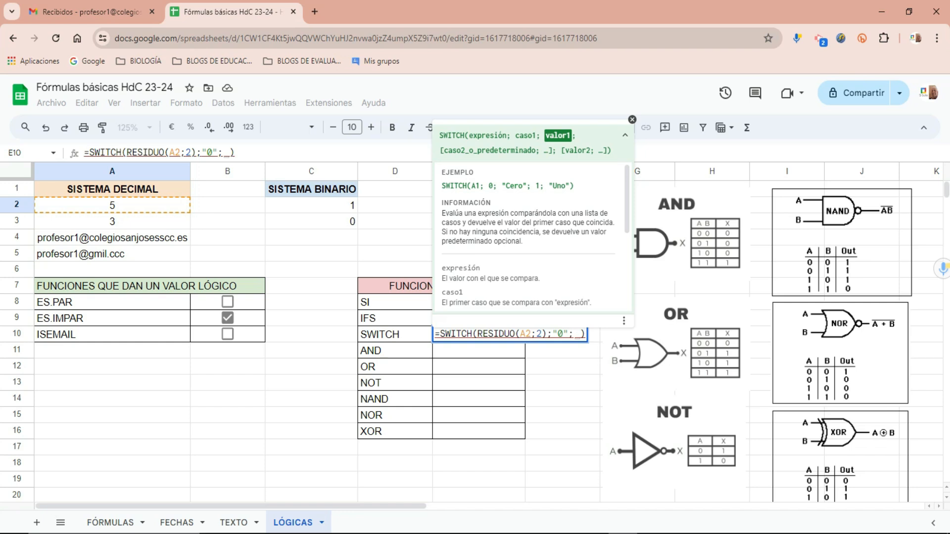
pyautogui.write('"Par')
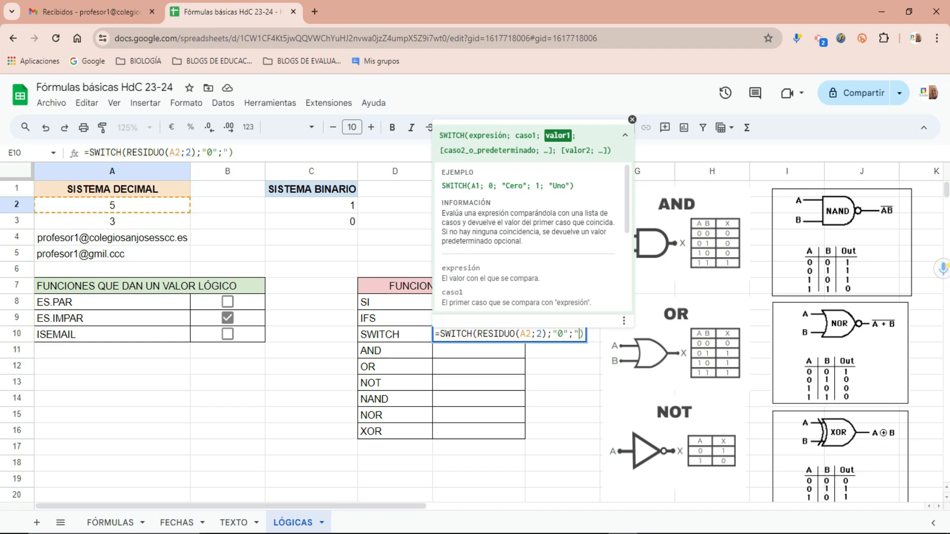
pyautogui.write('"')
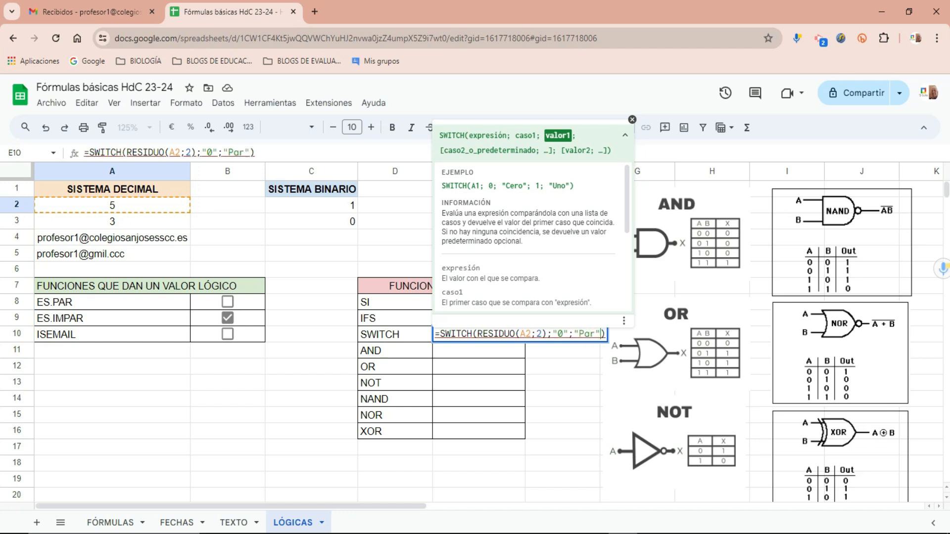
pyautogui.write(';')
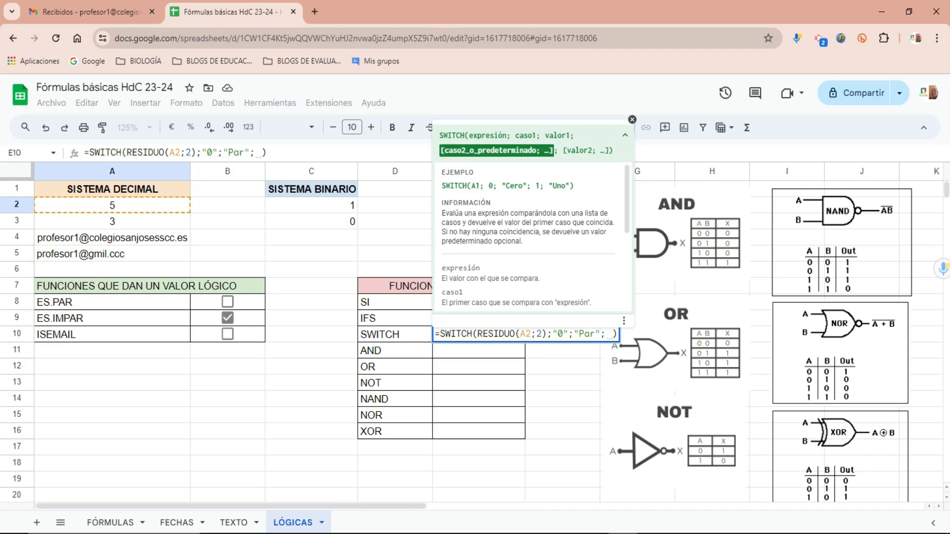
# Add case 1 returning "Impar", write both cases 0 and 1 without quotation marks, and apply the SWITCH formula.
pyautogui.press('BackSpace')
pyautogui.write('"')
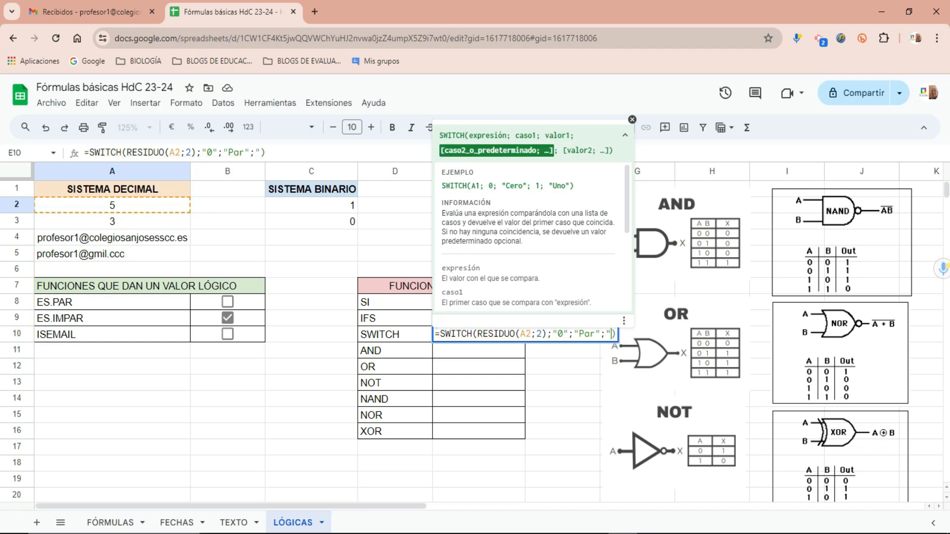
pyautogui.write('1";')
pyautogui.press('BackSpace')
pyautogui.write('"Impar')
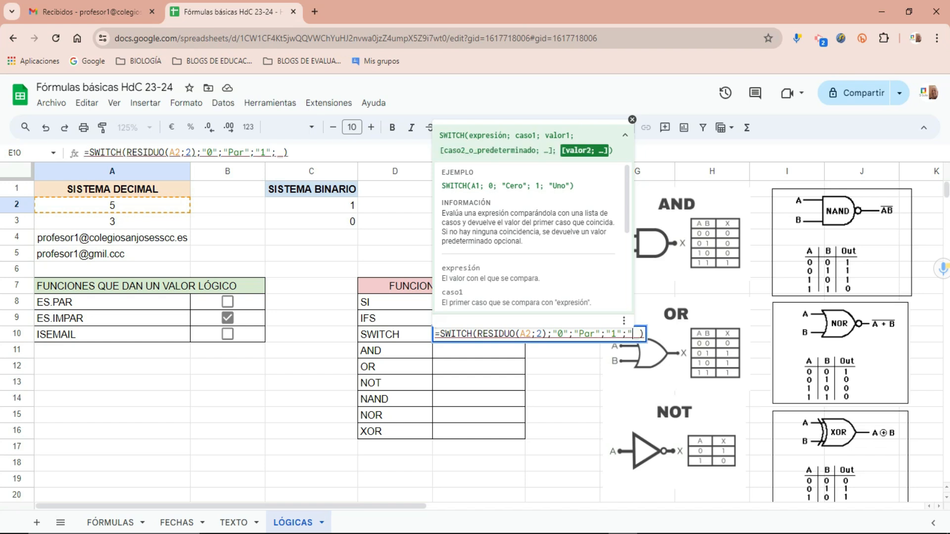
pyautogui.write('"')
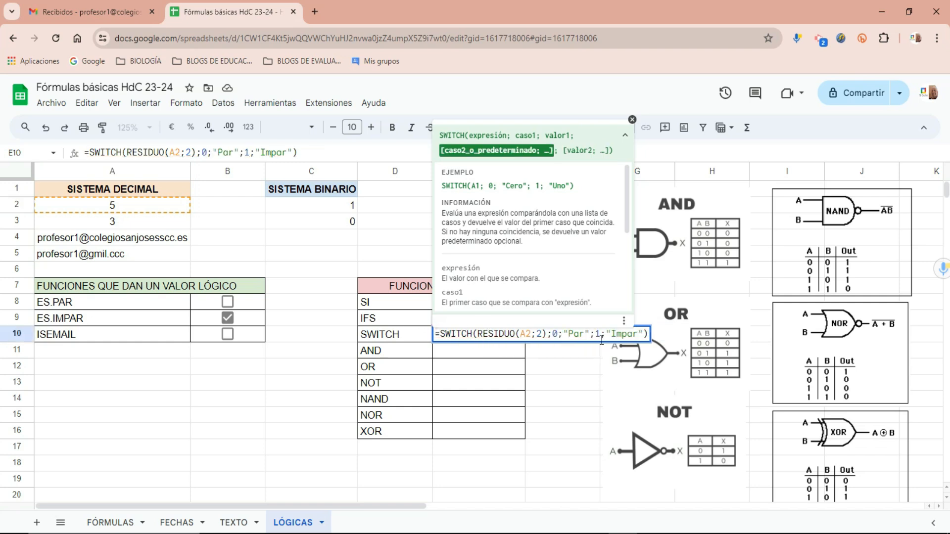
pyautogui.press('Return')
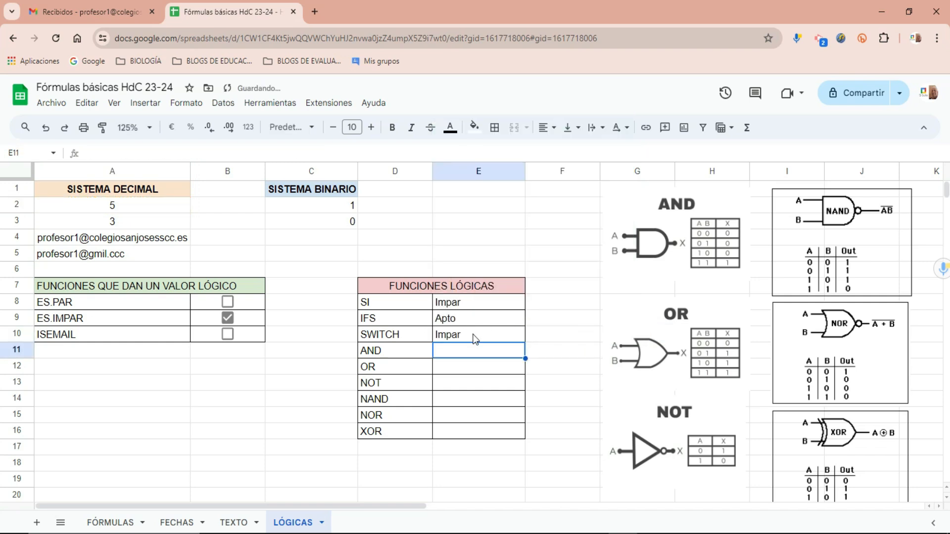
# Reopen the SWITCH formula in E10 to review its RESIDUO expression and A2 reference, leaving it as it is.
pyautogui.click(475, 336)
pyautogui.doubleClick(474, 336)
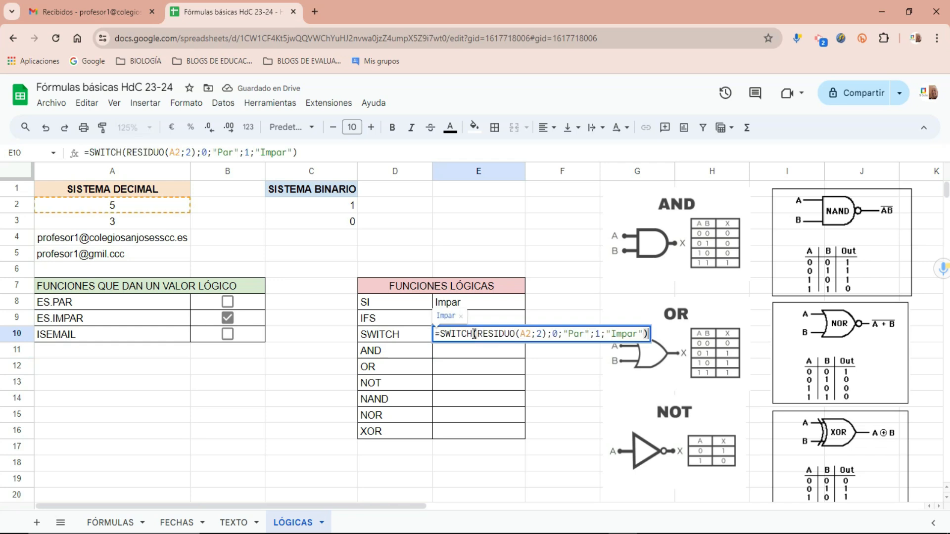
pyautogui.doubleClick(528, 336)
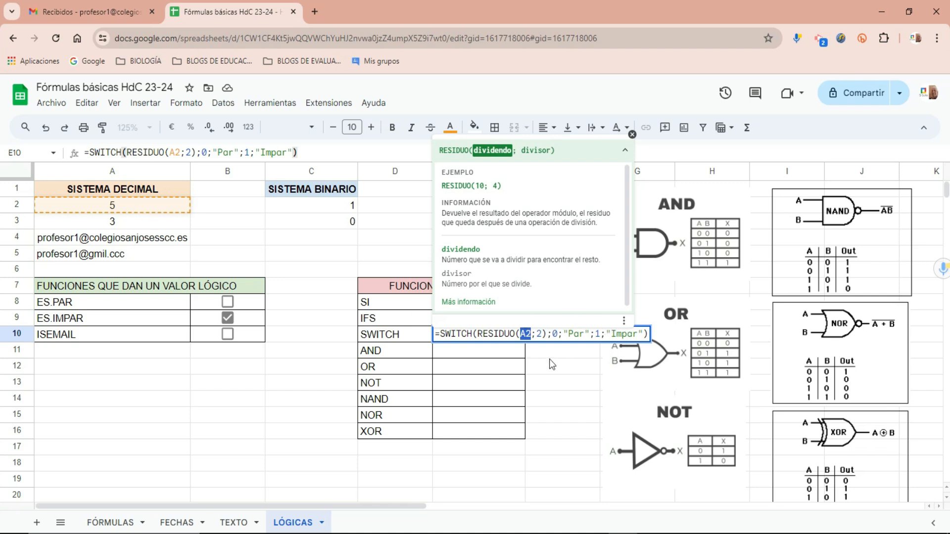
pyautogui.click(490, 363)
pyautogui.click(483, 334)
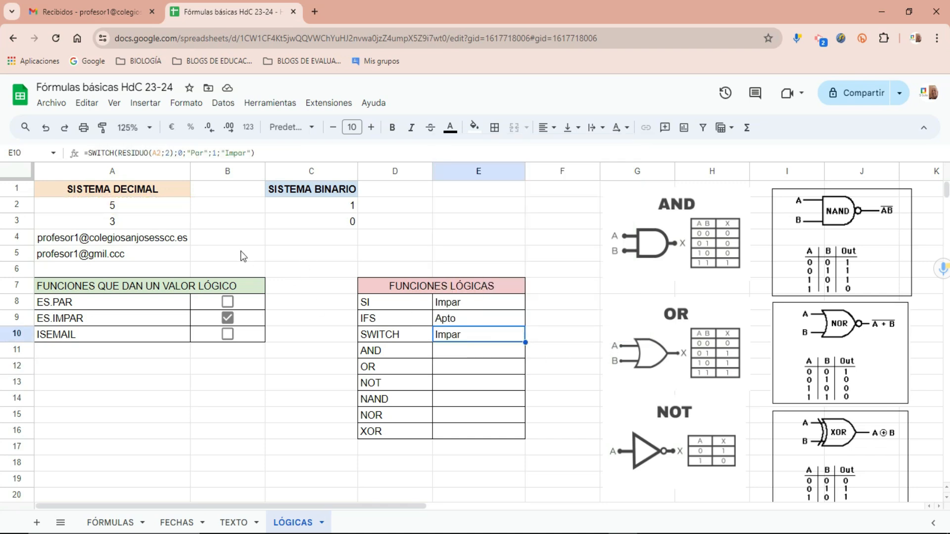
# Set the decimal value in A2 to 6 to test the SWITCH formula.
pyautogui.click(140, 213)
pyautogui.write('6')
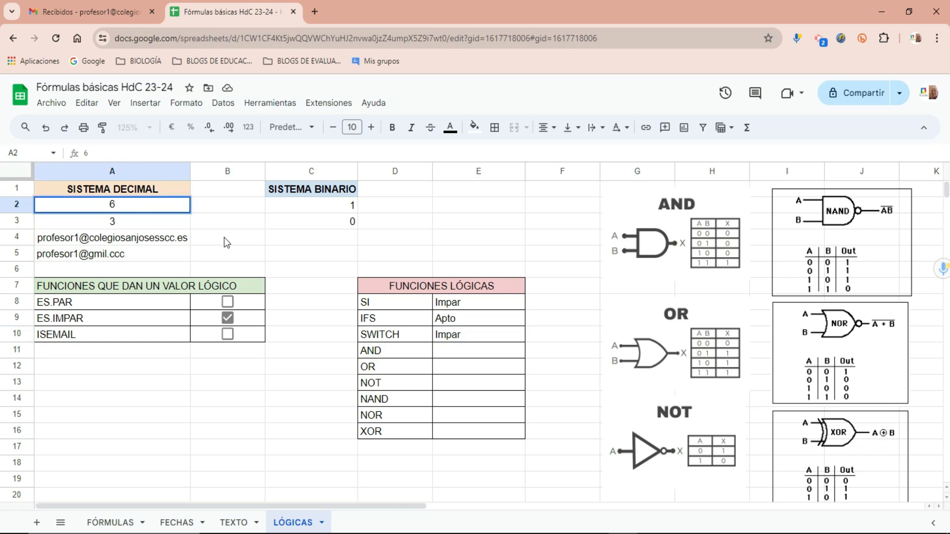
pyautogui.click(251, 240)
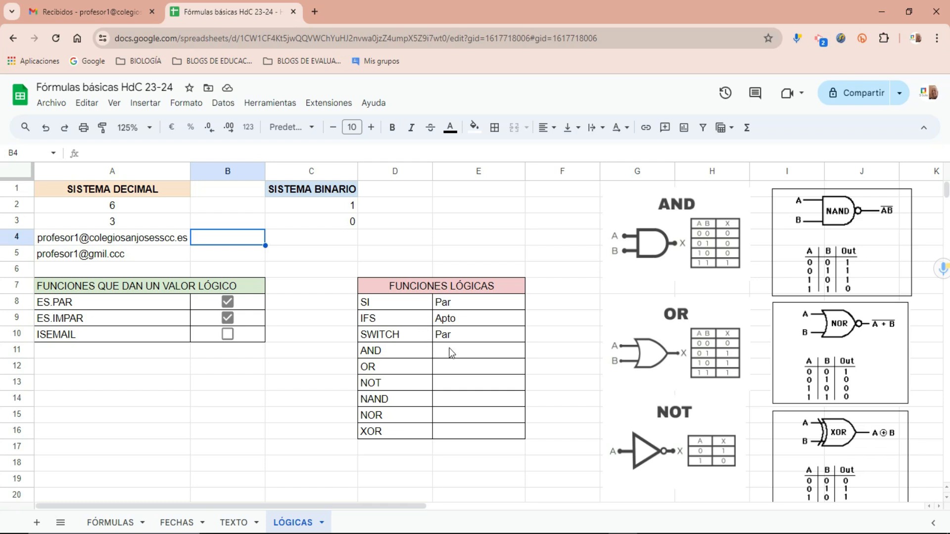
# Examine the logic gate names in D11:D16 and the binary input values under SISTEMA BINARIO.
pyautogui.moveTo(415, 352); pyautogui.dragTo(398, 426)
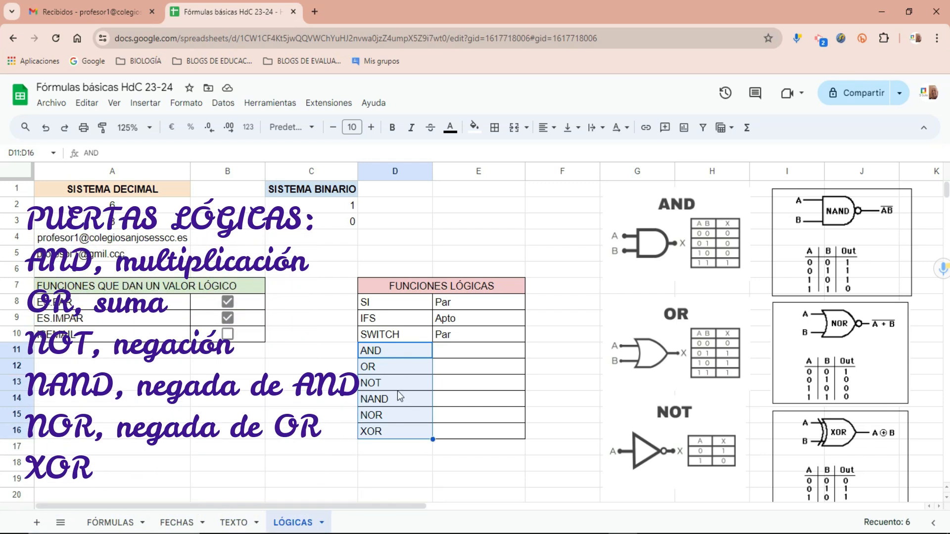
pyautogui.click(397, 357)
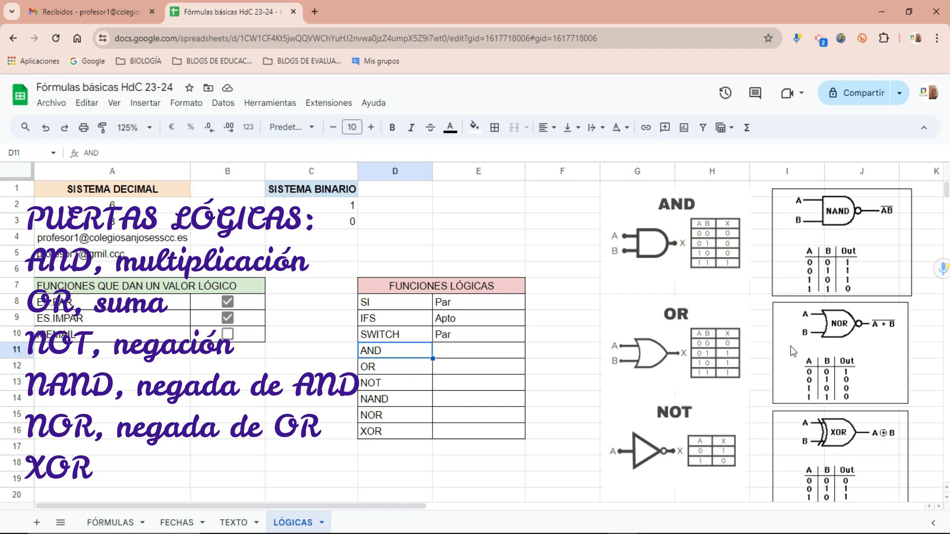
pyautogui.click(338, 192)
pyautogui.moveTo(338, 196); pyautogui.dragTo(340, 225)
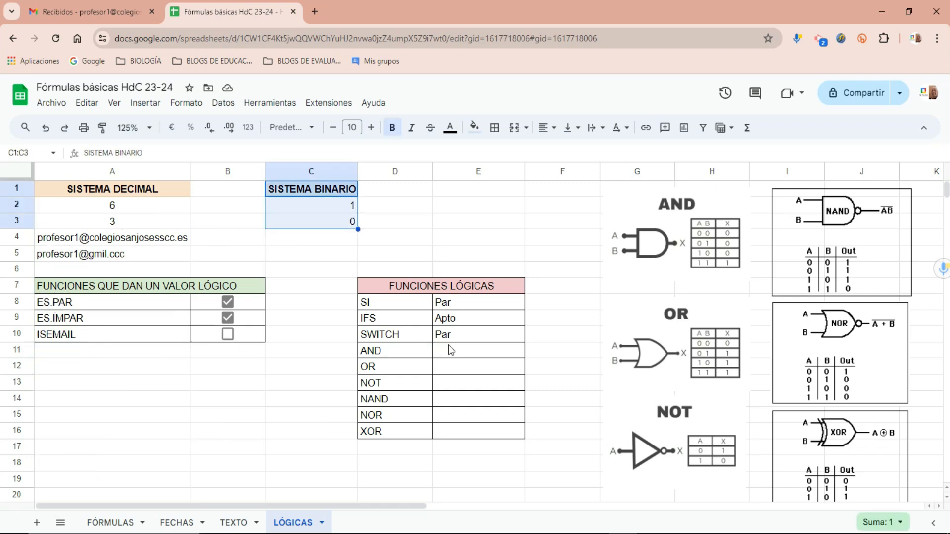
# Enter the AND gate formula in E11 using the Y function with the conditions C2=1 and C3=1.
pyautogui.click(465, 352)
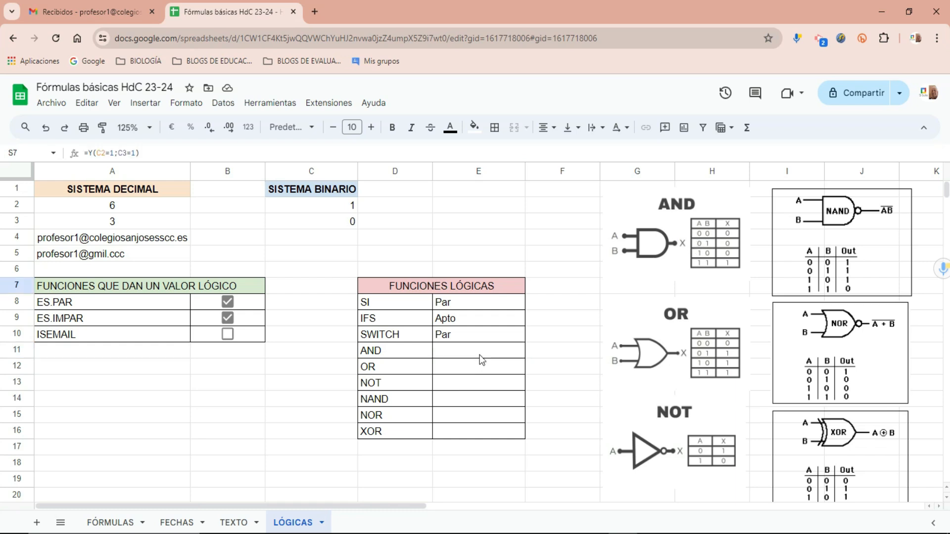
pyautogui.click(480, 355)
pyautogui.click(747, 127)
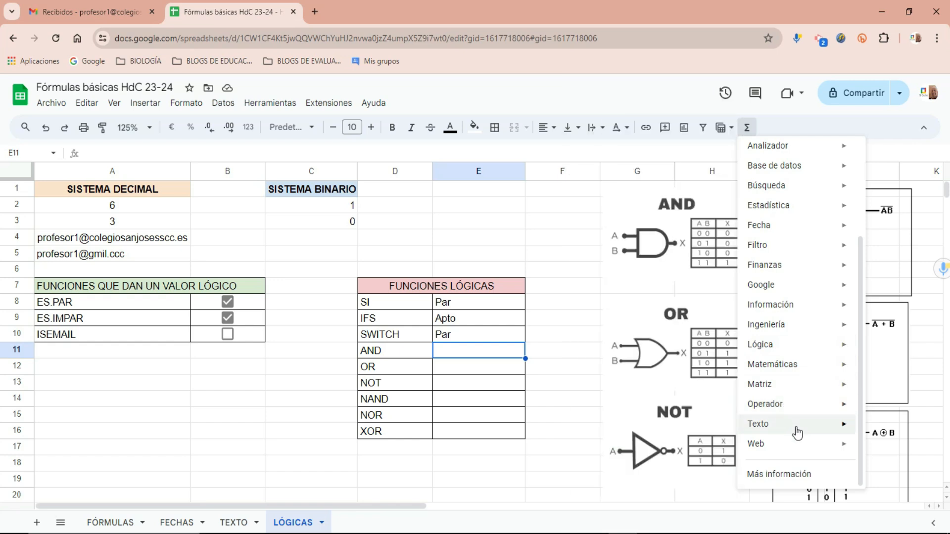
pyautogui.moveTo(797, 349)
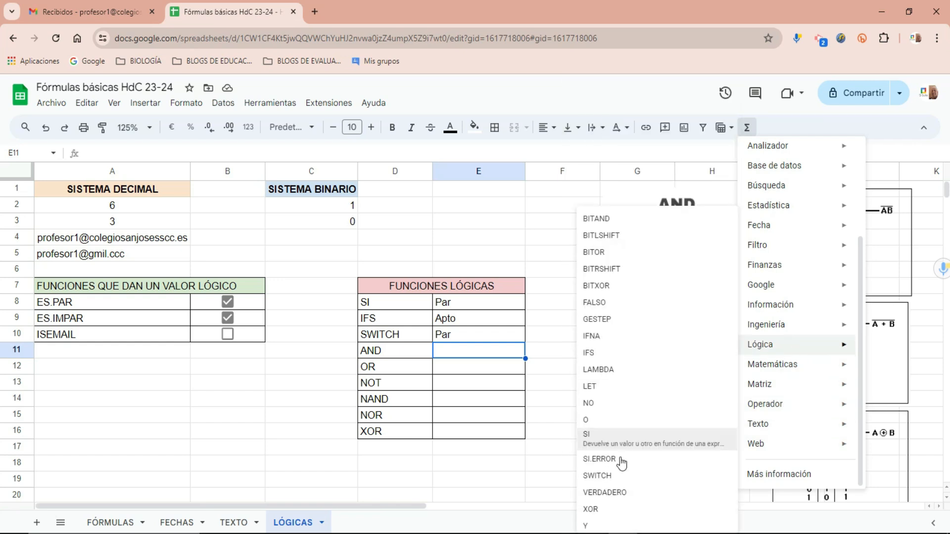
pyautogui.click(601, 521)
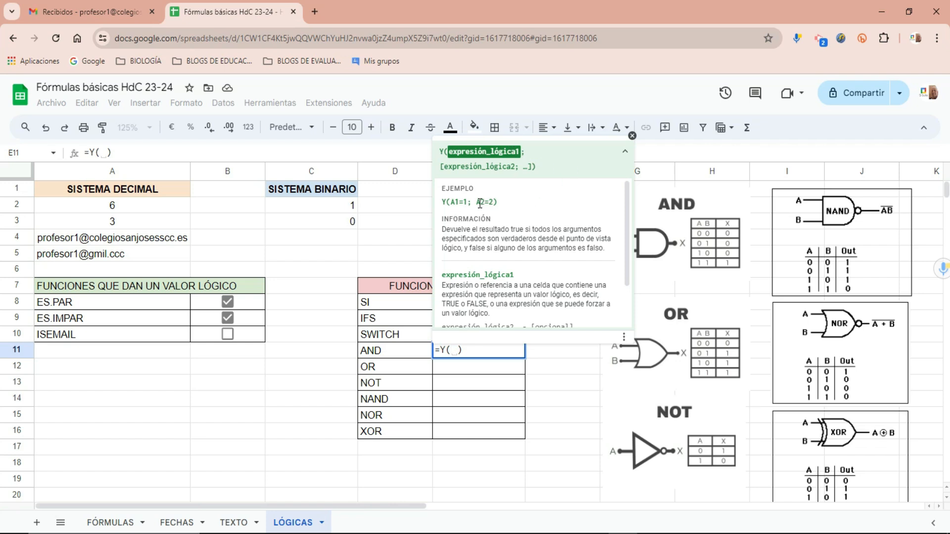
pyautogui.click(350, 210)
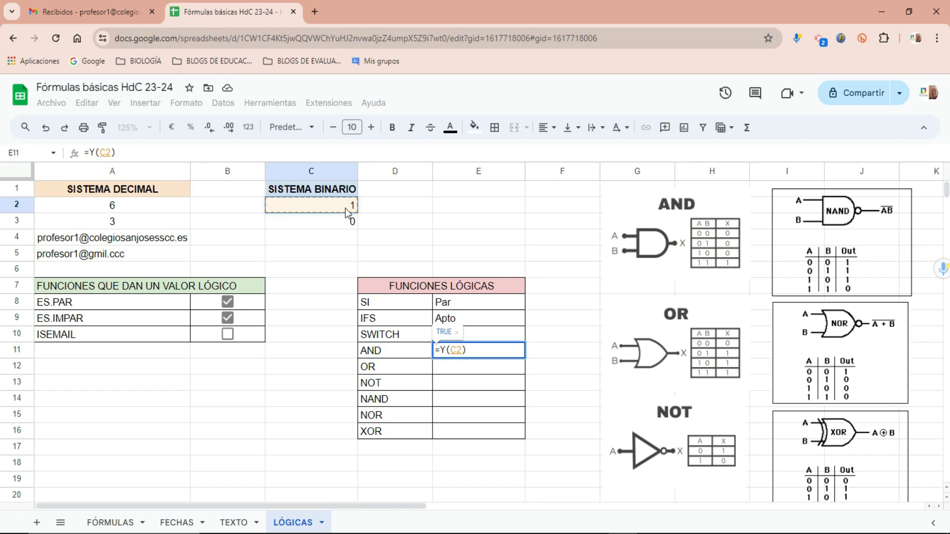
pyautogui.write('=')
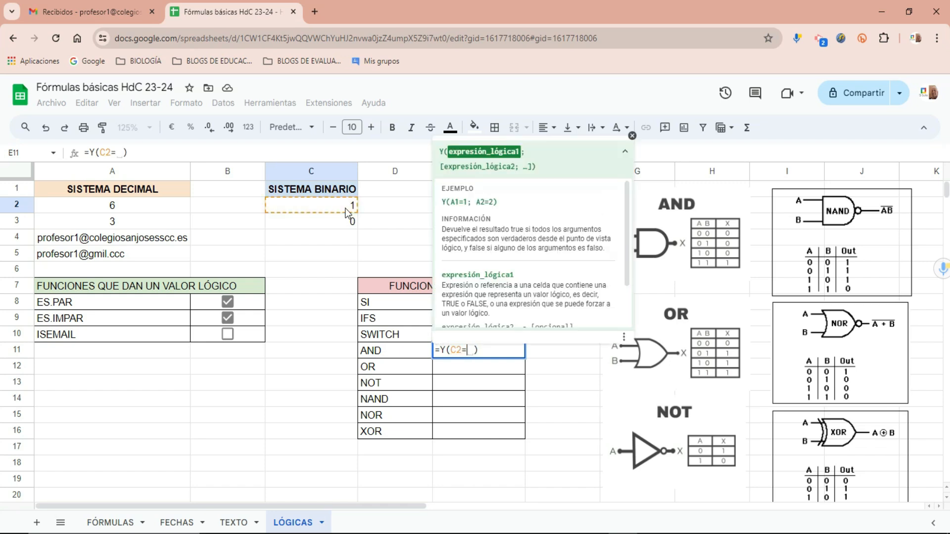
pyautogui.write('1')
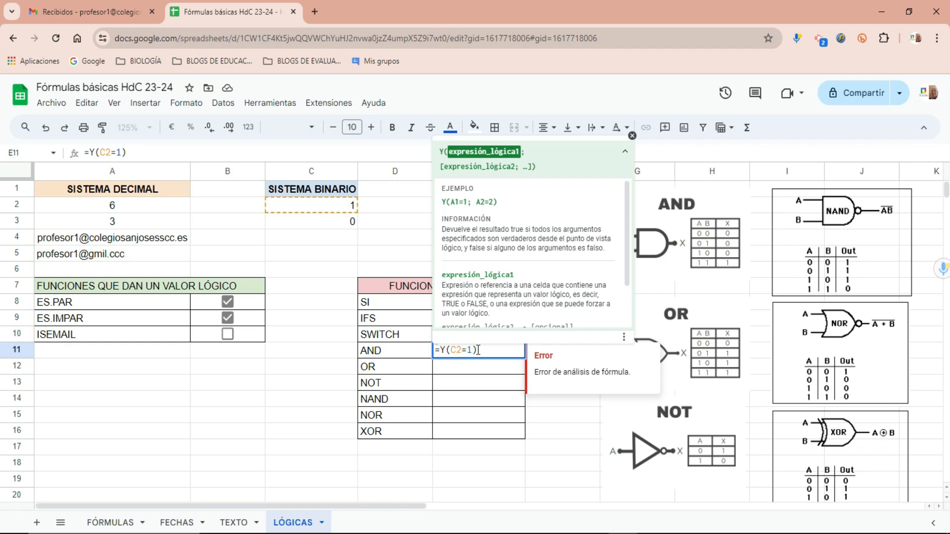
pyautogui.write(';')
pyautogui.click(346, 223)
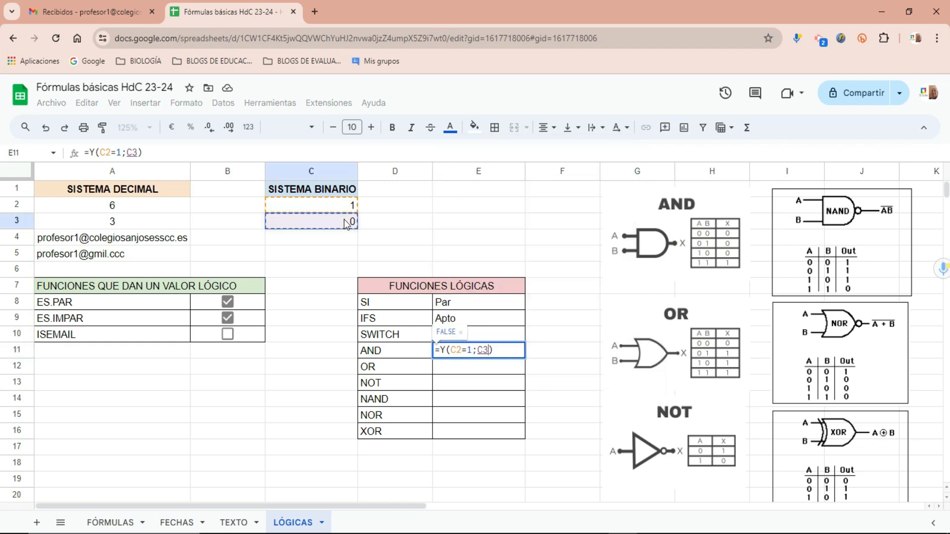
pyautogui.write('=1')
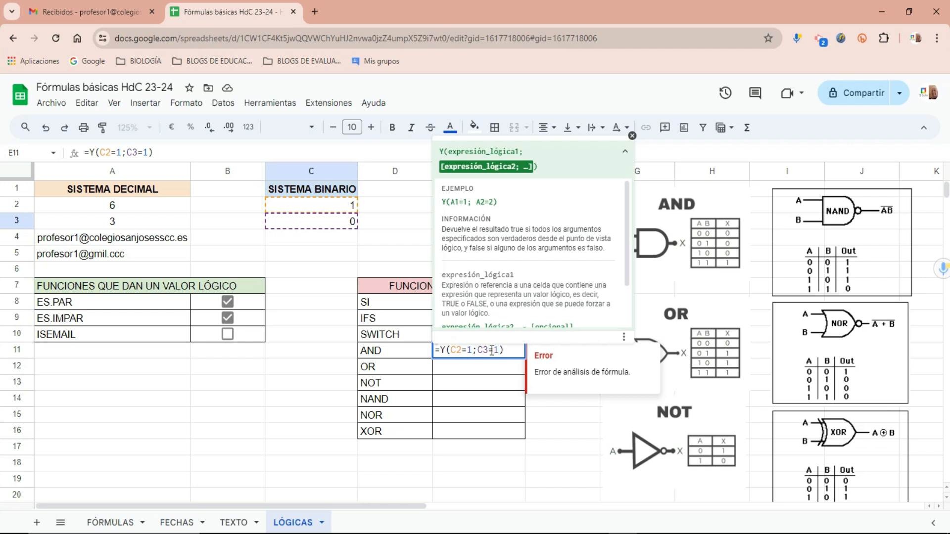
pyautogui.press('Return')
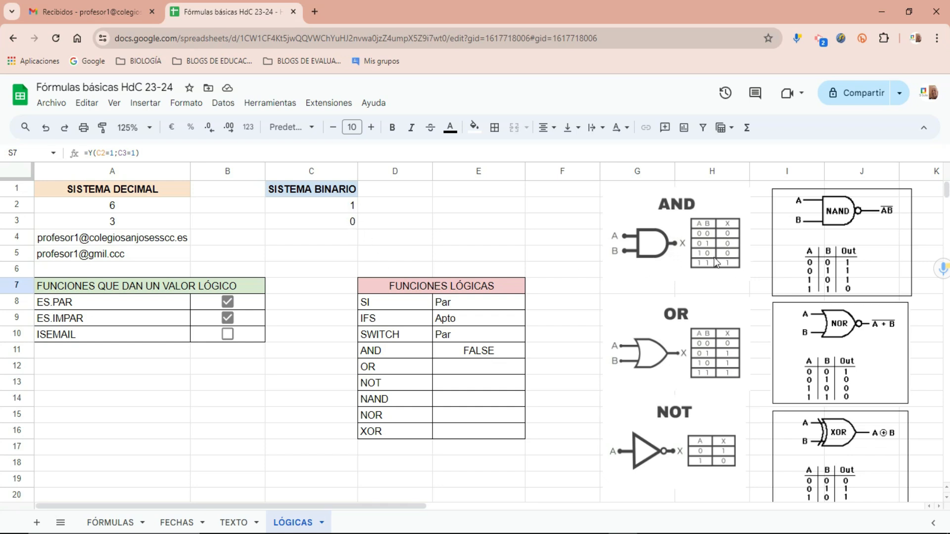
# Set the binary inputs C2 to 0 and C3 to 1 to test the AND formula.
pyautogui.click(349, 207)
pyautogui.write('0')
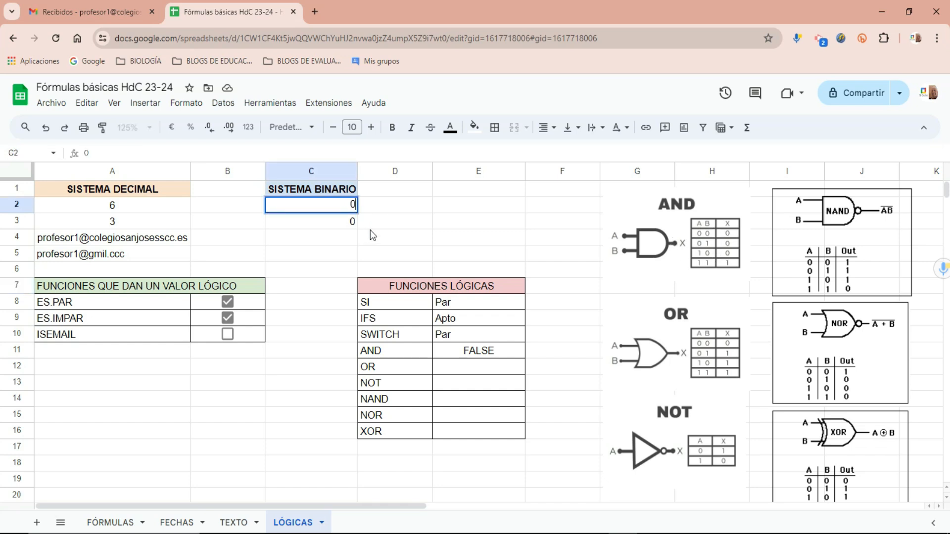
pyautogui.press('Return')
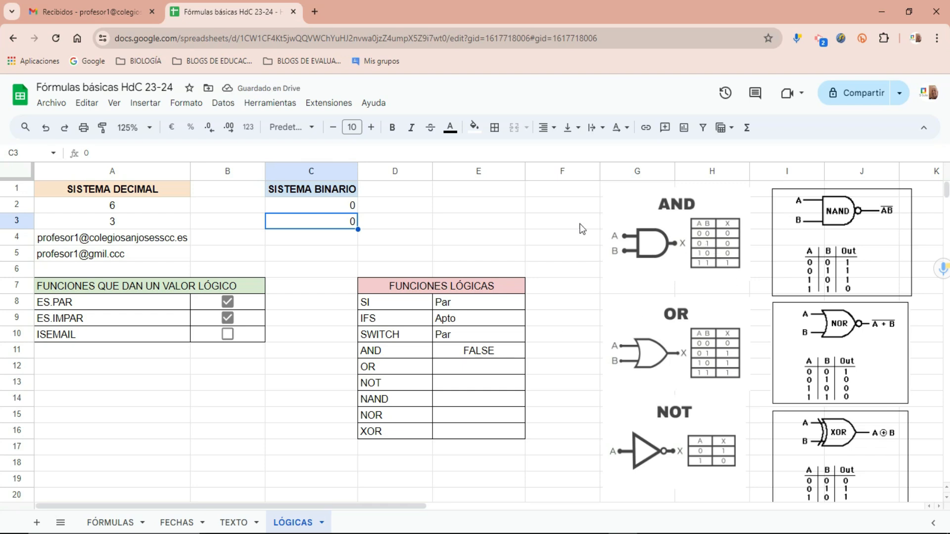
pyautogui.write('1')
pyautogui.click(361, 242)
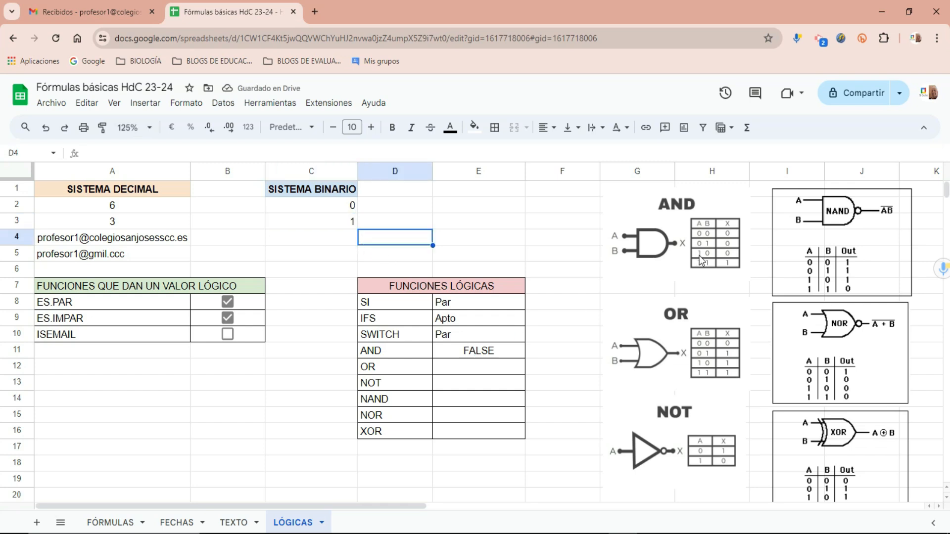
# Swap the binary inputs, setting C3 to 0 and C2 to 1, to test the AND formula again.
pyautogui.click(347, 206)
pyautogui.click(353, 221)
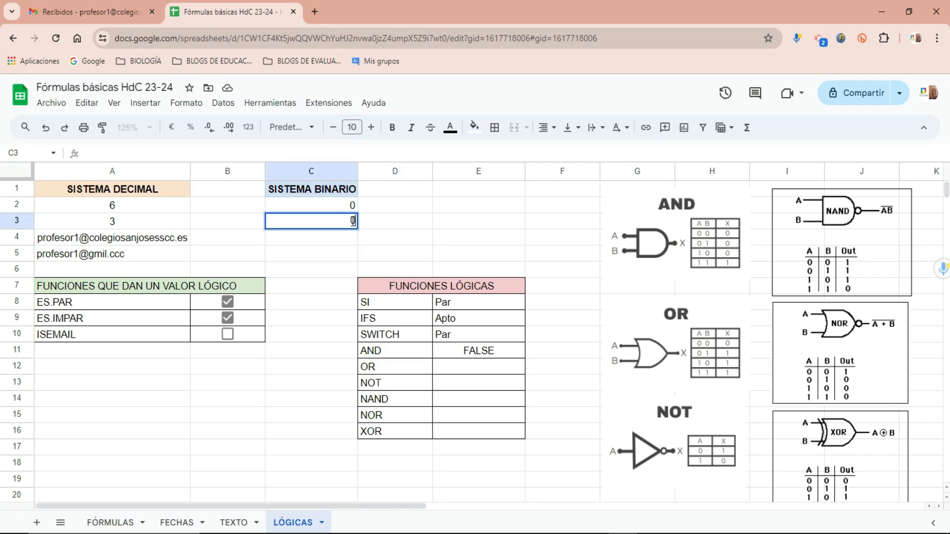
pyautogui.click(352, 207)
pyautogui.write('1')
pyautogui.click(360, 219)
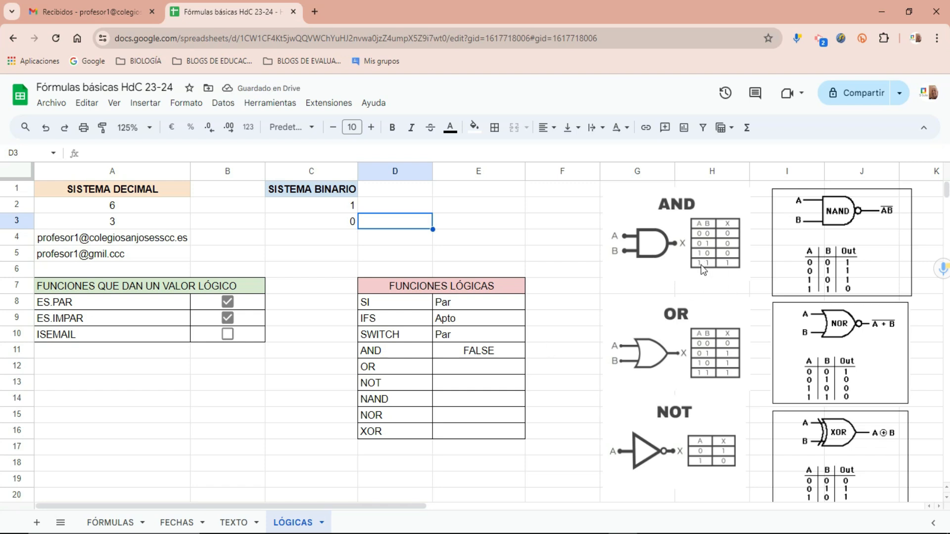
# Set C3 to 1 so both inputs are 1, and check the AND formula in E11.
pyautogui.click(346, 224)
pyautogui.write('1')
pyautogui.click(391, 237)
pyautogui.click(490, 355)
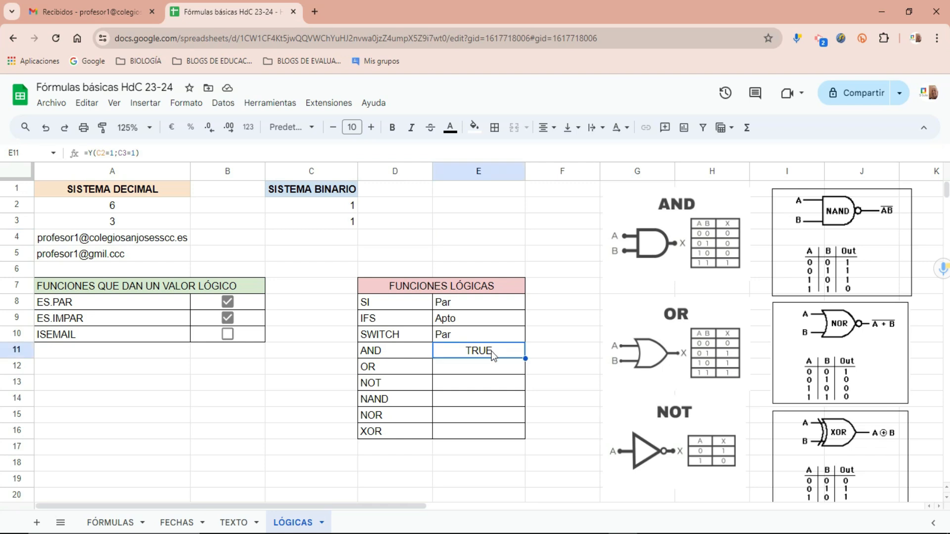
# Enter the OR gate formula in E12 using the O function with the conditions C2=1 and C3=1.
pyautogui.click(485, 372)
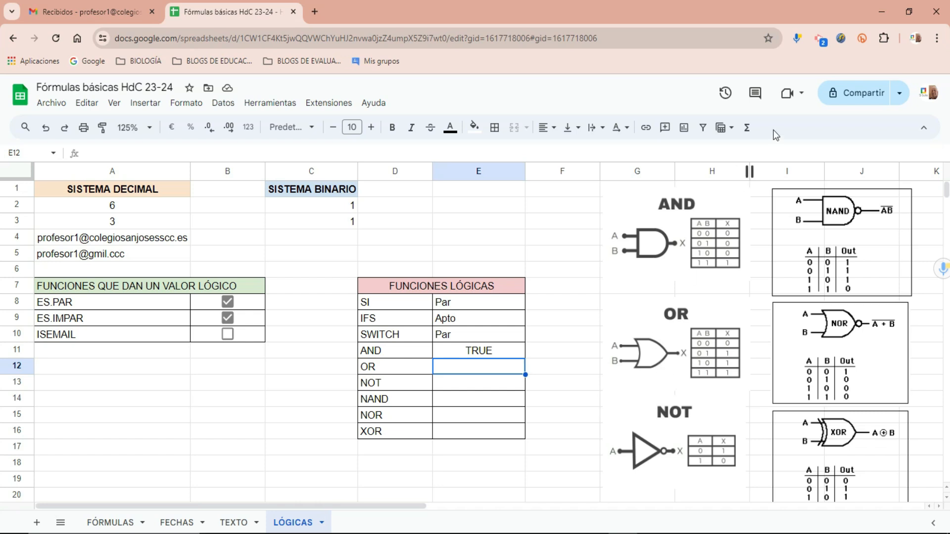
pyautogui.click(746, 135)
pyautogui.moveTo(803, 352)
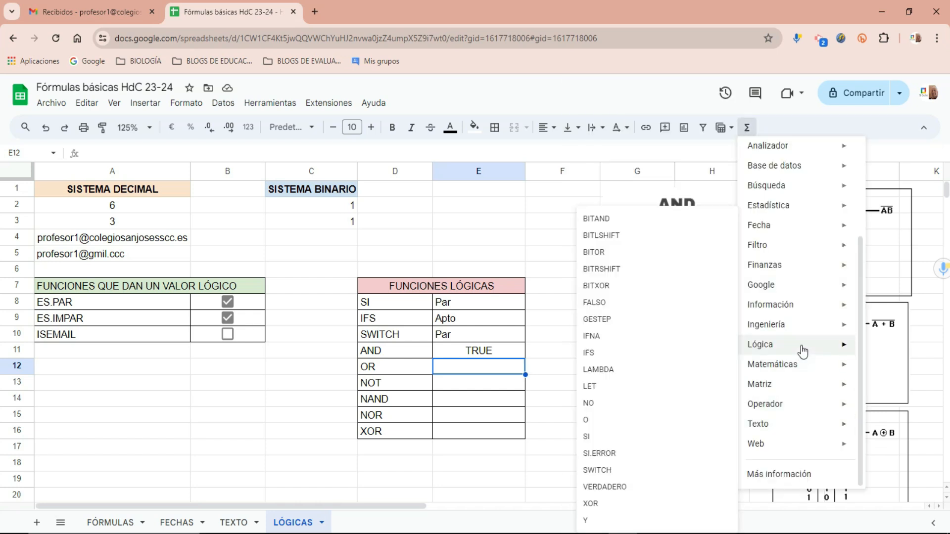
pyautogui.click(601, 419)
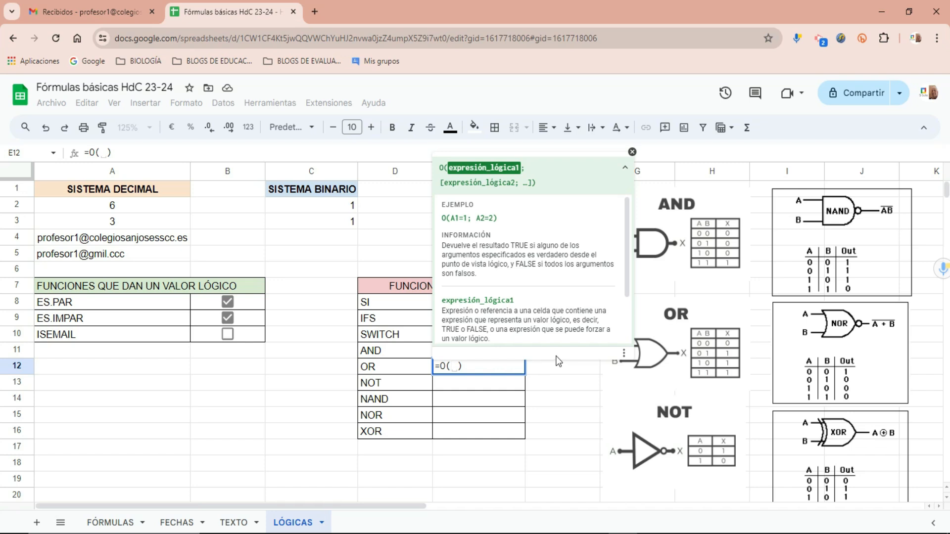
pyautogui.click(334, 206)
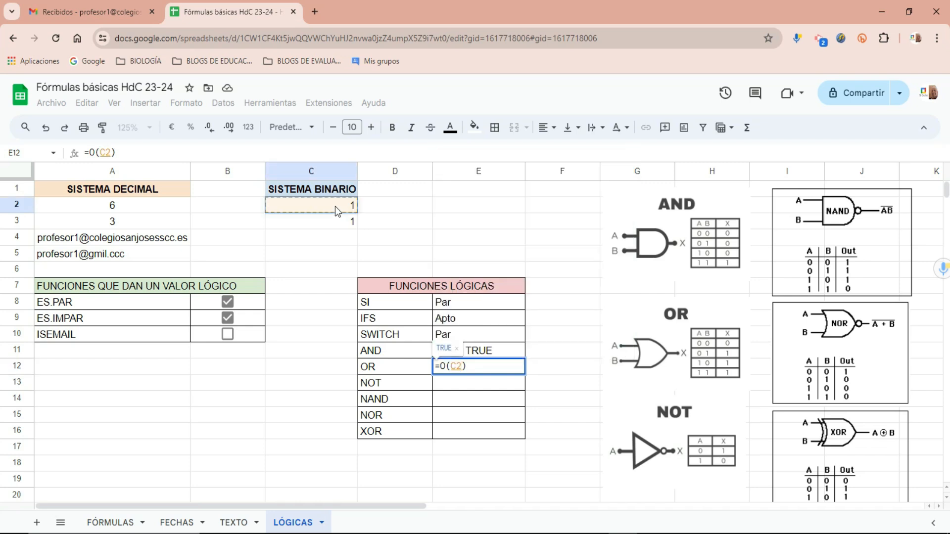
pyautogui.write('=1;')
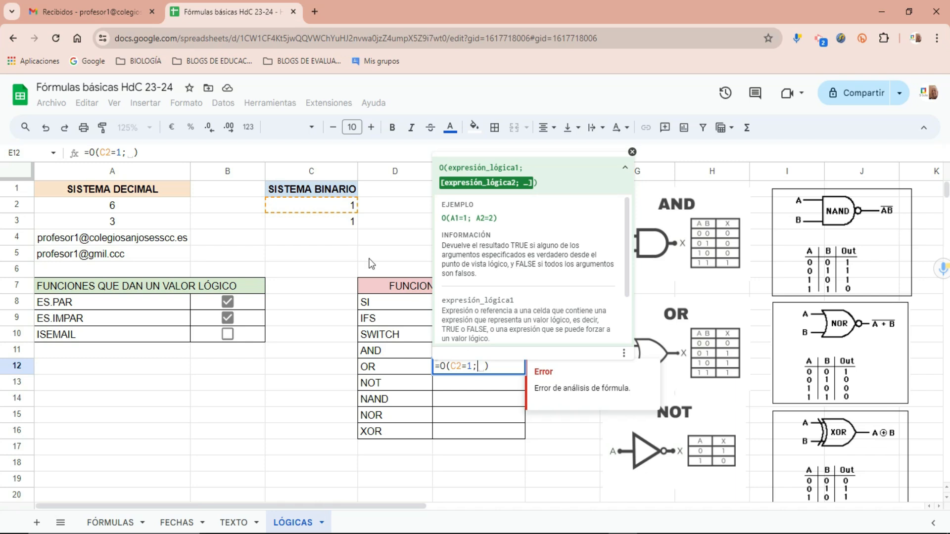
pyautogui.click(345, 229)
pyautogui.write('=1')
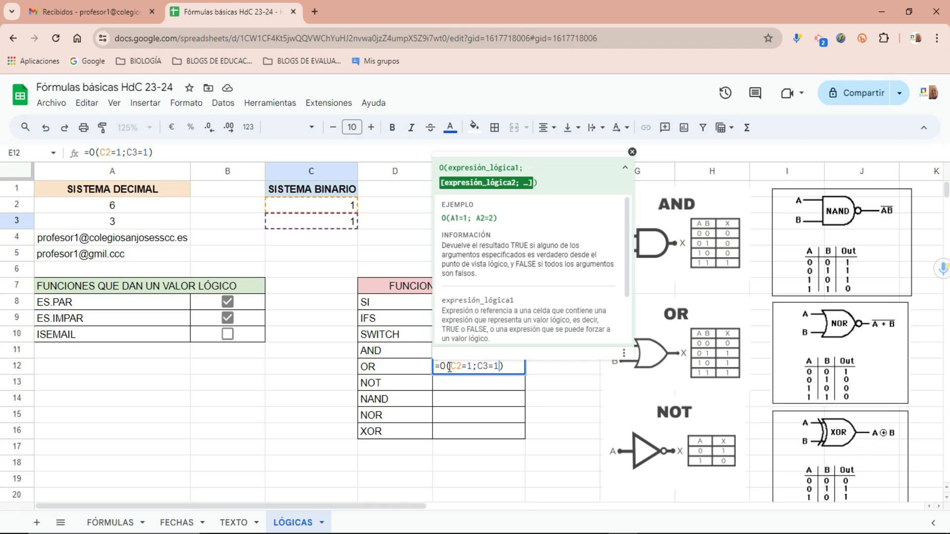
pyautogui.press('Return')
pyautogui.click(492, 367)
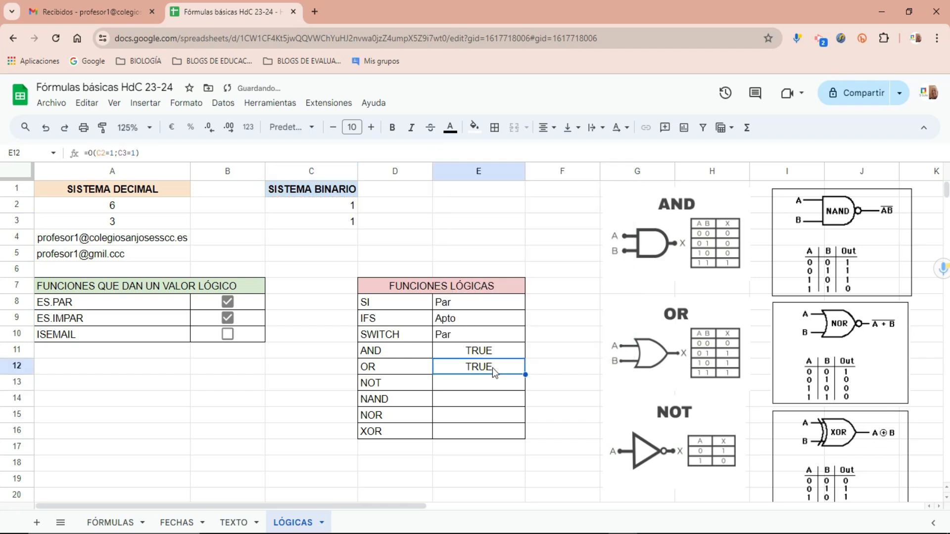
# Set both binary inputs C2 and C3 to 0 and check the OR formula in E12.
pyautogui.click(351, 208)
pyautogui.write('0')
pyautogui.press('Return')
pyautogui.write('0')
pyautogui.press('Return')
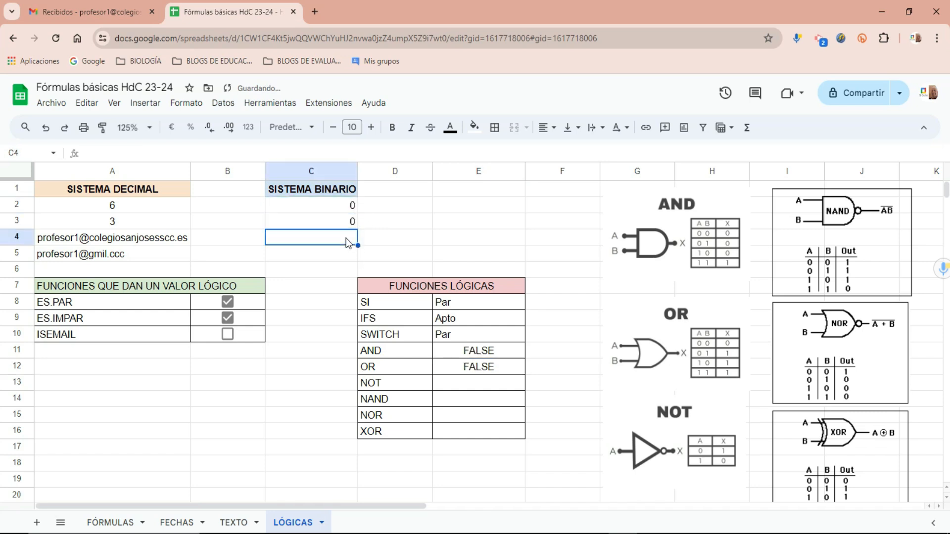
pyautogui.click(478, 368)
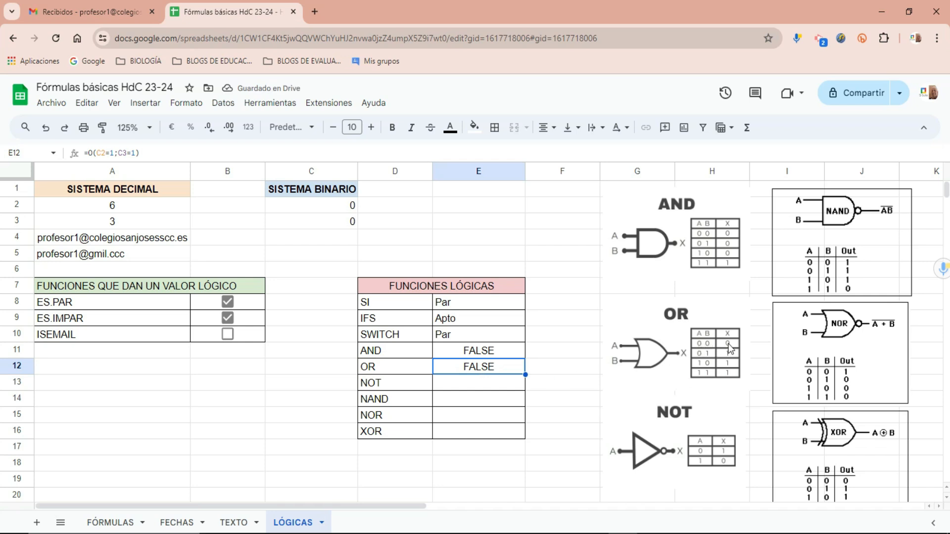
# Set the binary input in C2 to 1 to test the OR formula with only one active input.
pyautogui.click(354, 205)
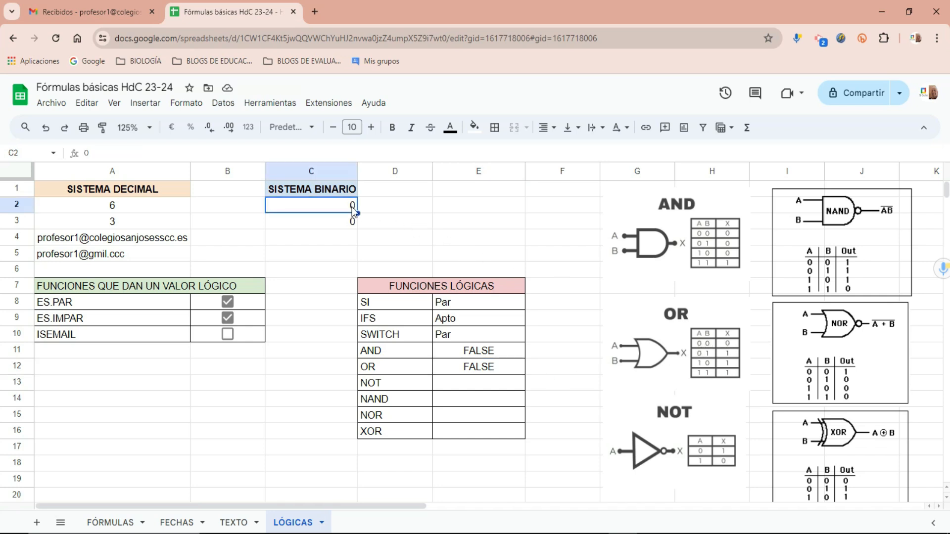
pyautogui.write('1')
pyautogui.click(371, 226)
# Test the OR formula with C2 as 0 and C3 as 1, and finish with both inputs set to 1.
pyautogui.click(352, 208)
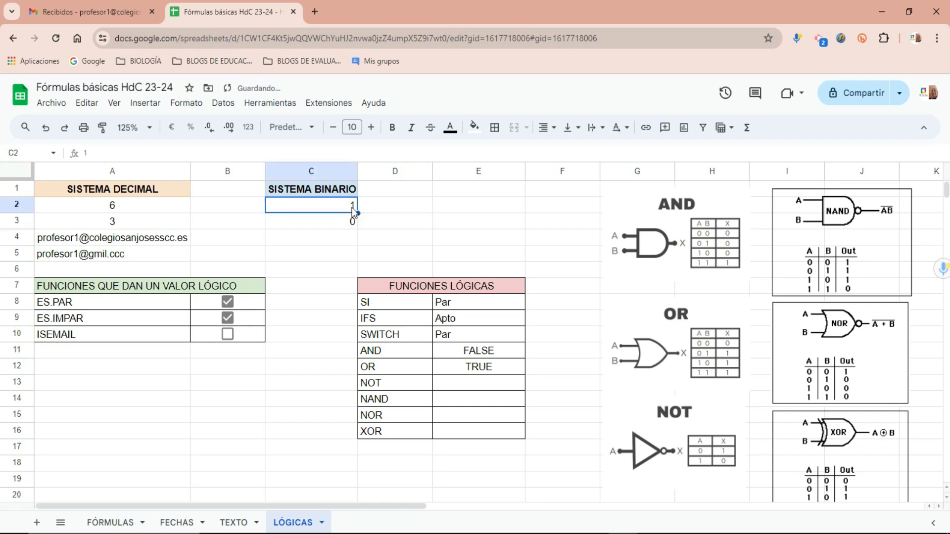
pyautogui.write('0')
pyautogui.press('Return')
pyautogui.write('1')
pyautogui.click(389, 236)
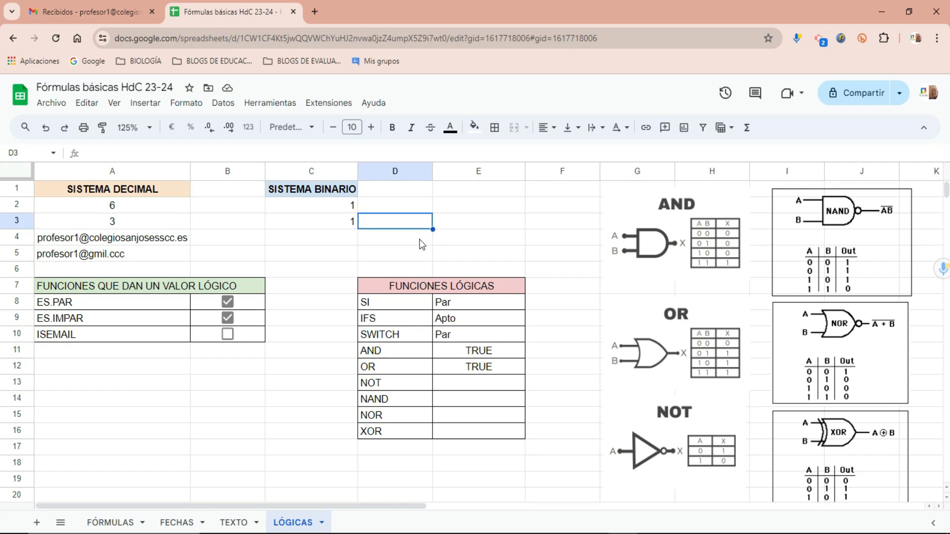
# Enter the NOT gate formula in E13 using the NO function with C2 as its argument.
pyautogui.click(479, 389)
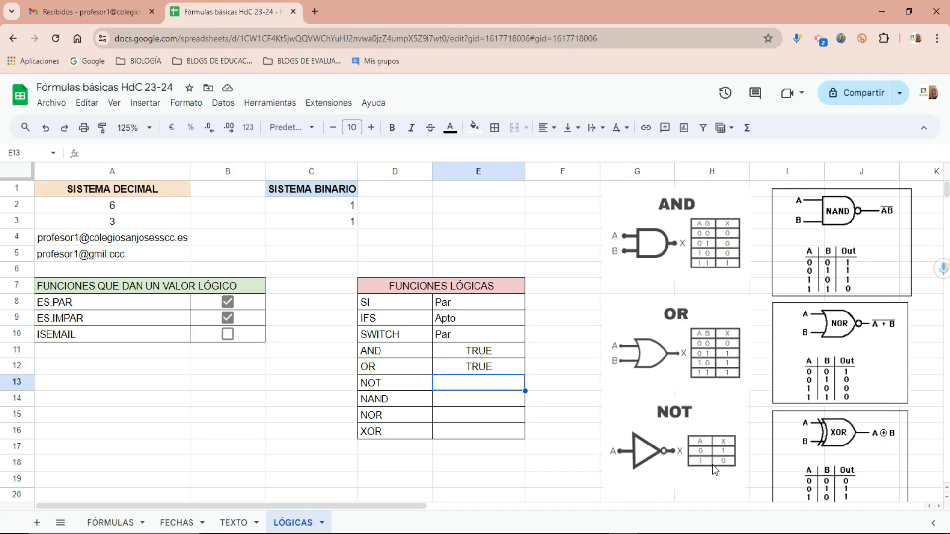
pyautogui.click(747, 128)
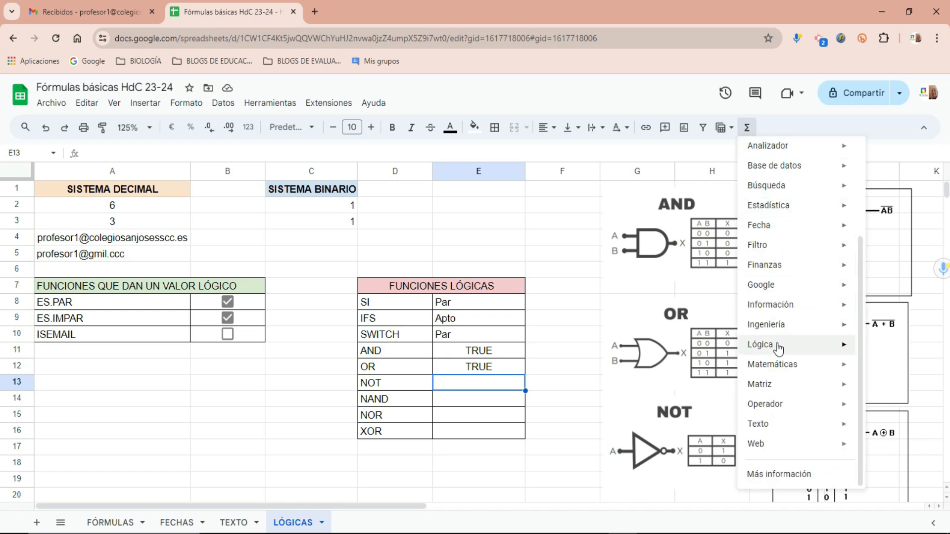
pyautogui.moveTo(778, 349)
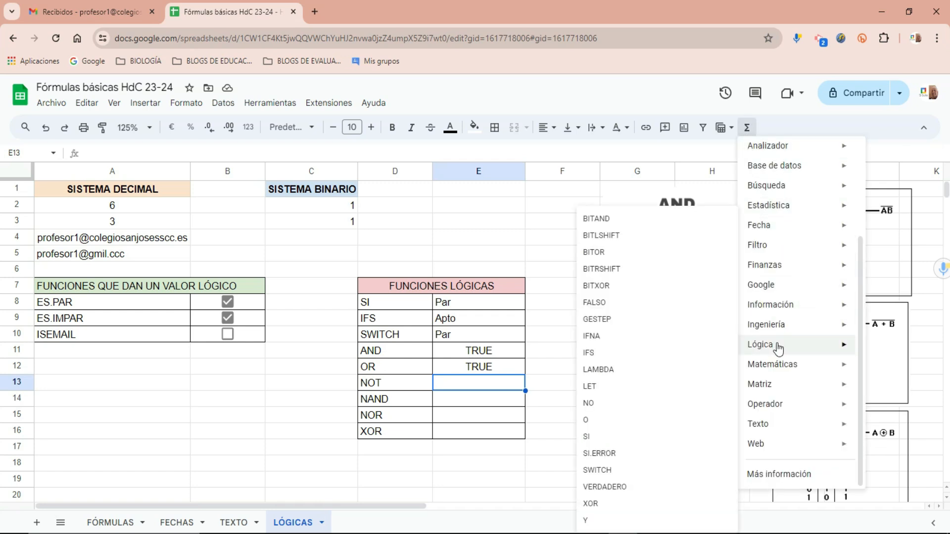
pyautogui.click(612, 410)
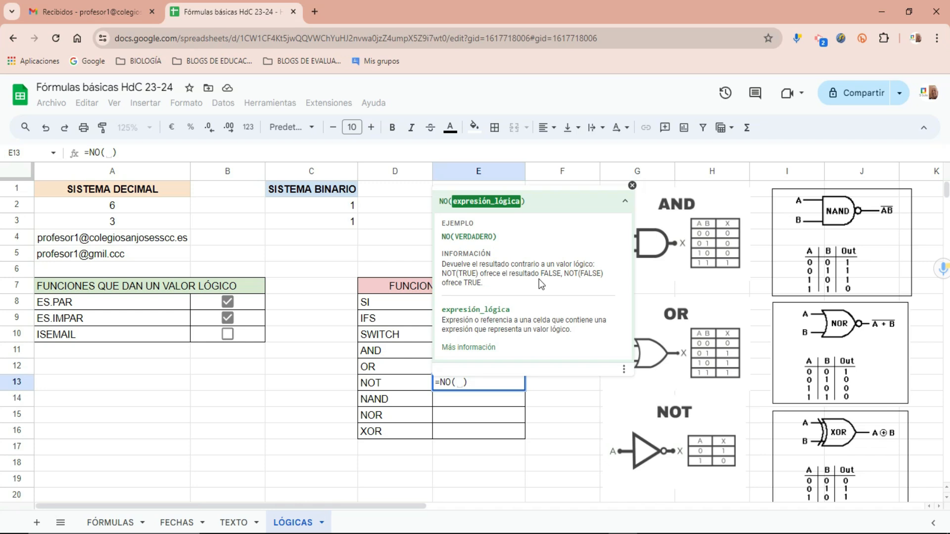
pyautogui.click(348, 209)
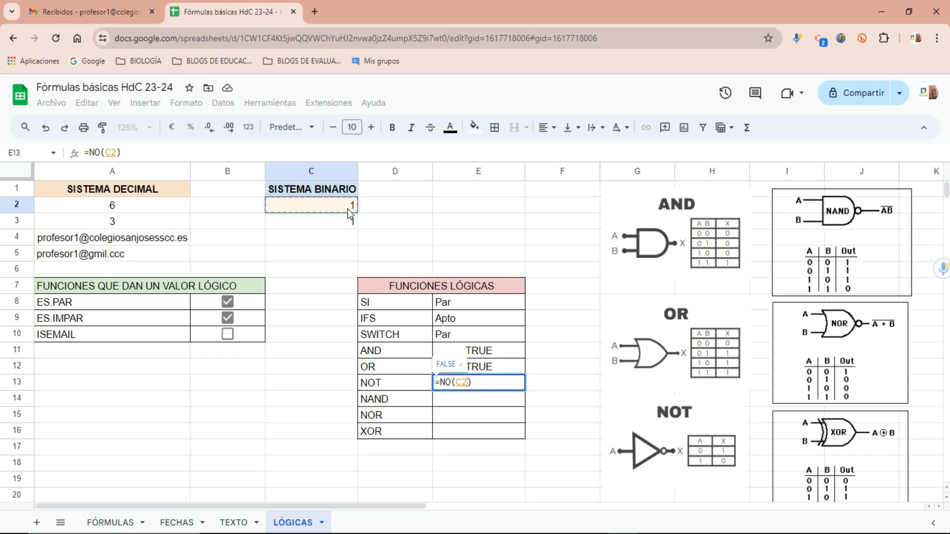
pyautogui.press('Return')
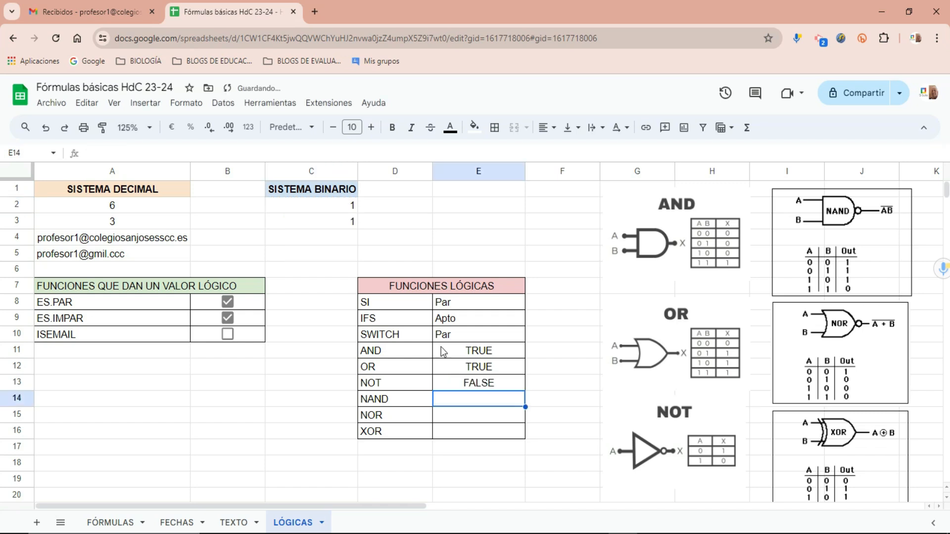
# Set the binary input in C2 to 0 and check the NOT formula in E13.
pyautogui.click(351, 208)
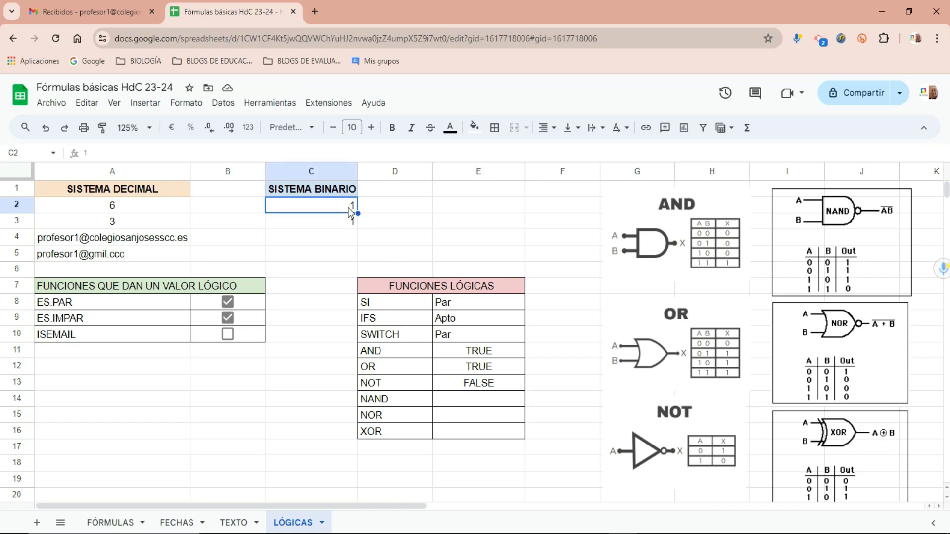
pyautogui.write('0')
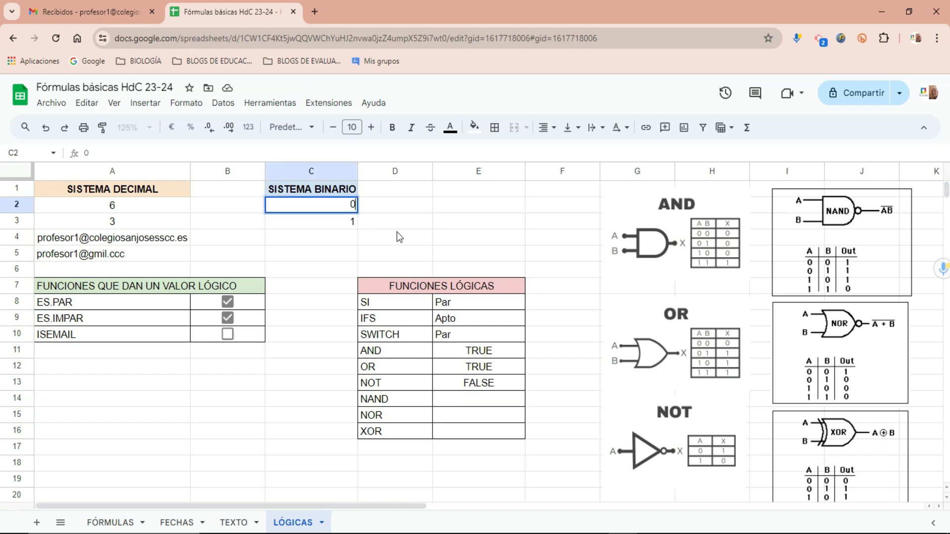
pyautogui.click(396, 232)
pyautogui.click(474, 387)
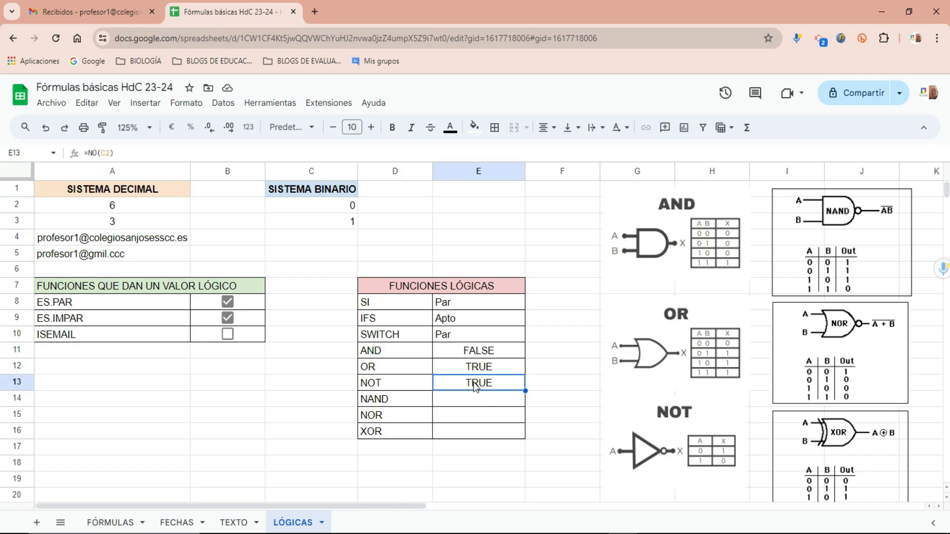
# Start the NAND gate formula in E14 by nesting the Y function inside the NO function.
pyautogui.click(478, 400)
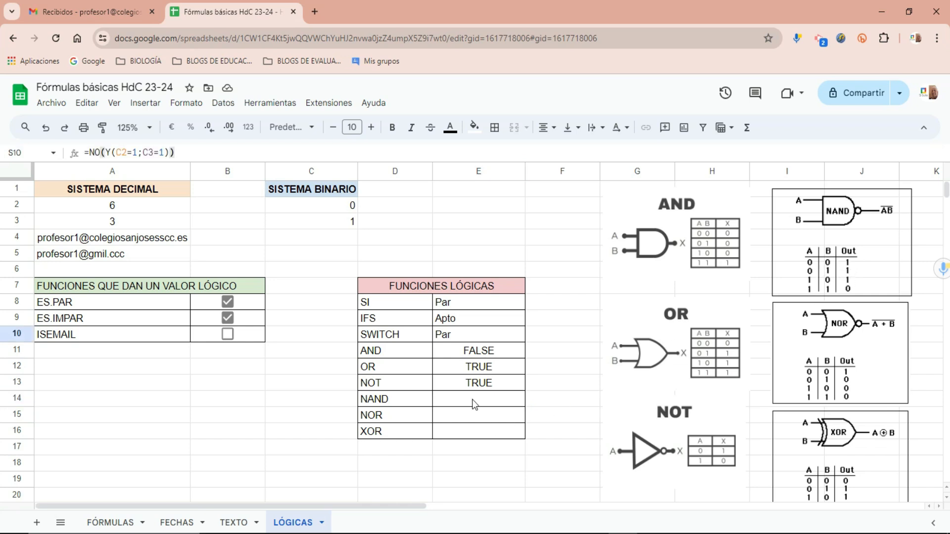
pyautogui.click(472, 399)
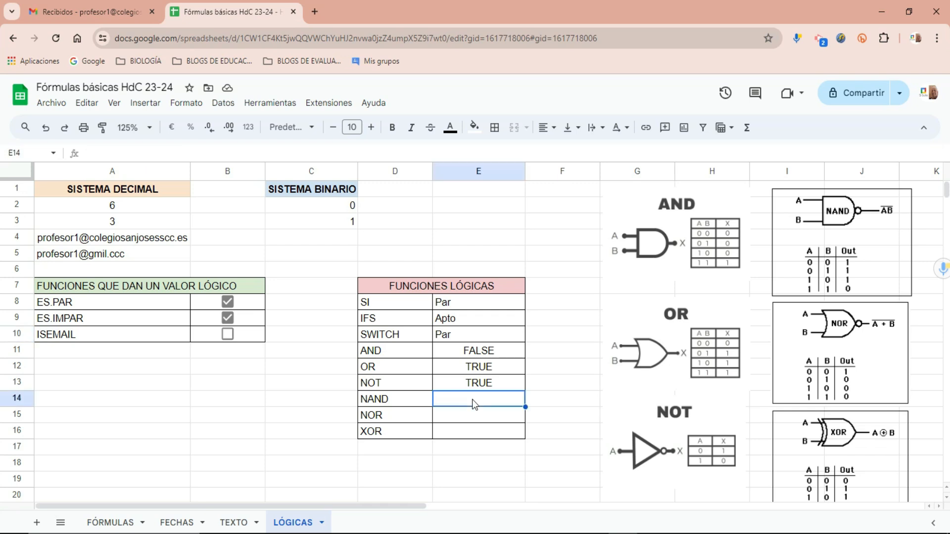
pyautogui.click(747, 128)
pyautogui.moveTo(785, 353)
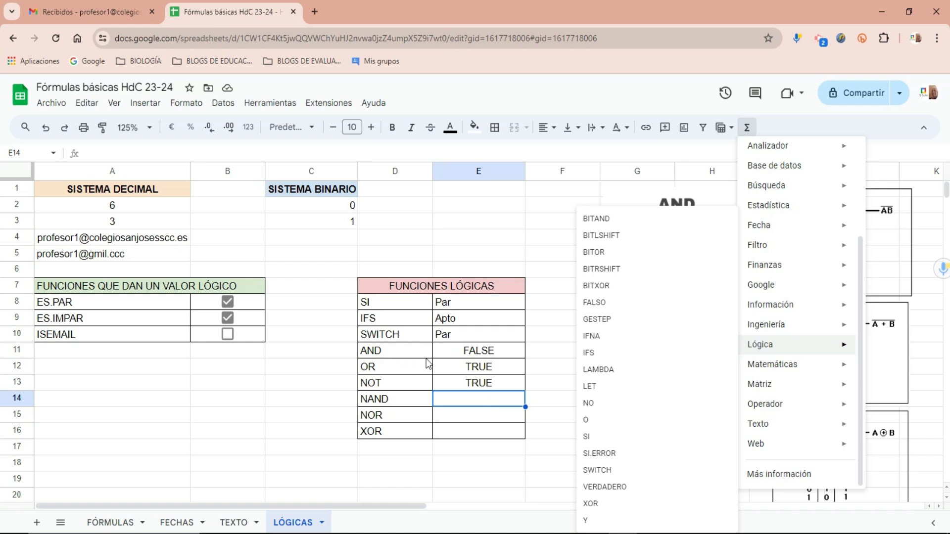
pyautogui.click(600, 401)
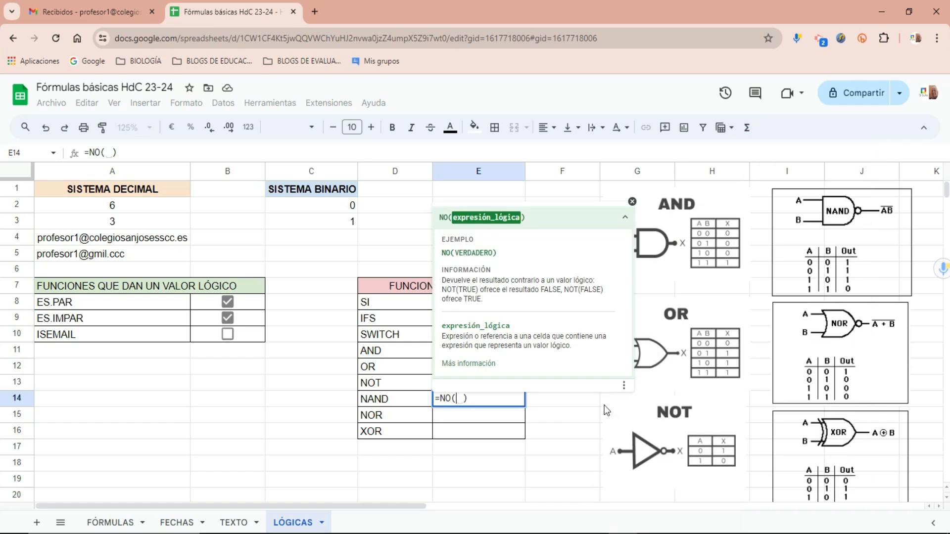
pyautogui.write('y')
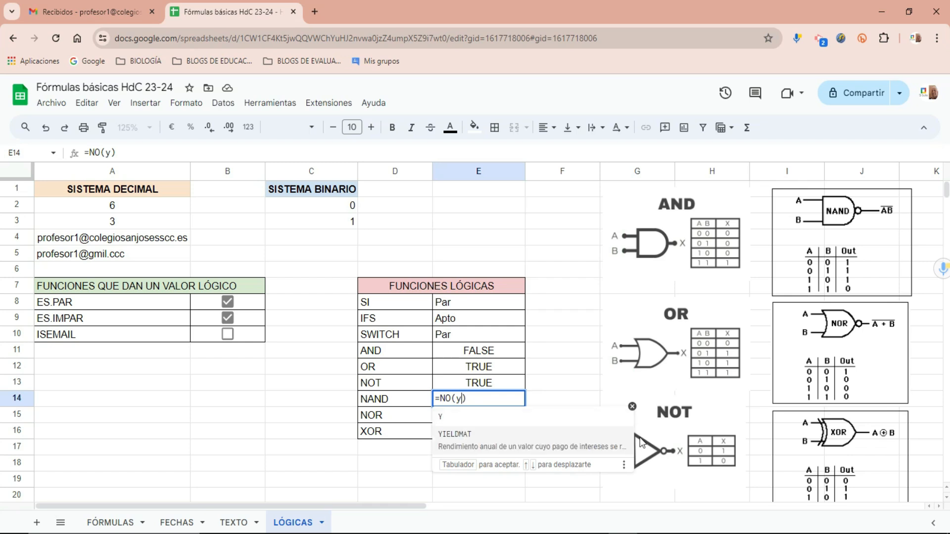
pyautogui.click(510, 420)
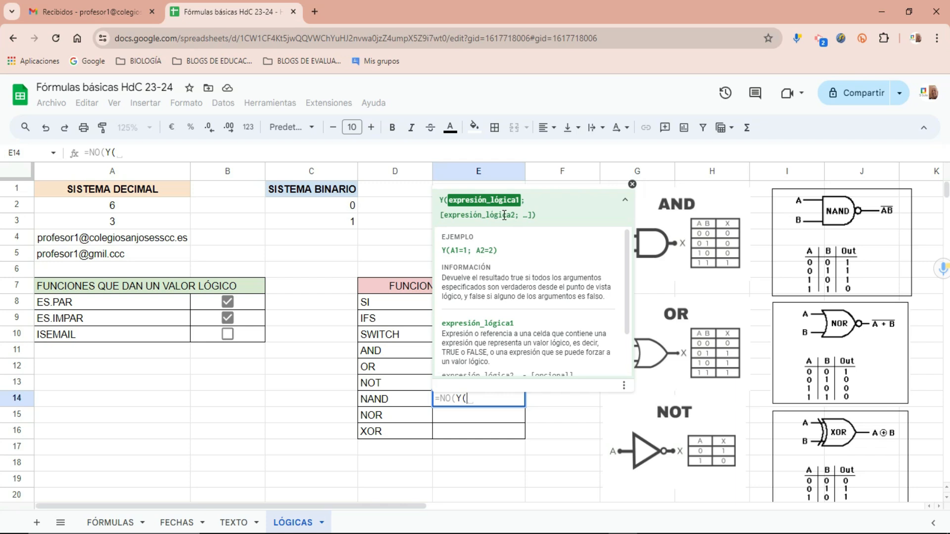
# Complete the NAND formula in E14 with the conditions C2=1 and C3=1, as =NO(Y(C2=1;C3=1)).
pyautogui.click(344, 212)
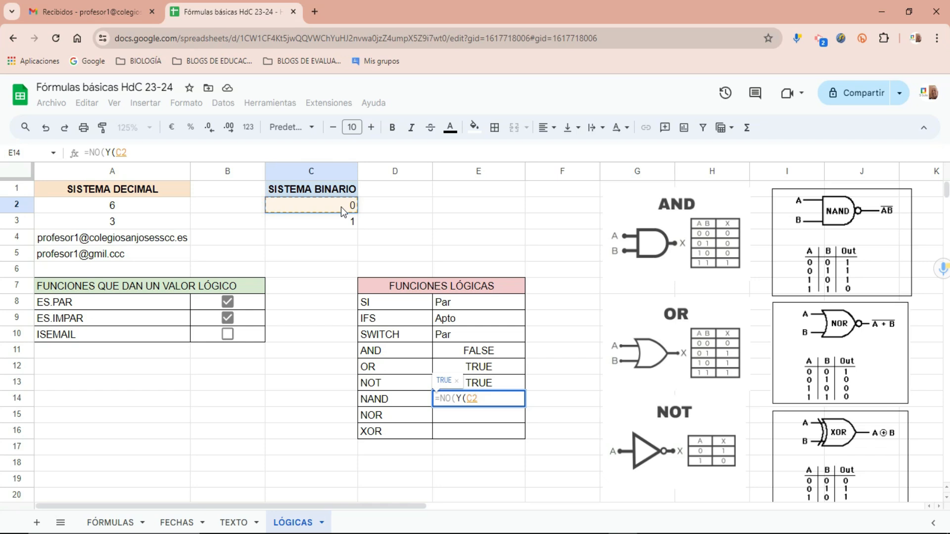
pyautogui.write('=1')
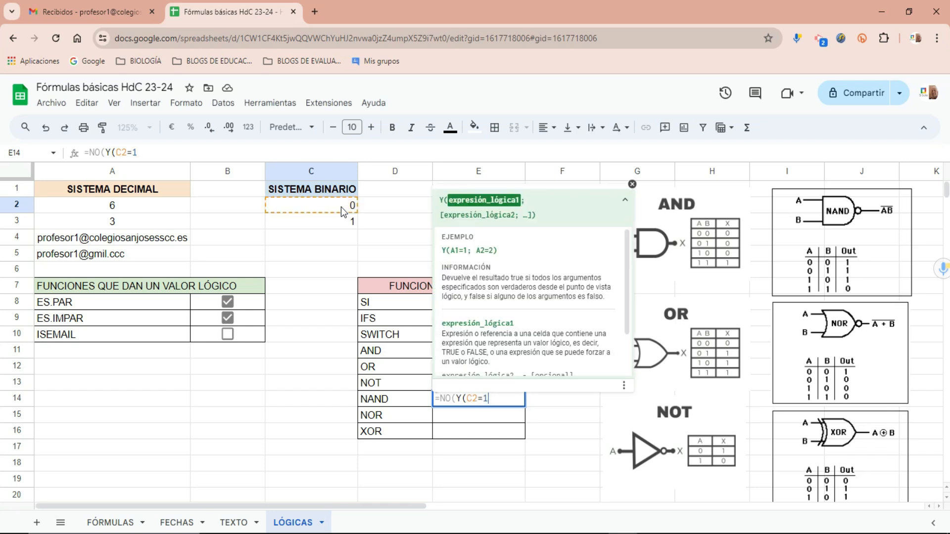
pyautogui.write(';')
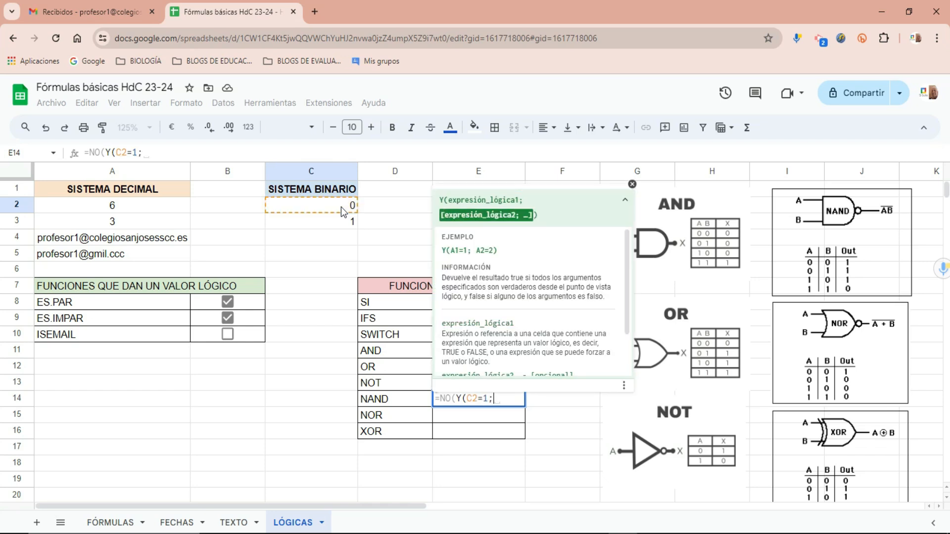
pyautogui.click(322, 225)
pyautogui.write('=1')
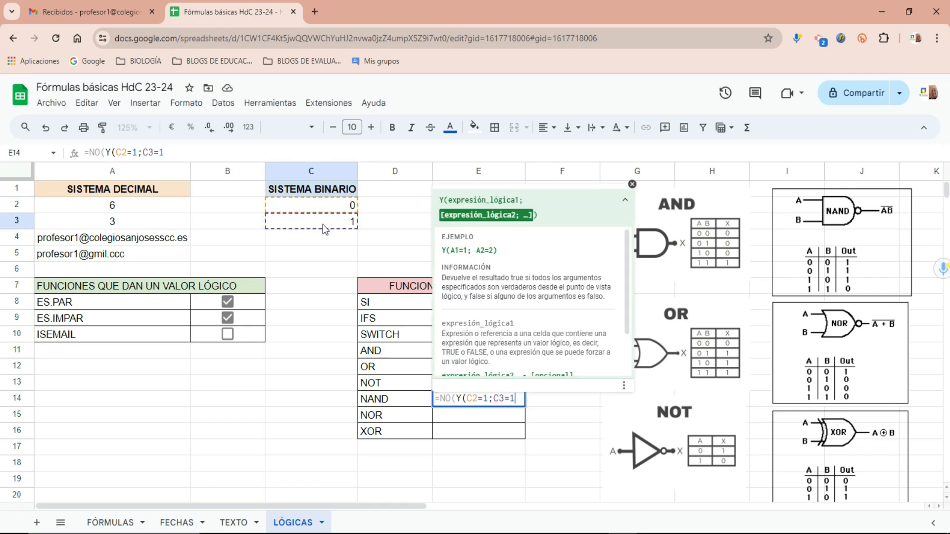
pyautogui.write(')')
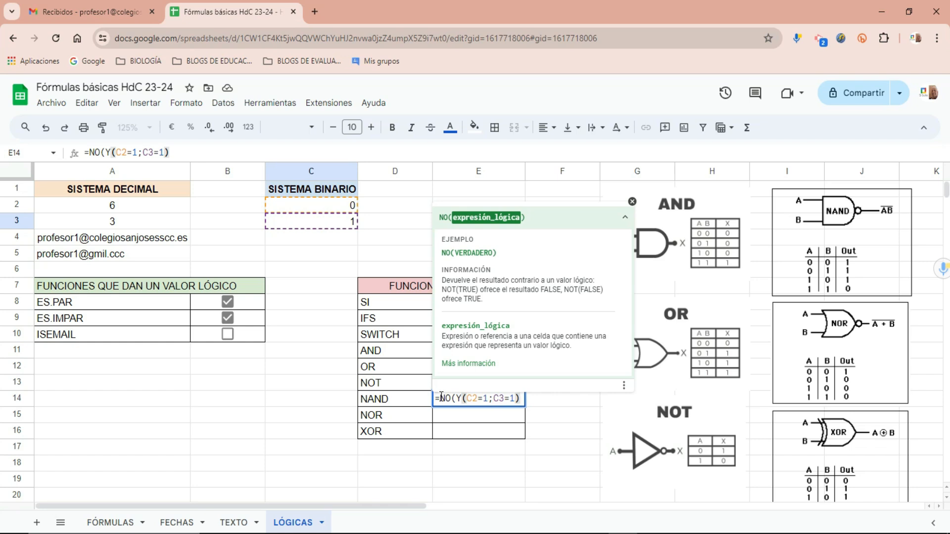
pyautogui.moveTo(441, 397); pyautogui.dragTo(452, 398)
pyautogui.moveTo(456, 399); pyautogui.dragTo(514, 398)
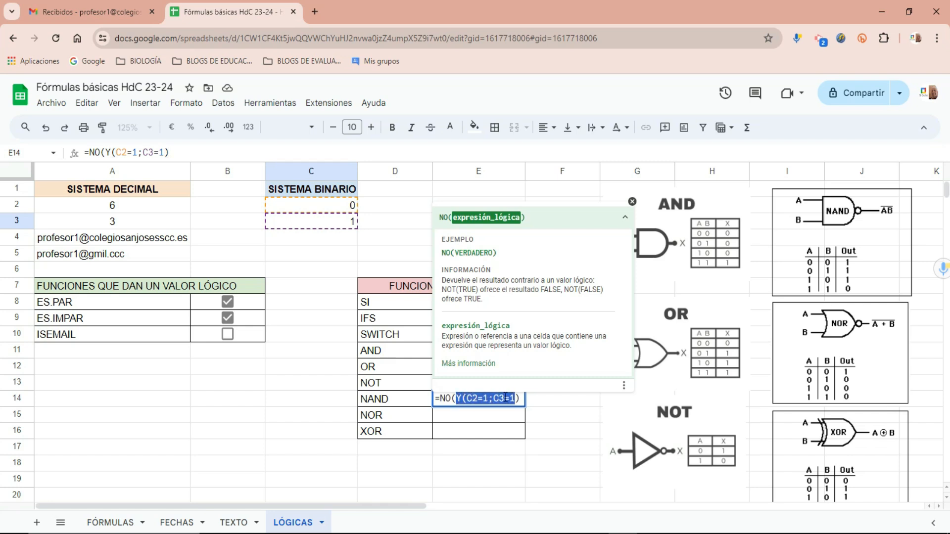
pyautogui.moveTo(441, 398); pyautogui.dragTo(514, 401)
pyautogui.moveTo(442, 399); pyautogui.dragTo(452, 399)
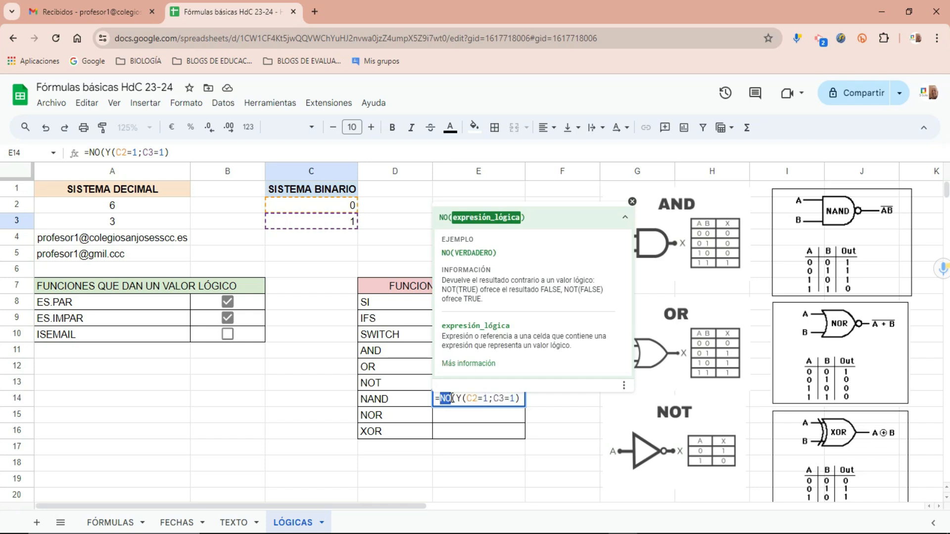
pyautogui.press('Return')
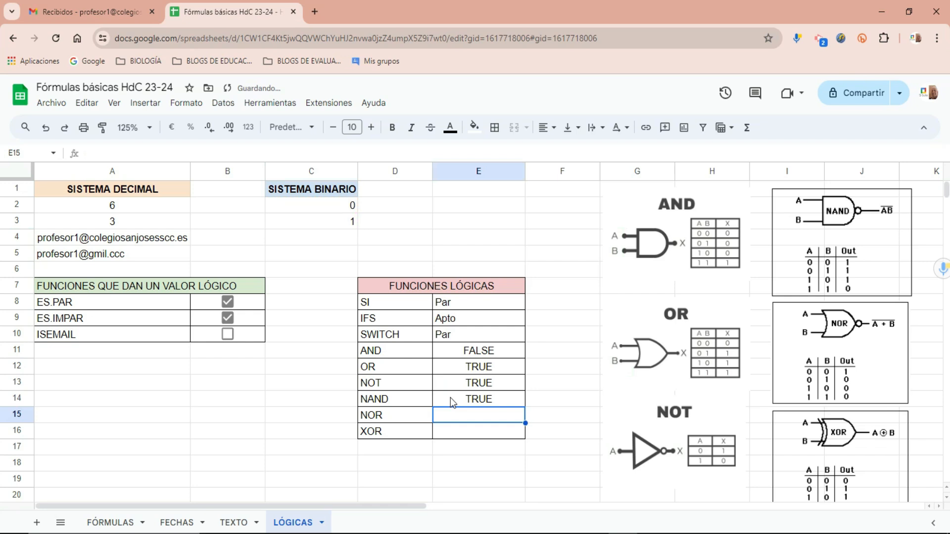
# Test the NAND formula in E14 by setting C3 to 0 and back to 1 while C2 is 0.
pyautogui.click(476, 402)
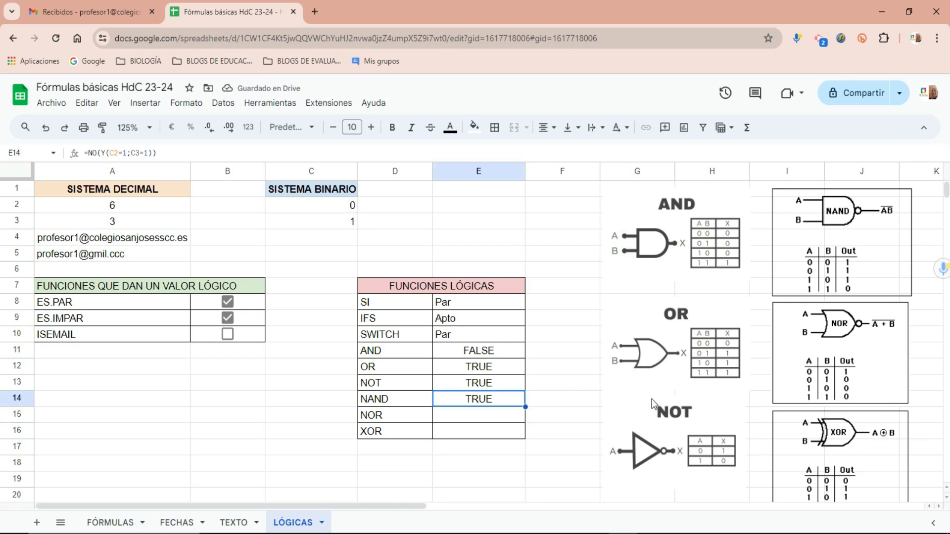
pyautogui.click(316, 222)
pyautogui.write('0')
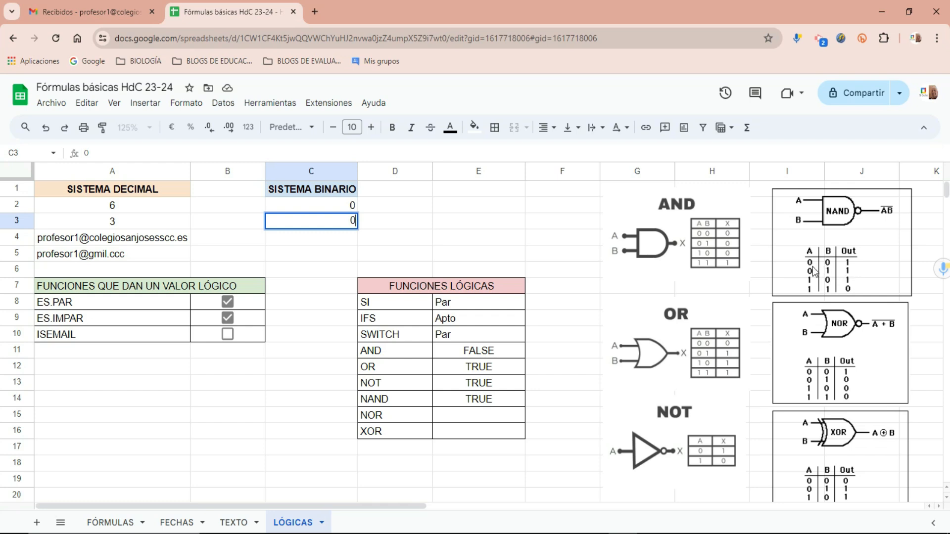
pyautogui.click(350, 236)
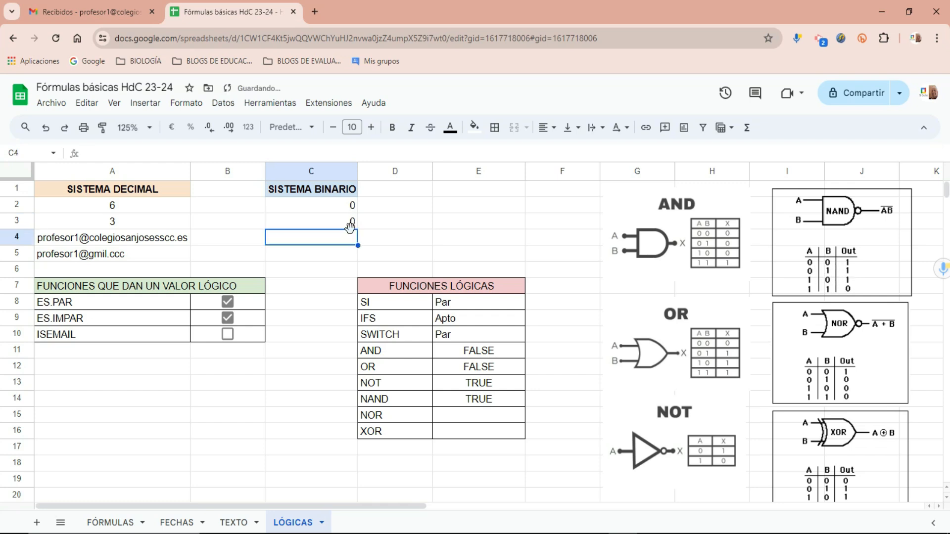
pyautogui.click(351, 224)
pyautogui.write('1')
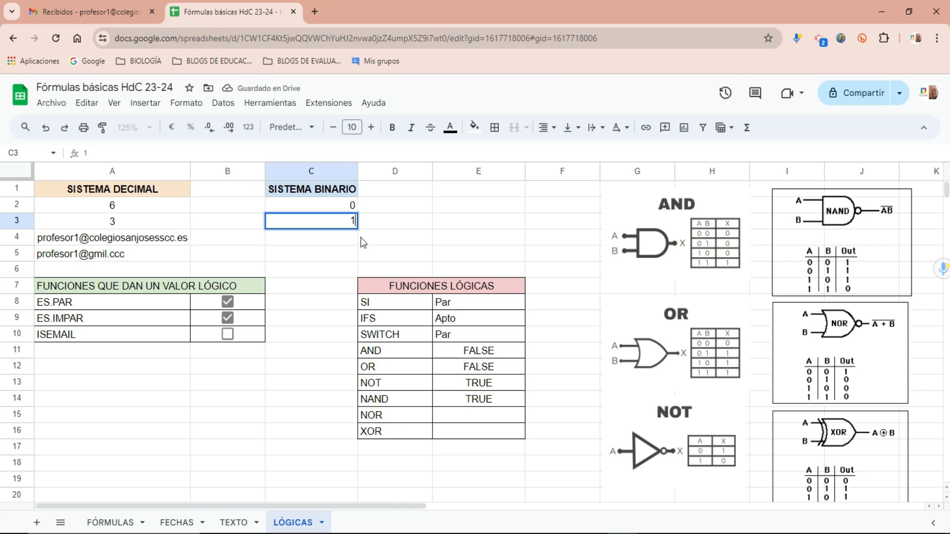
pyautogui.press('Return')
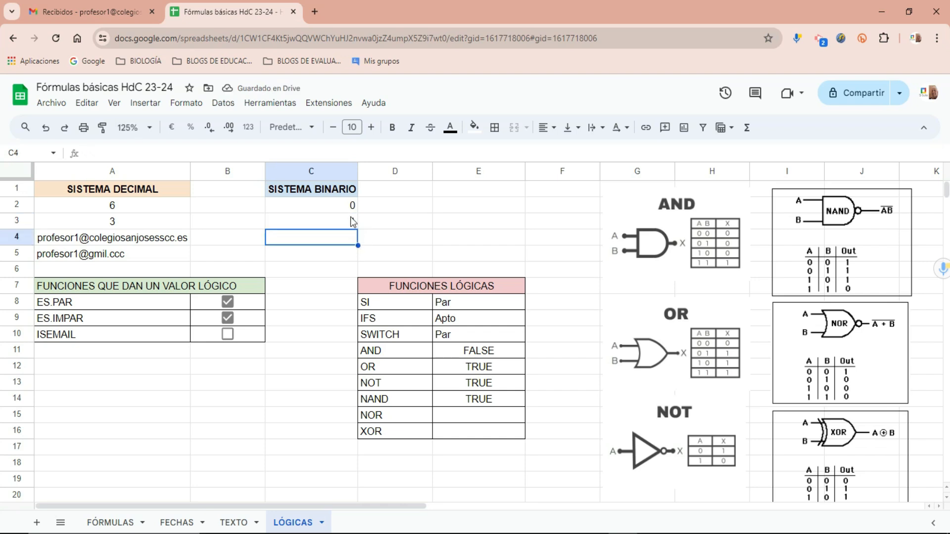
# Set C3 to 0 and C2 to 1 to test the NAND formula with only the first input active.
pyautogui.click(352, 223)
pyautogui.write('0')
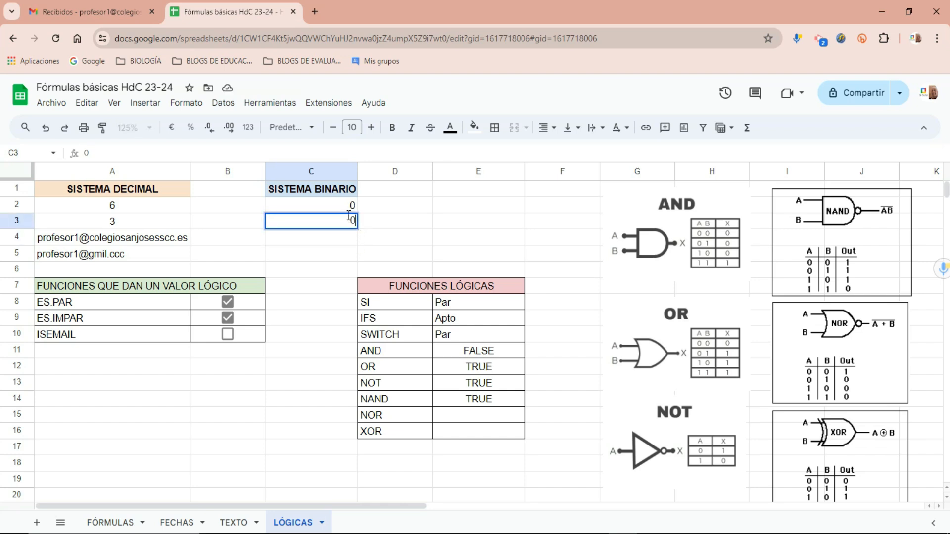
pyautogui.click(350, 210)
pyautogui.write('1')
pyautogui.press('Return')
pyautogui.click(368, 246)
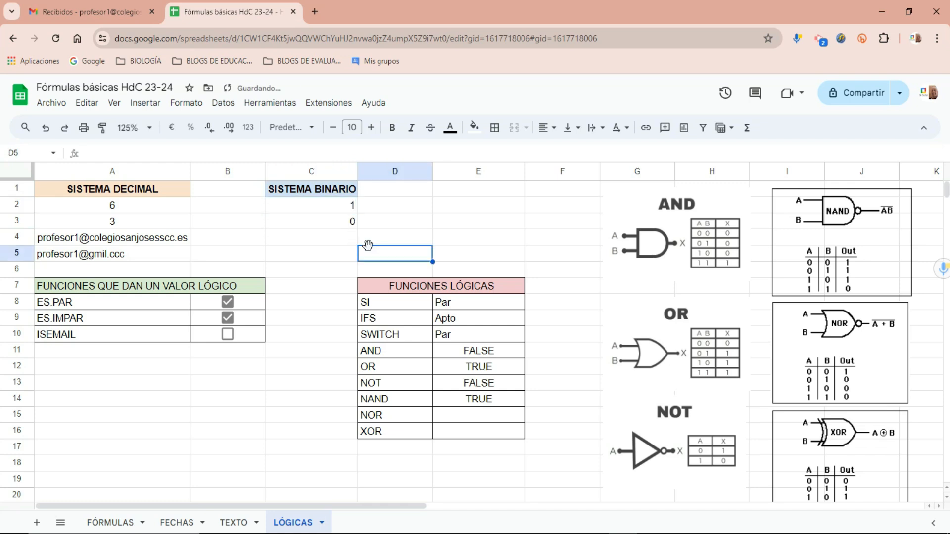
# Set the binary input in C3 to 1 and check the NAND formula in E14 with both inputs active.
pyautogui.click(352, 210)
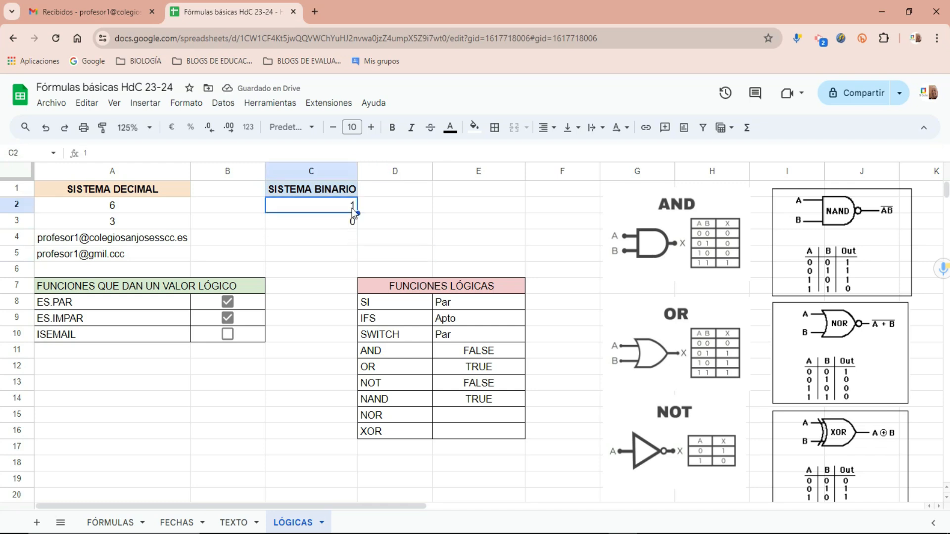
pyautogui.moveTo(357, 213); pyautogui.dragTo(354, 227)
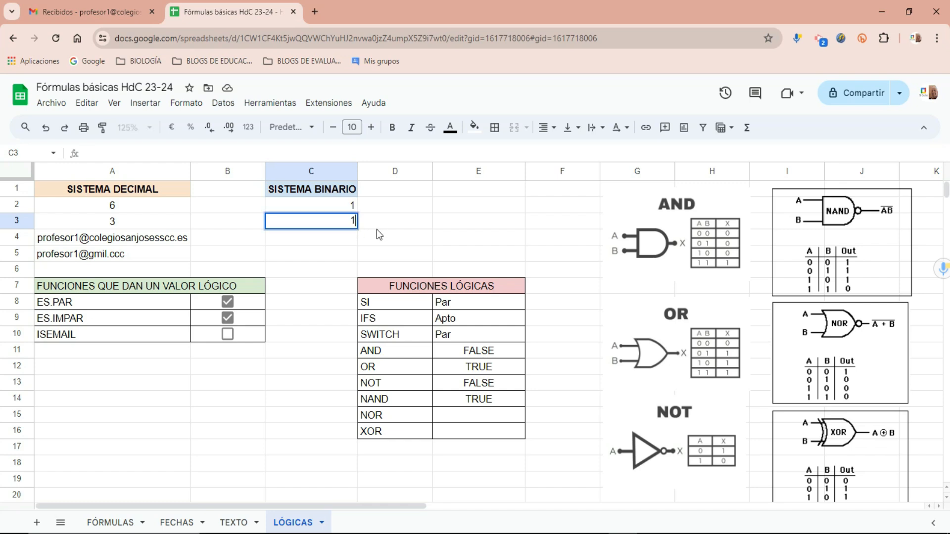
pyautogui.click(391, 237)
pyautogui.click(456, 399)
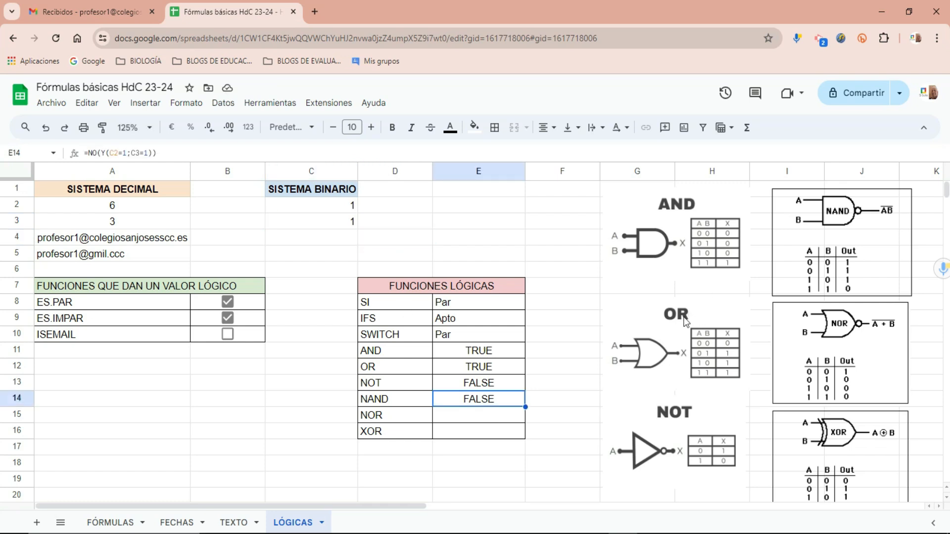
# Start the NOR formula in E15 by nesting the O function inside NO.
pyautogui.click(478, 415)
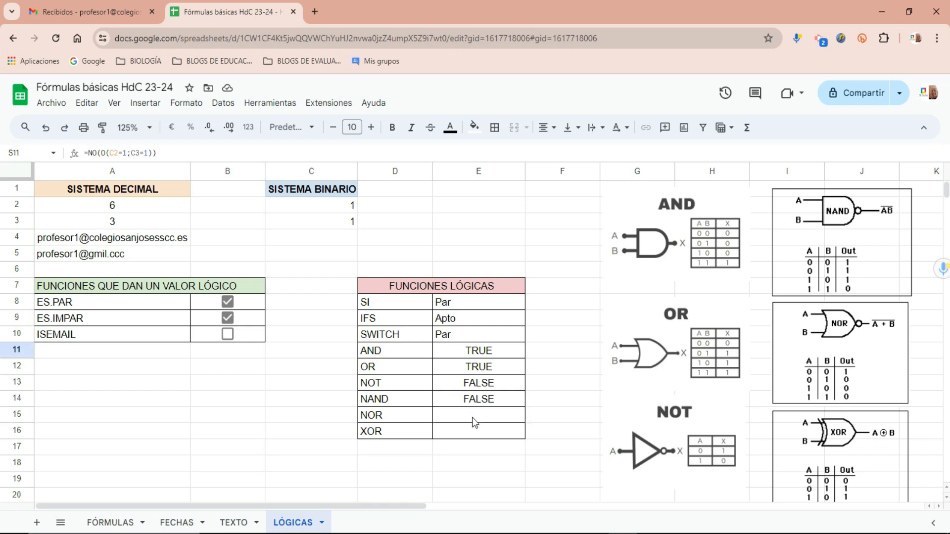
pyautogui.click(474, 422)
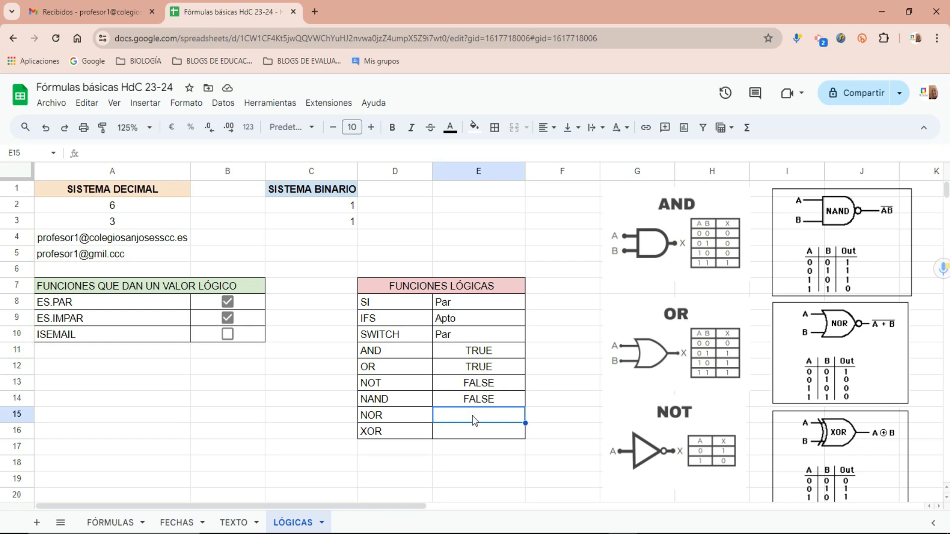
pyautogui.write('=NO(')
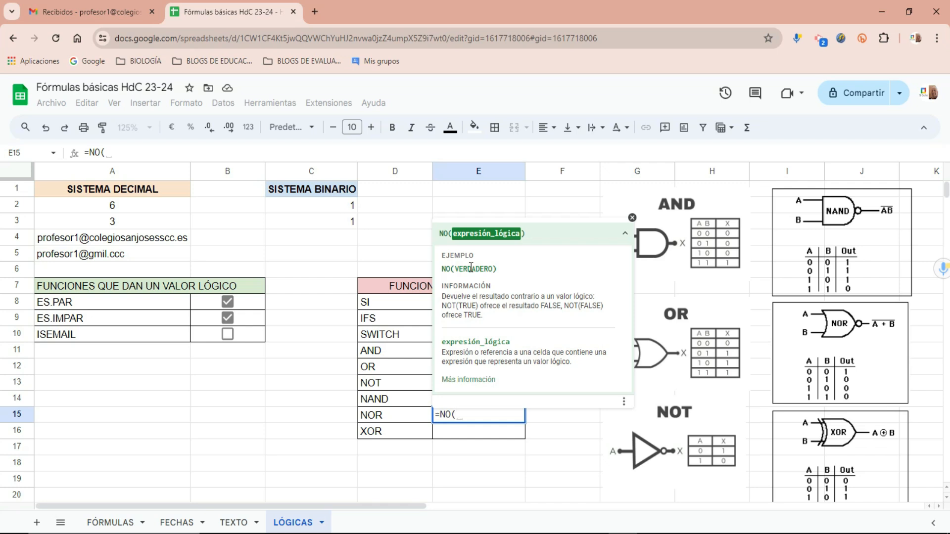
pyautogui.write('o')
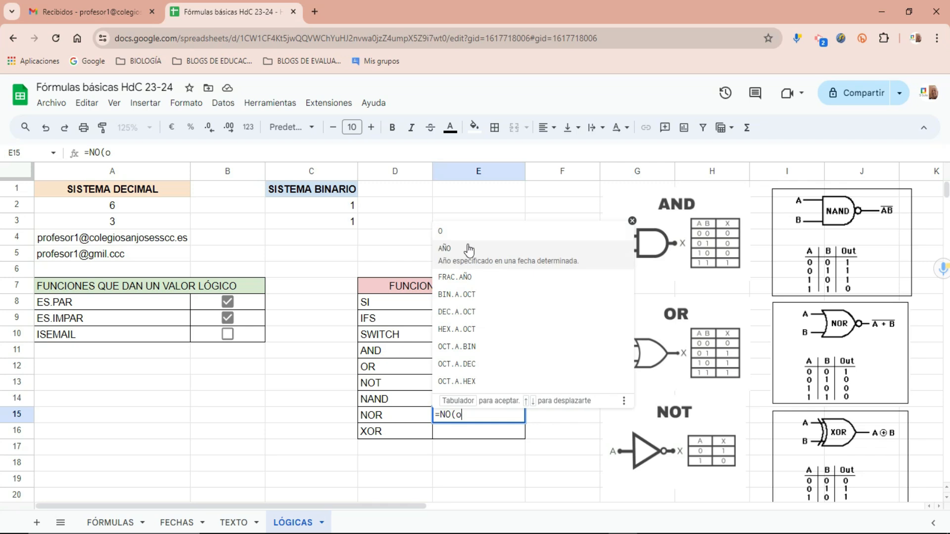
pyautogui.click(473, 232)
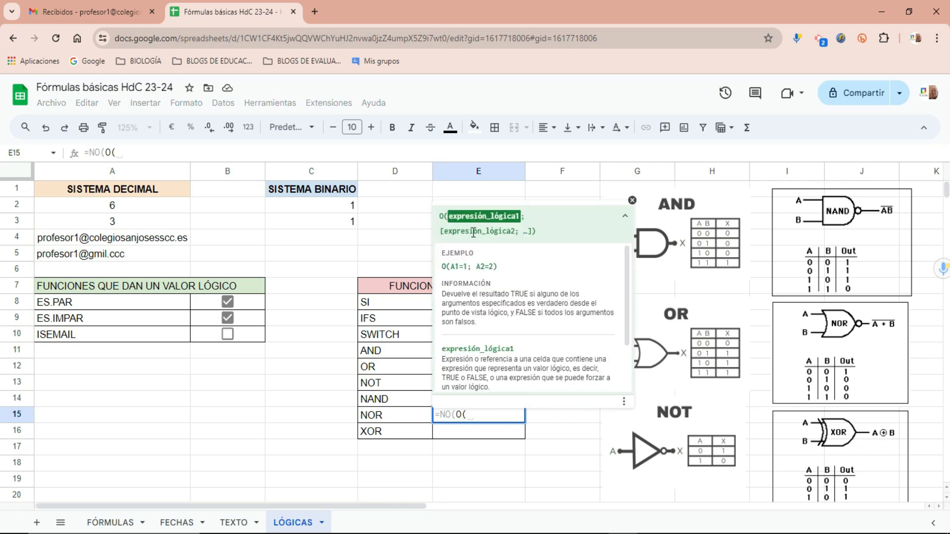
# Complete the NOR formula in E15 with the conditions C2=1 and C3=1, as =NO(O(C2=1;C3=1)).
pyautogui.click(351, 208)
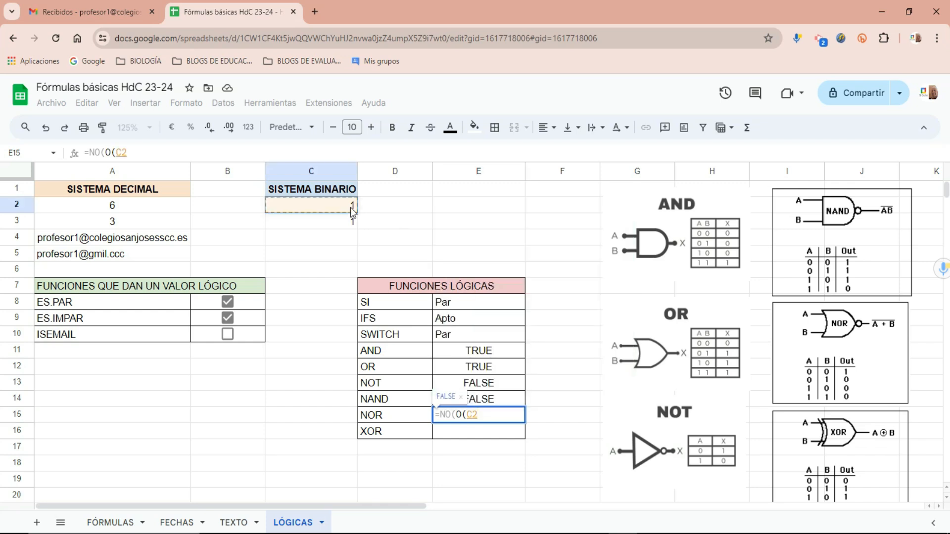
pyautogui.write('=1')
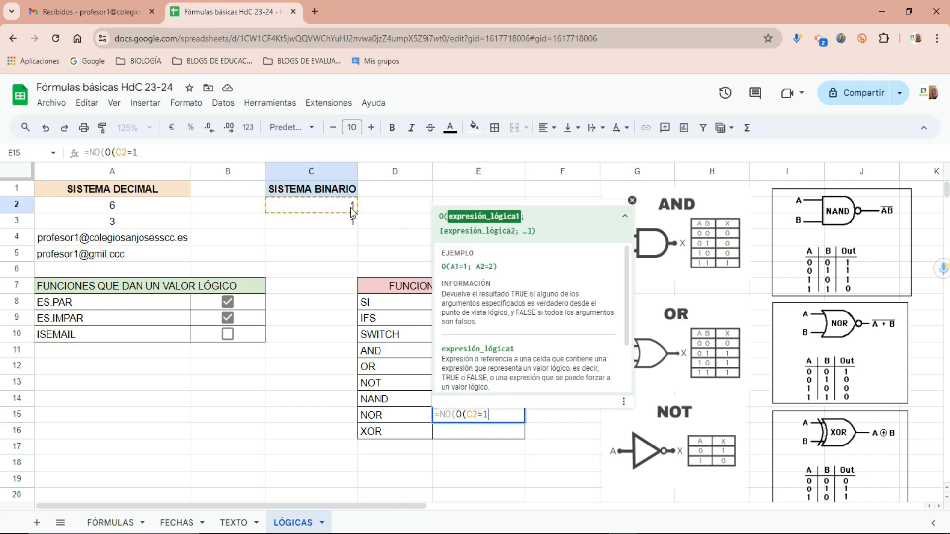
pyautogui.write(';')
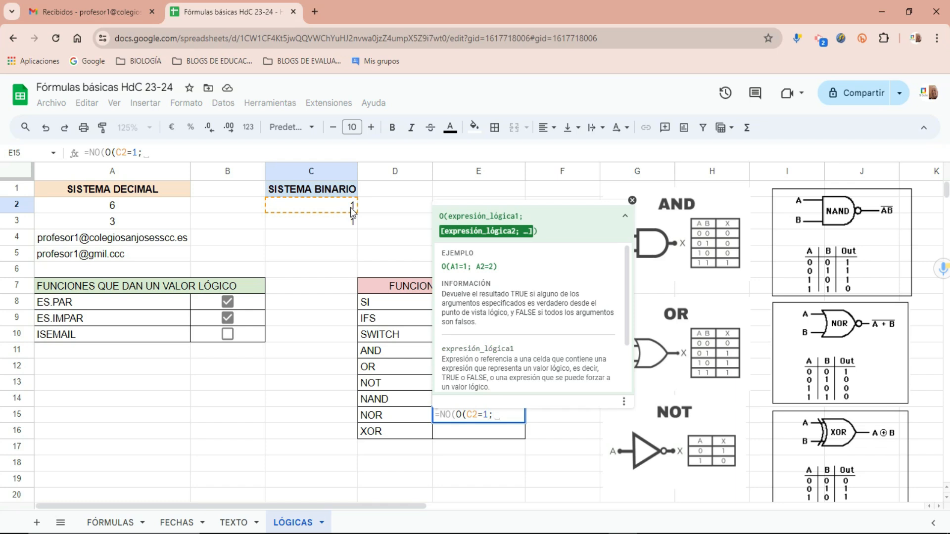
pyautogui.click(350, 226)
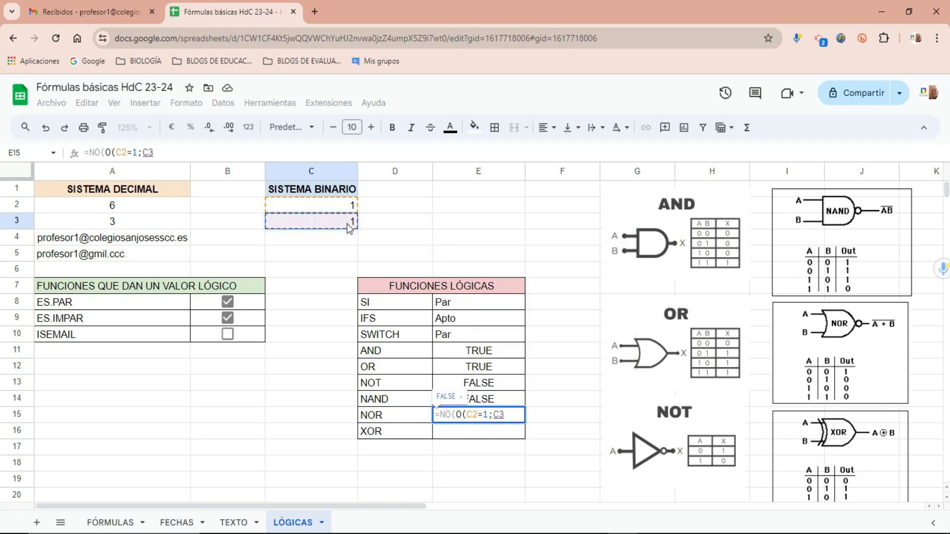
pyautogui.write('=1')
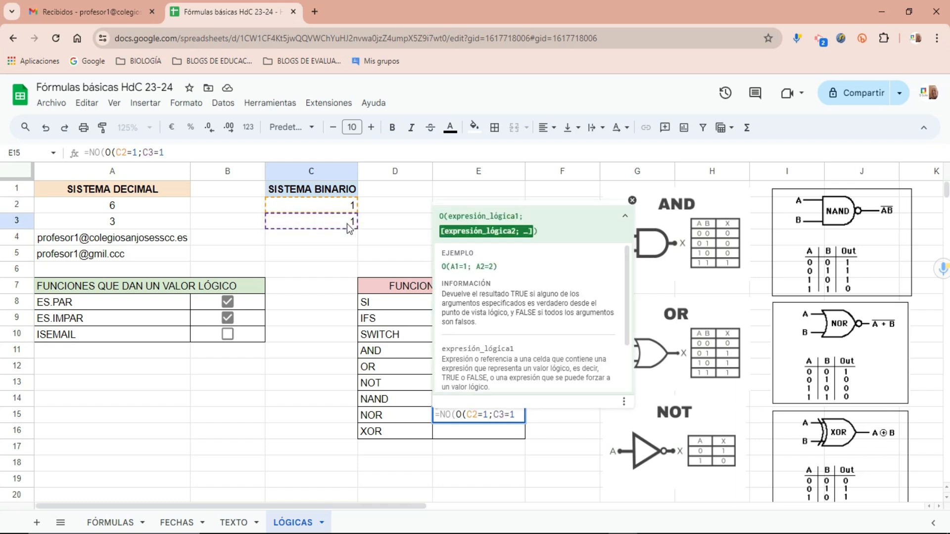
pyautogui.write(')')
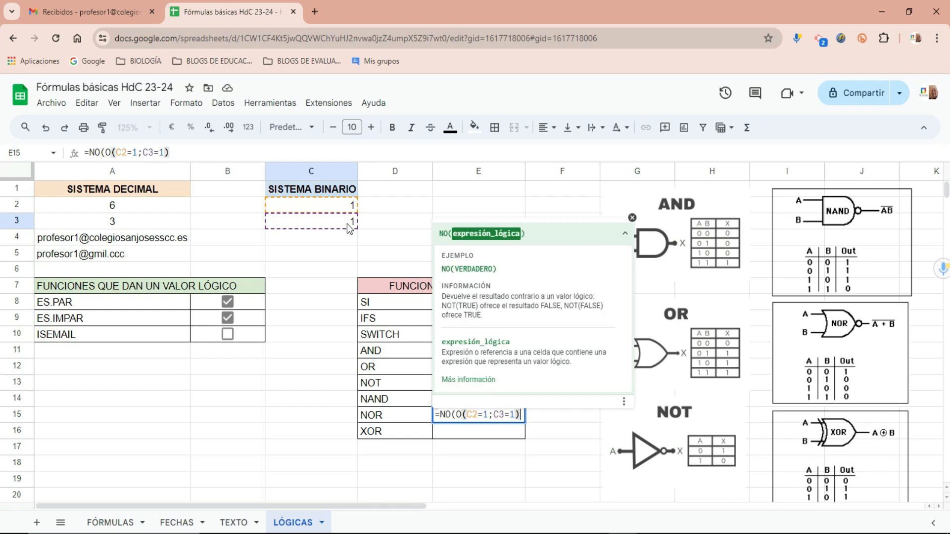
pyautogui.press('Return')
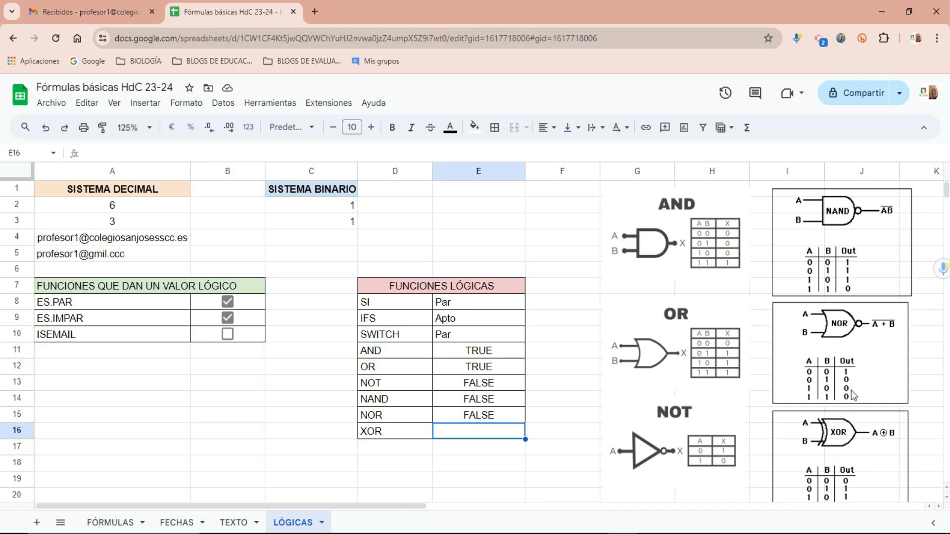
# Set the binary input in C3 to 0 to test the NOR formula with only the first input active.
pyautogui.click(354, 224)
pyautogui.write('0')
pyautogui.click(358, 229)
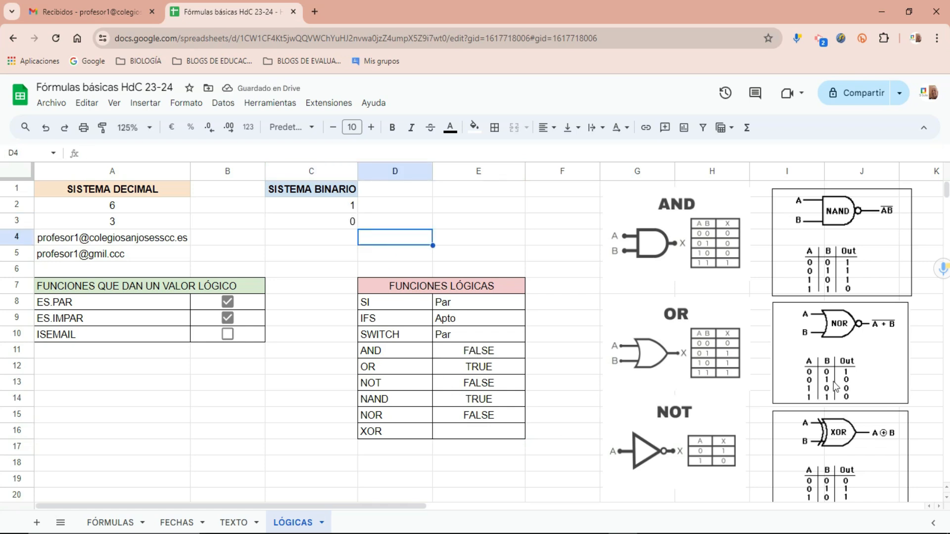
# Set C2 to 0 and C3 to 1 to test the NOR formula with only the second input active.
pyautogui.click(354, 208)
pyautogui.write('0')
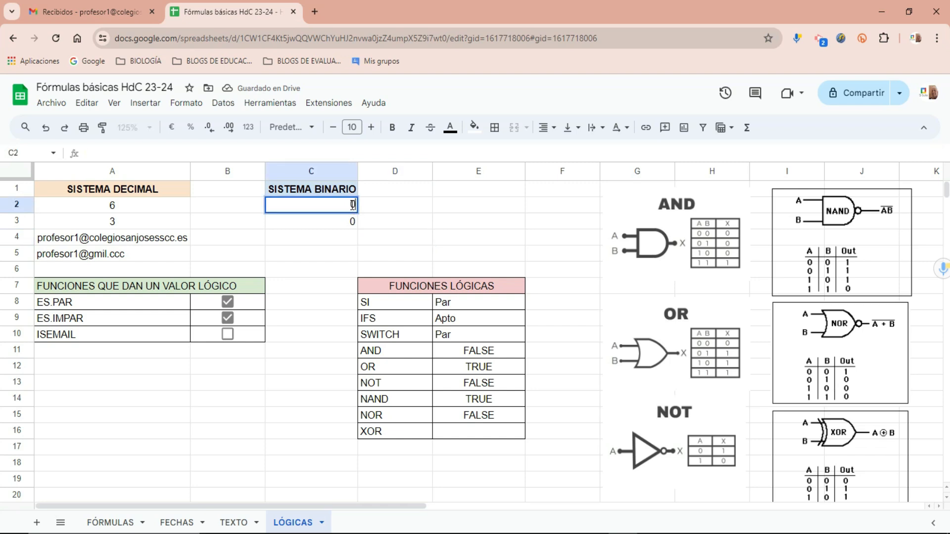
pyautogui.click(354, 227)
pyautogui.write('1')
pyautogui.click(379, 238)
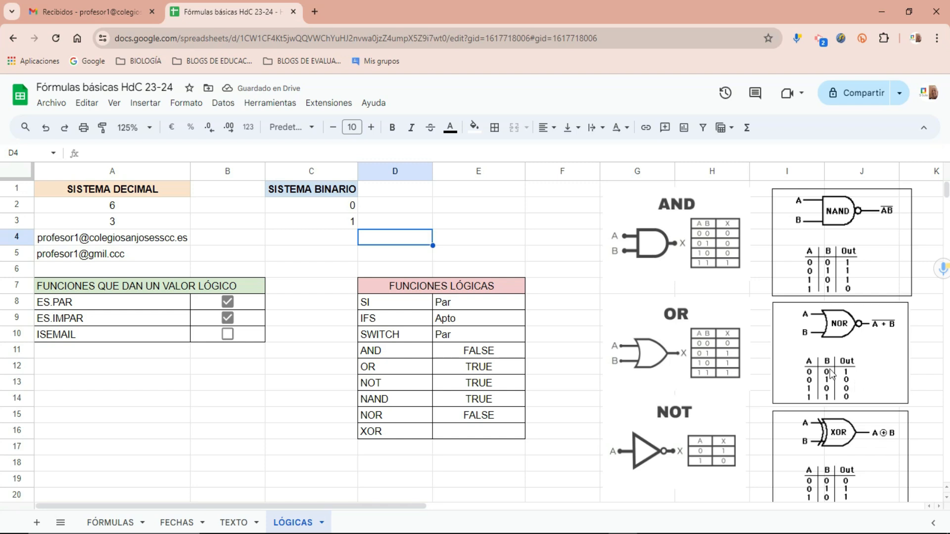
# Set C3 to 0 to test the NOR formula in E15 with both inputs inactive.
pyautogui.click(353, 223)
pyautogui.write('0')
pyautogui.click(385, 234)
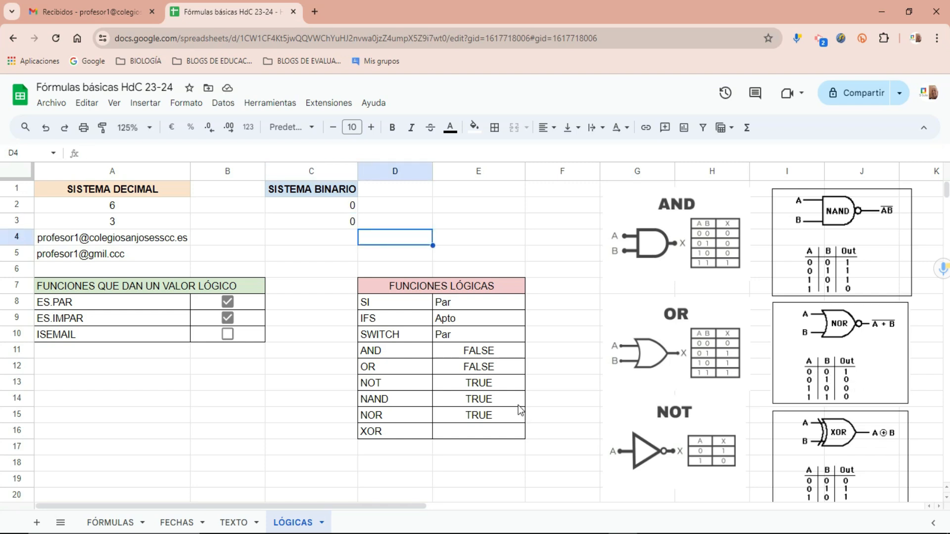
# Review the XOR truth table and insert the logical function XOR in E16.
pyautogui.click(474, 431)
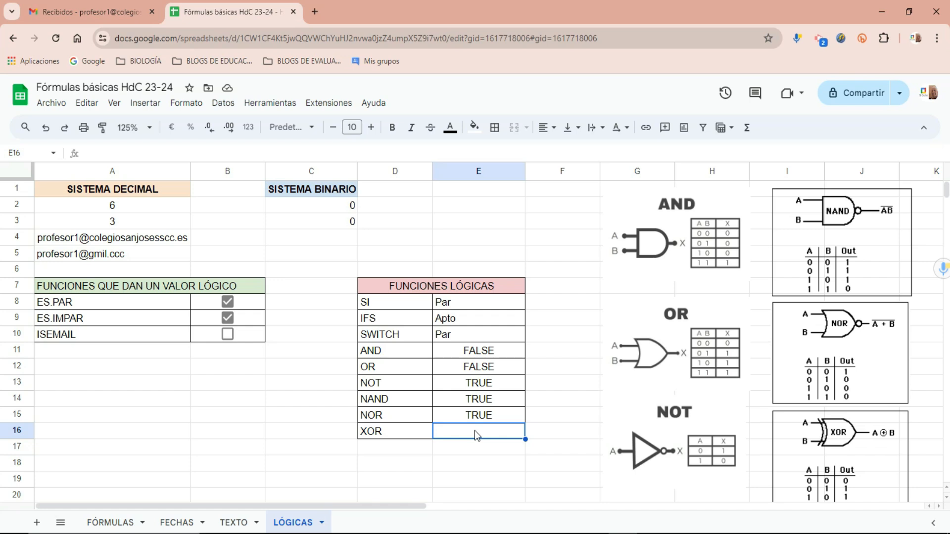
pyautogui.scroll(-2, 890, 444)
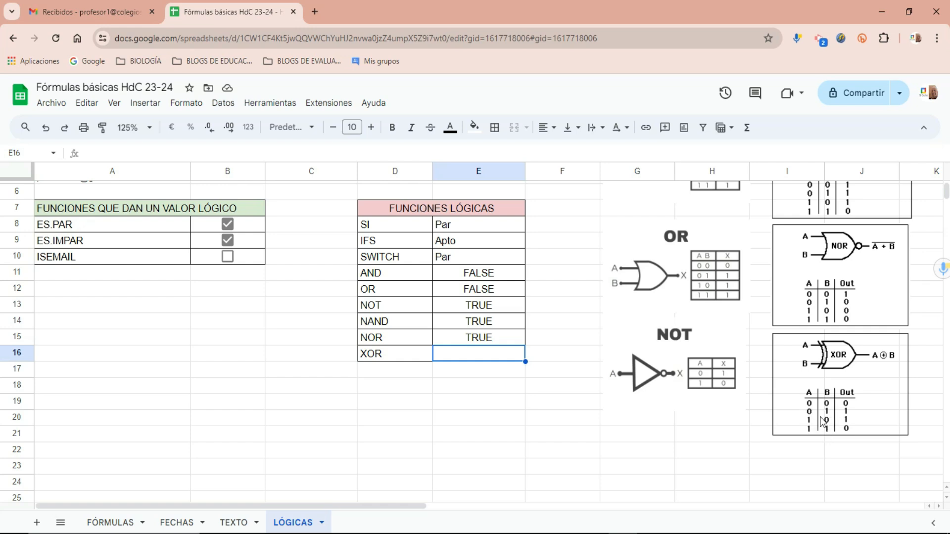
pyautogui.scroll(3, 818, 421)
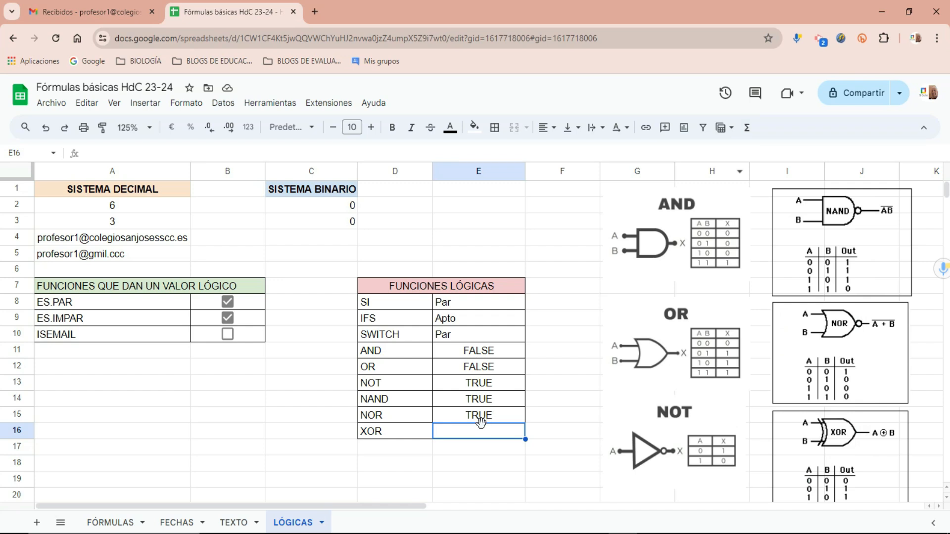
pyautogui.click(746, 127)
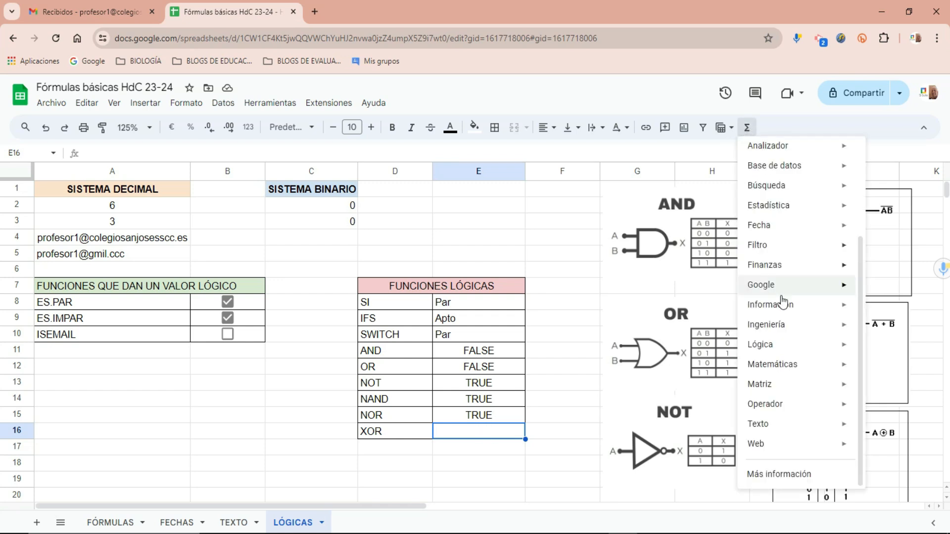
pyautogui.moveTo(797, 343)
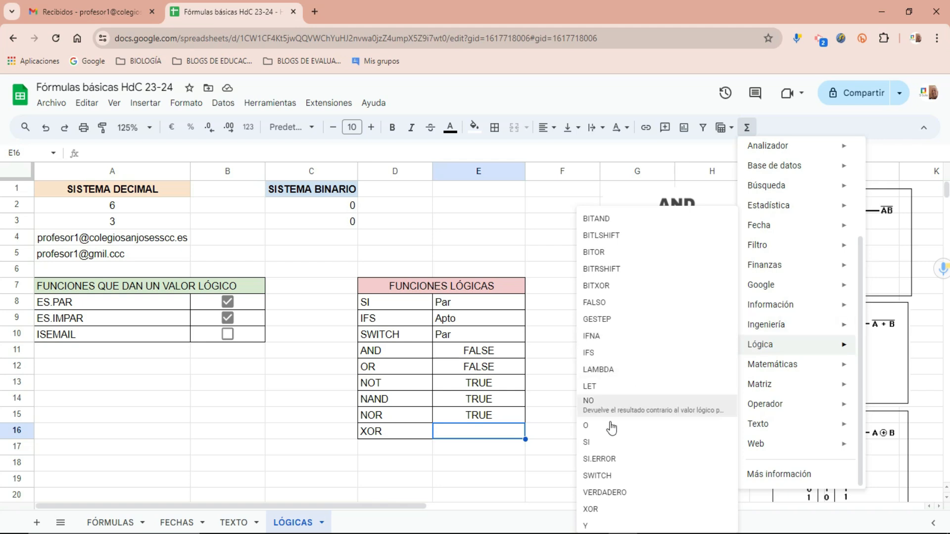
pyautogui.click(593, 502)
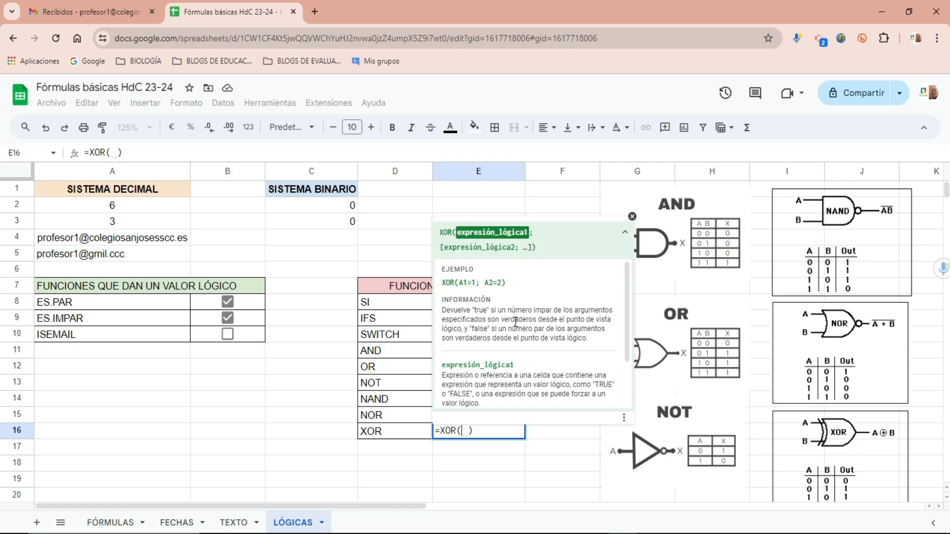
# Complete the formula in E16 with the conditions C2=1 and C3=1, as =XOR(C2=1;C3=1).
pyautogui.click(337, 210)
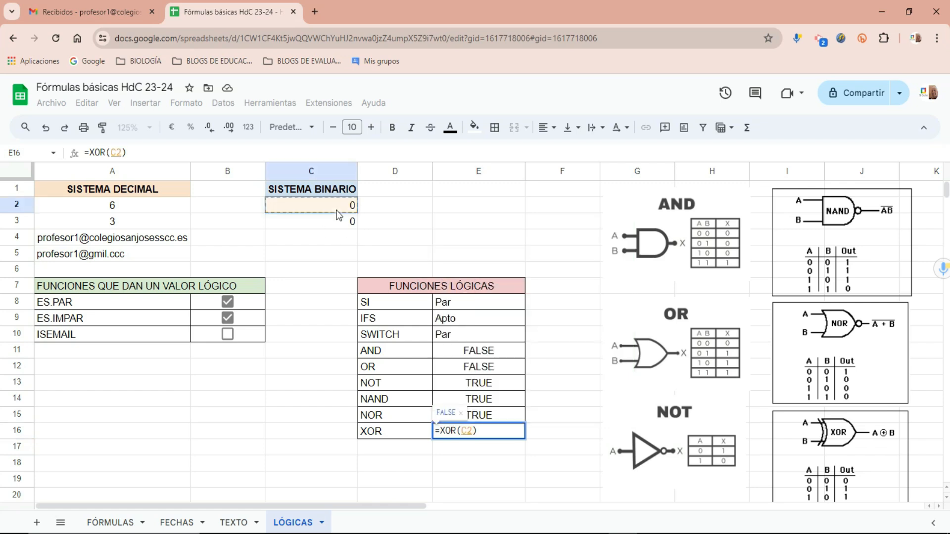
pyautogui.write('=1')
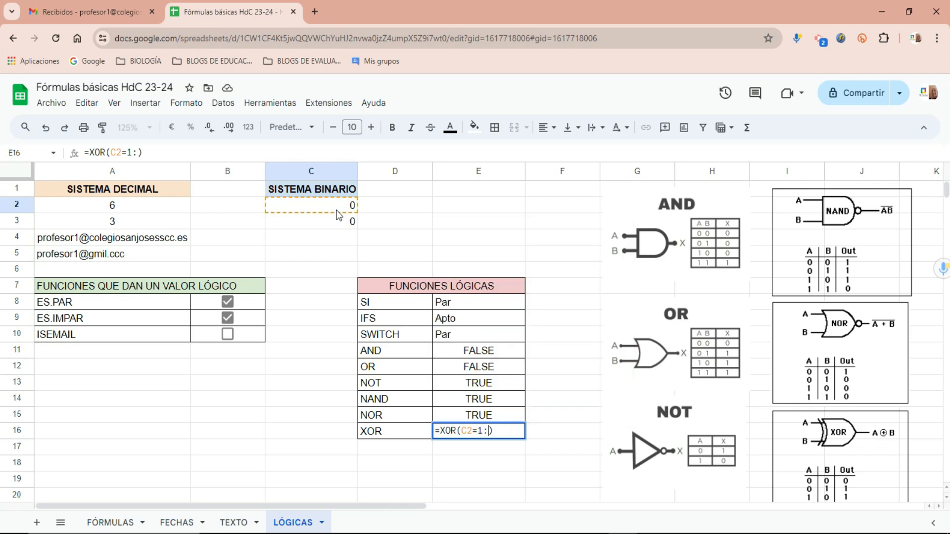
pyautogui.write(';')
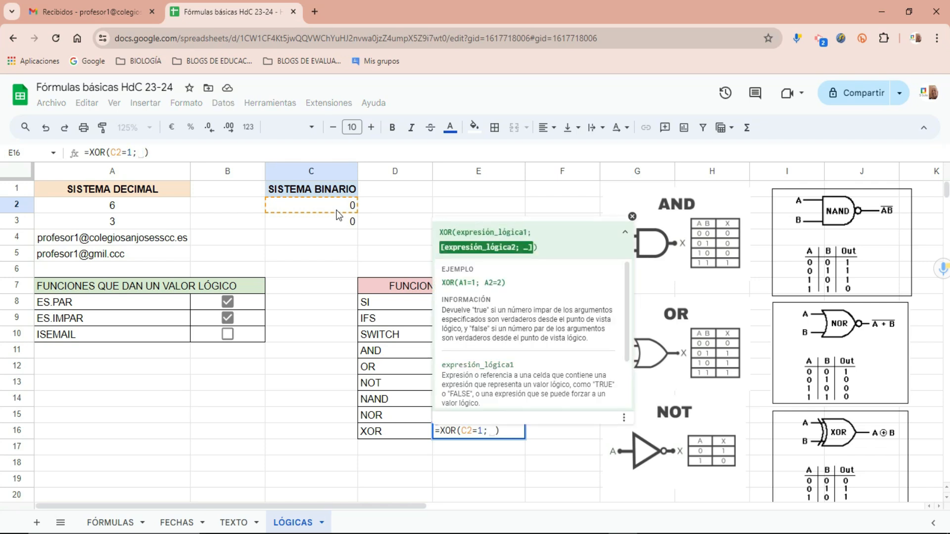
pyautogui.click(338, 227)
pyautogui.write('=1')
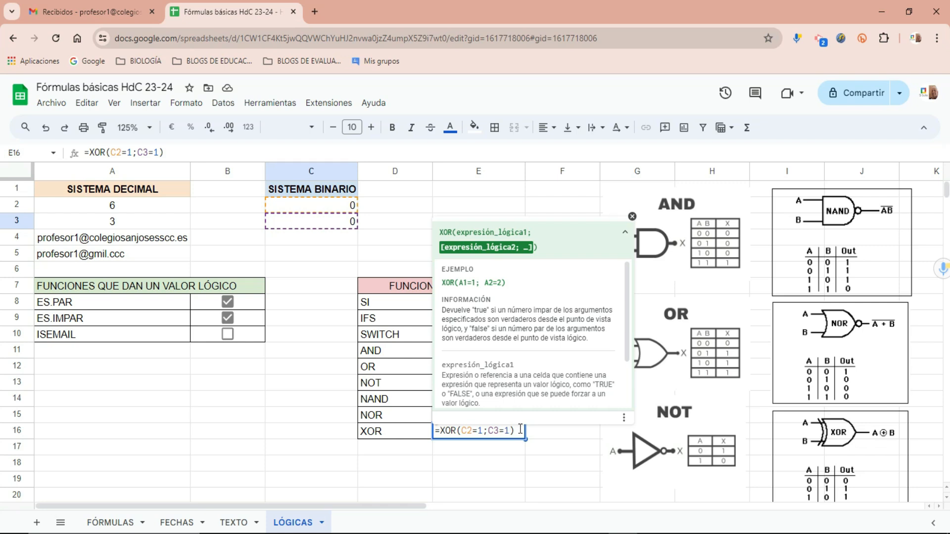
pyautogui.press('Return')
pyautogui.click(510, 432)
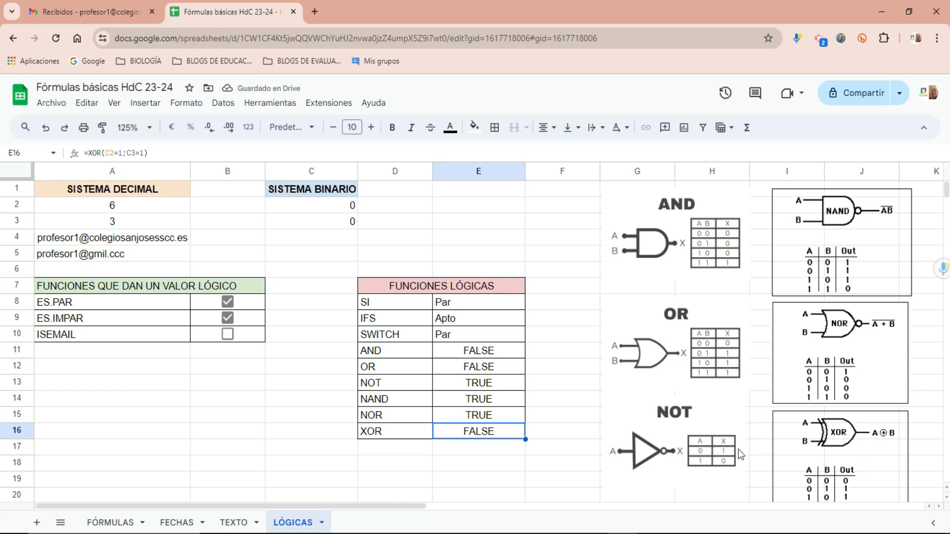
# Move the XOR truth table image next to the AND–XOR rows in columns B–C and set C3 to 1 to test the XOR formula.
pyautogui.click(802, 453)
pyautogui.moveTo(841, 456); pyautogui.dragTo(308, 395)
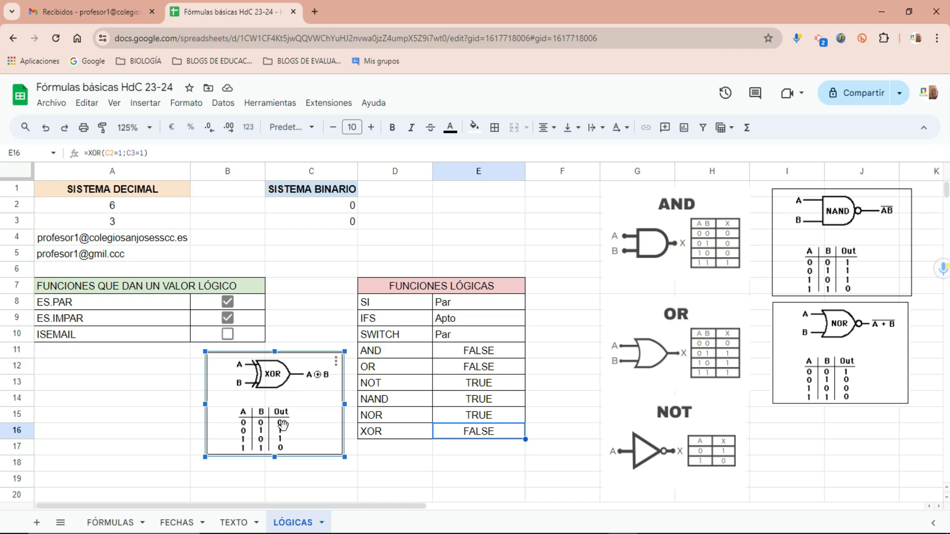
pyautogui.click(352, 223)
pyautogui.write('1')
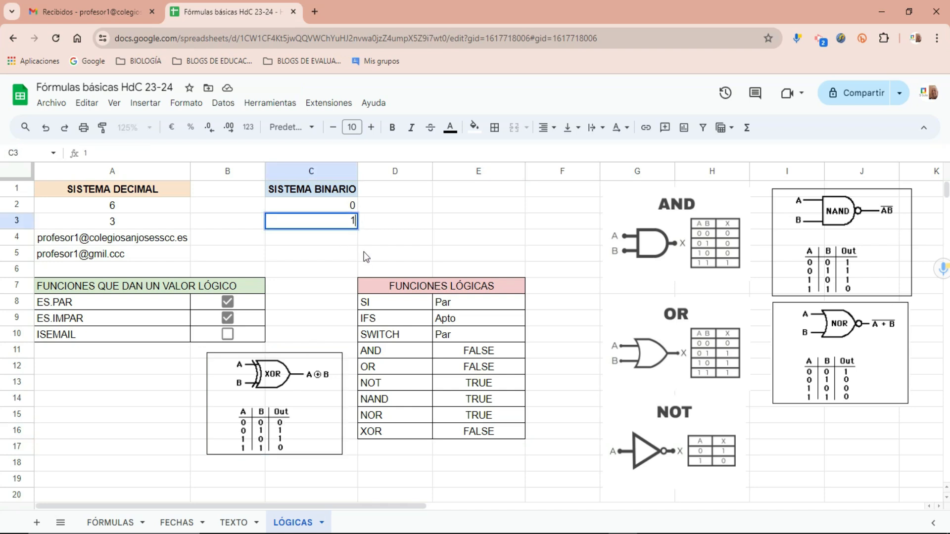
pyautogui.click(486, 435)
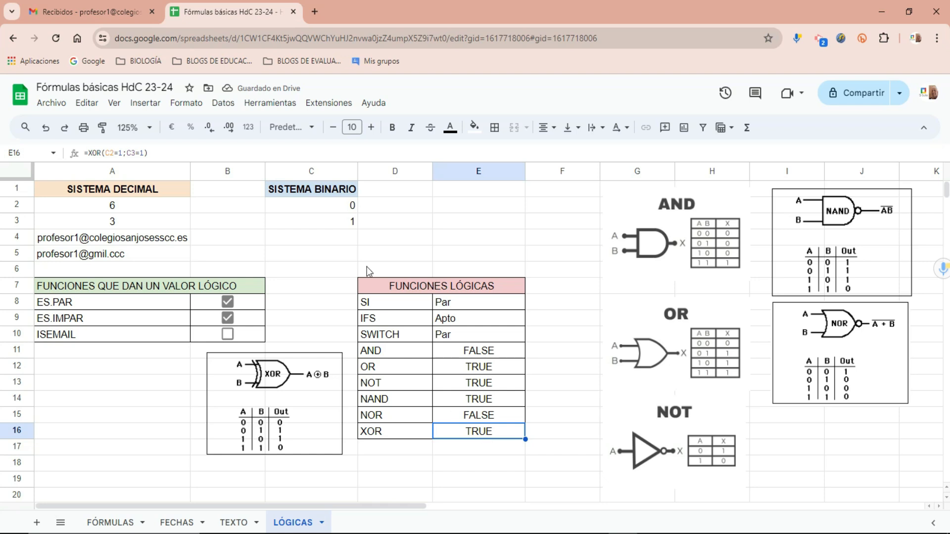
# Set C2 to 1 and C3 to 0 to test the XOR formula in E16 with only the first input active.
pyautogui.click(345, 207)
pyautogui.write('1')
pyautogui.press('Return')
pyautogui.write('0')
pyautogui.click(440, 451)
pyautogui.click(487, 433)
# Set C3 to 1 to test the XOR formula in E16 with both inputs active.
pyautogui.click(353, 225)
pyautogui.write('1')
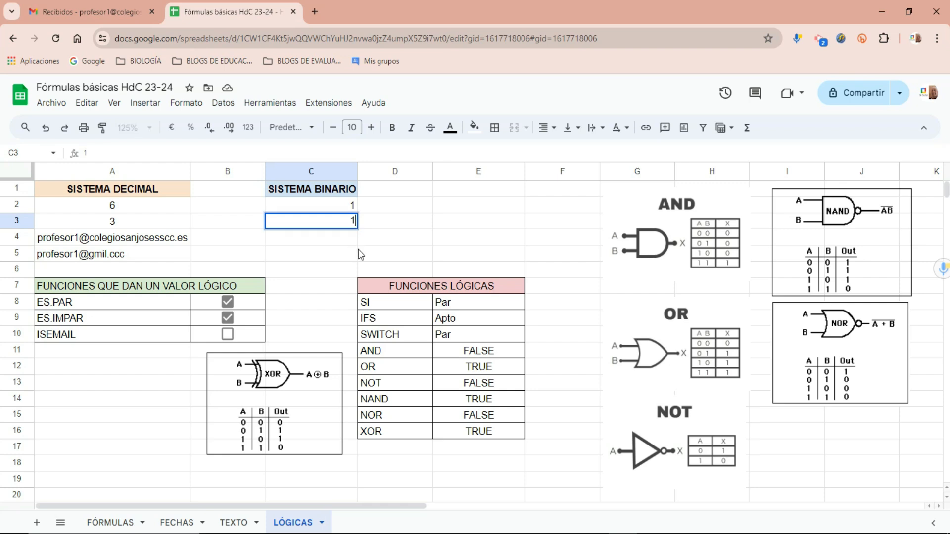
pyautogui.click(356, 251)
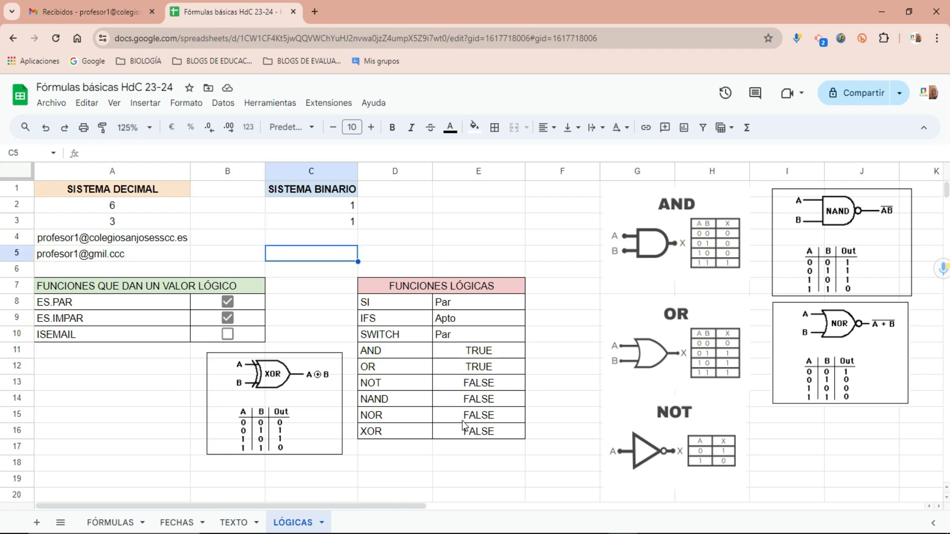